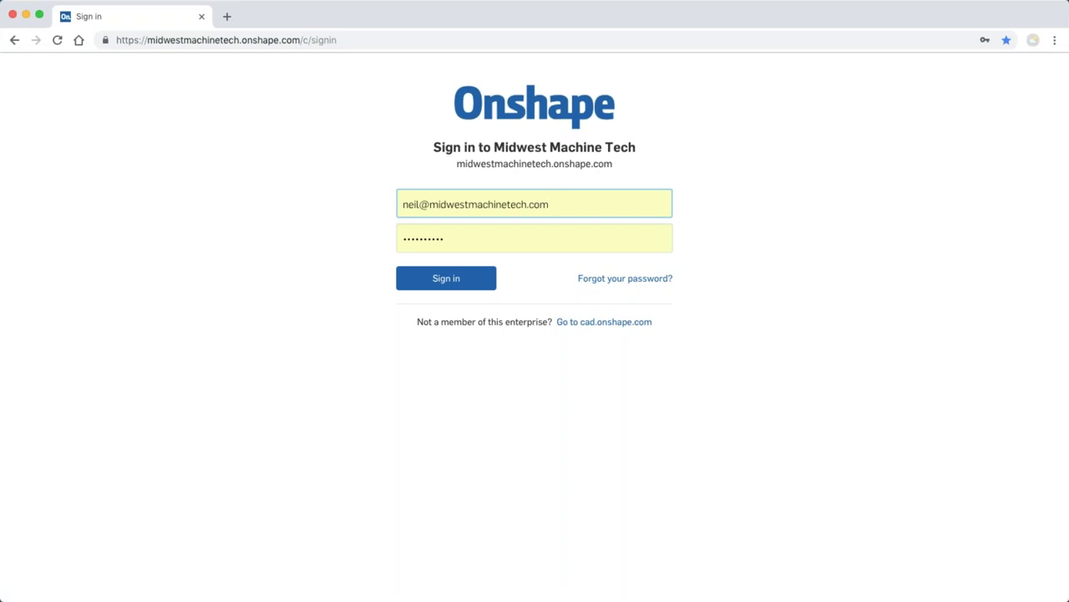
Sign in to the Midwest Machine Tech enterprise account to load the Activity feed.
click(320, 155)
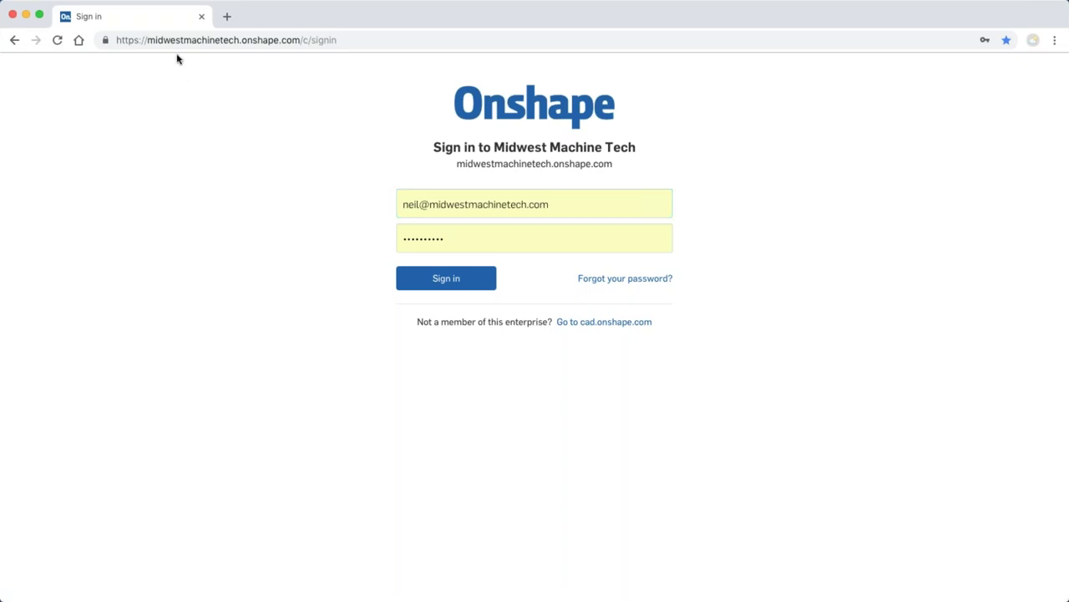
click(465, 286)
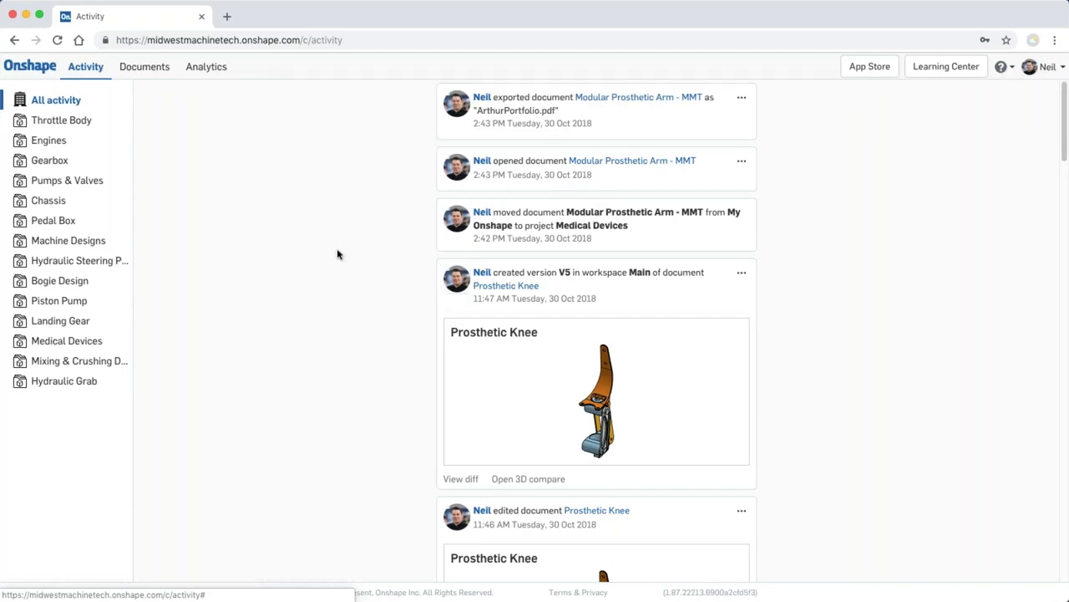
Expand and collapse the Prosthetic Knee entry's change list in the Activity feed.
scroll(300, 262, down, 1)
scroll(302, 262, up, 1)
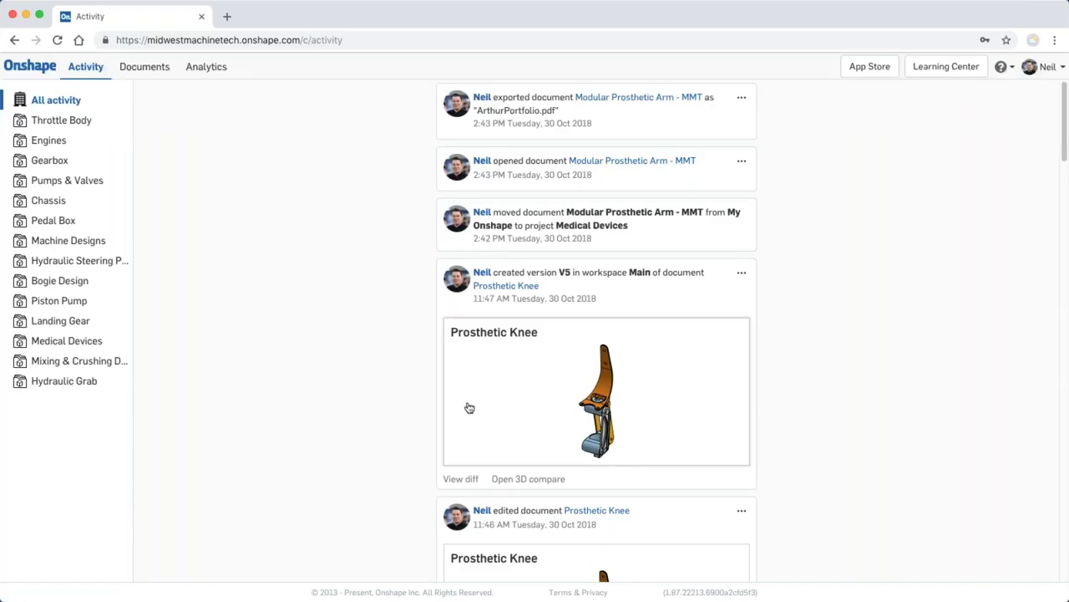
scroll(365, 377, down, 14)
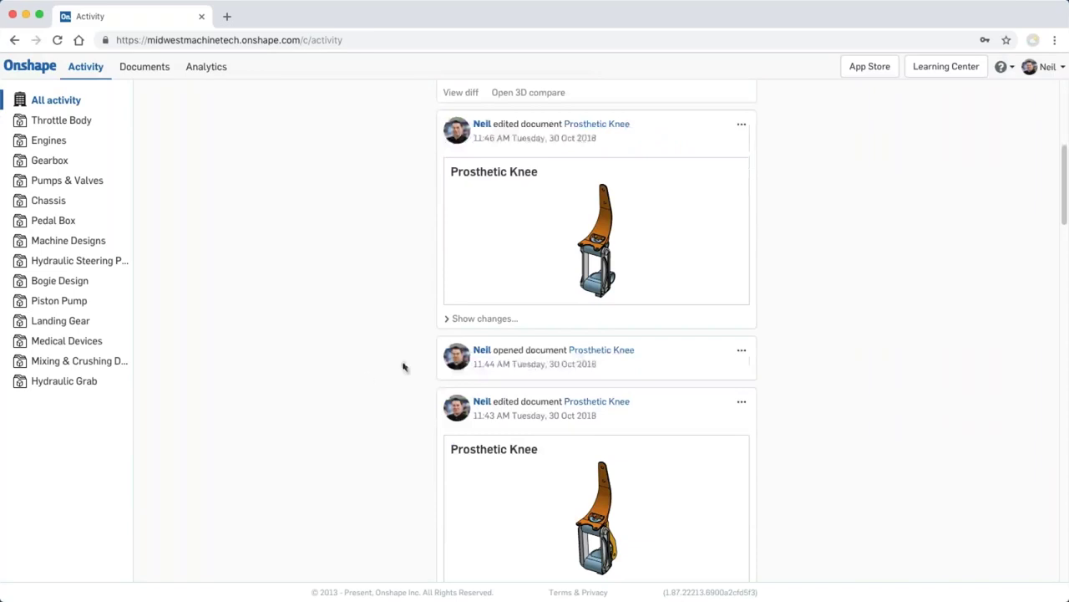
click(447, 318)
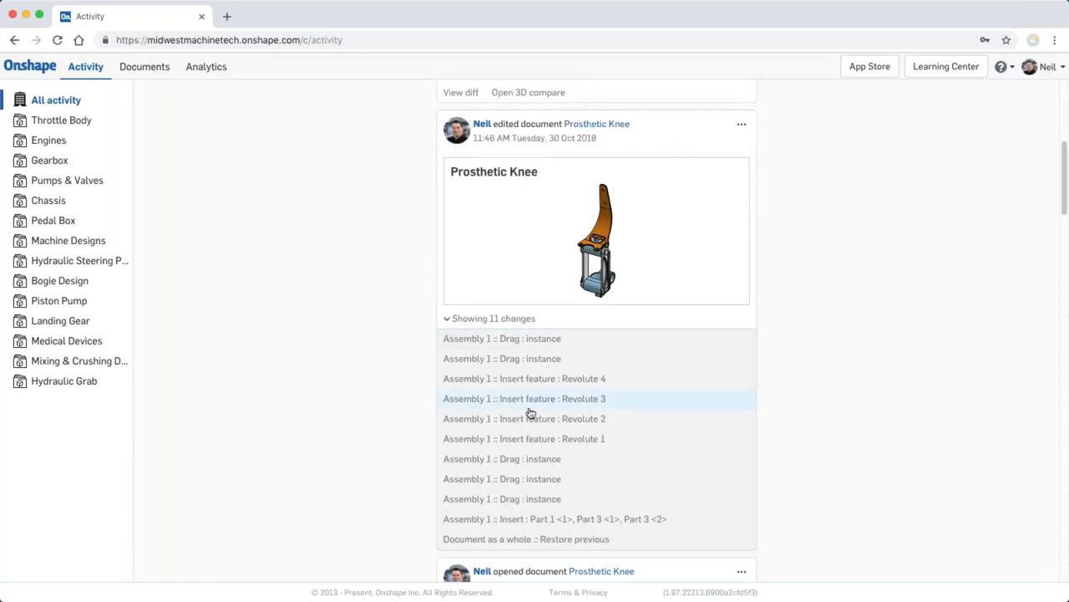
click(449, 321)
Further down the feed, expand and collapse the Short Block, Small Gas Motor changes.
scroll(405, 370, down, 5)
scroll(405, 370, down, 8)
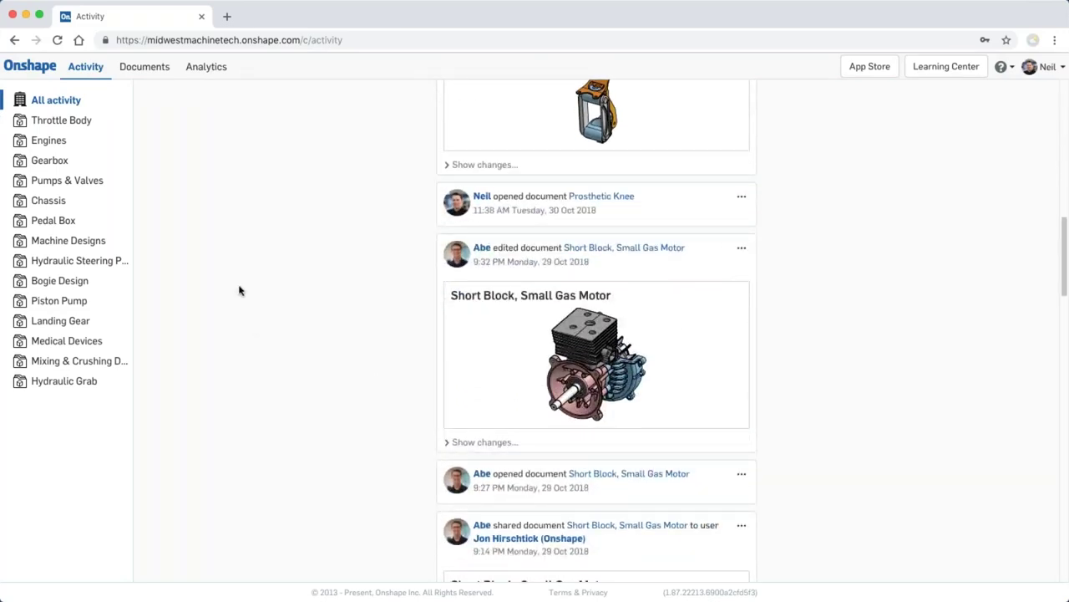
drag(74, 121, 76, 124)
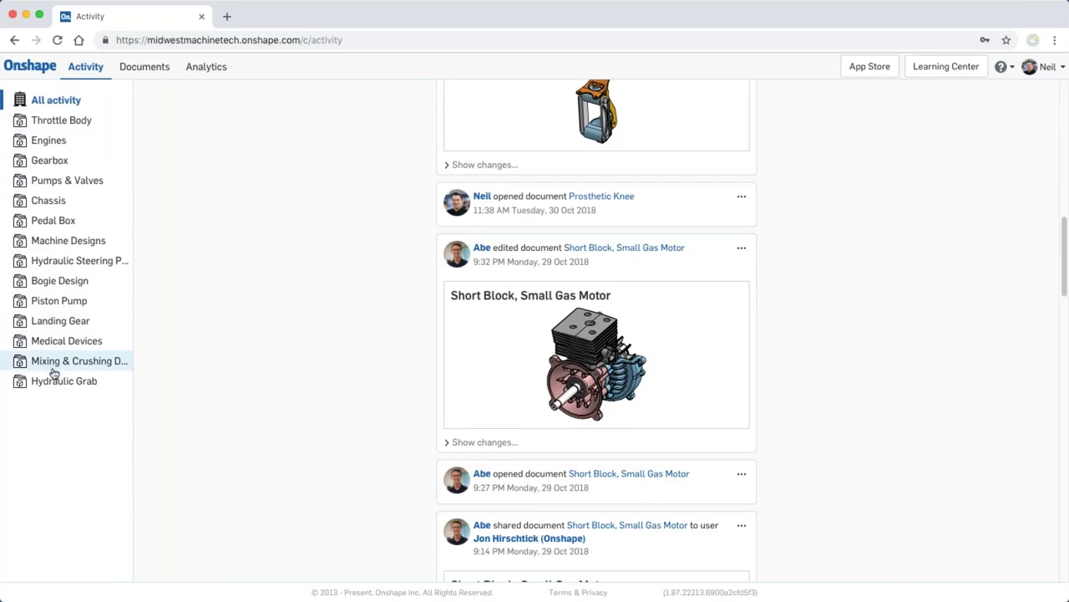
scroll(451, 250, down, 1)
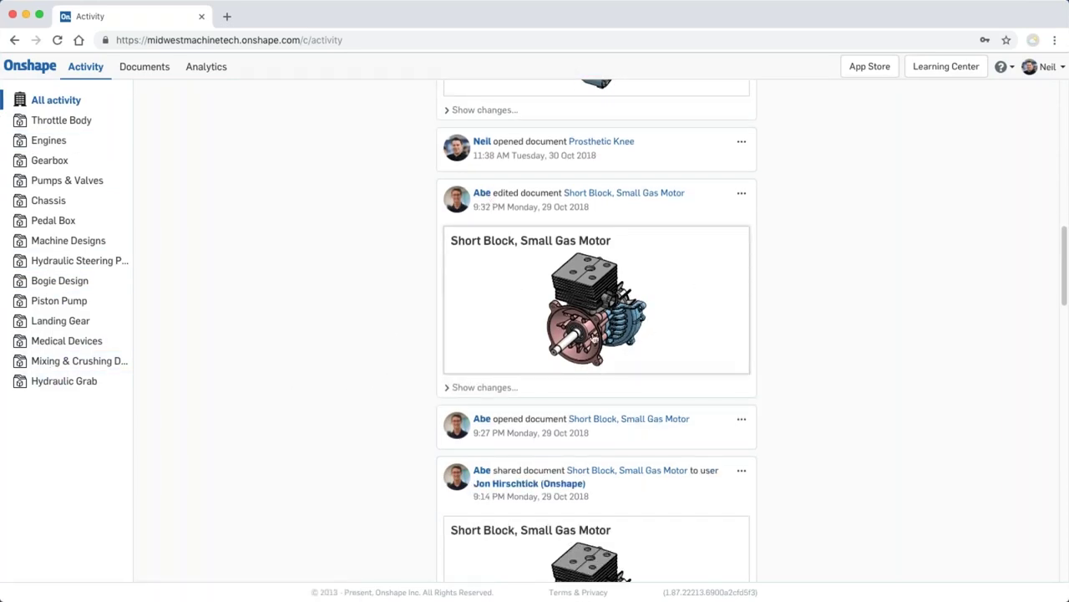
click(447, 389)
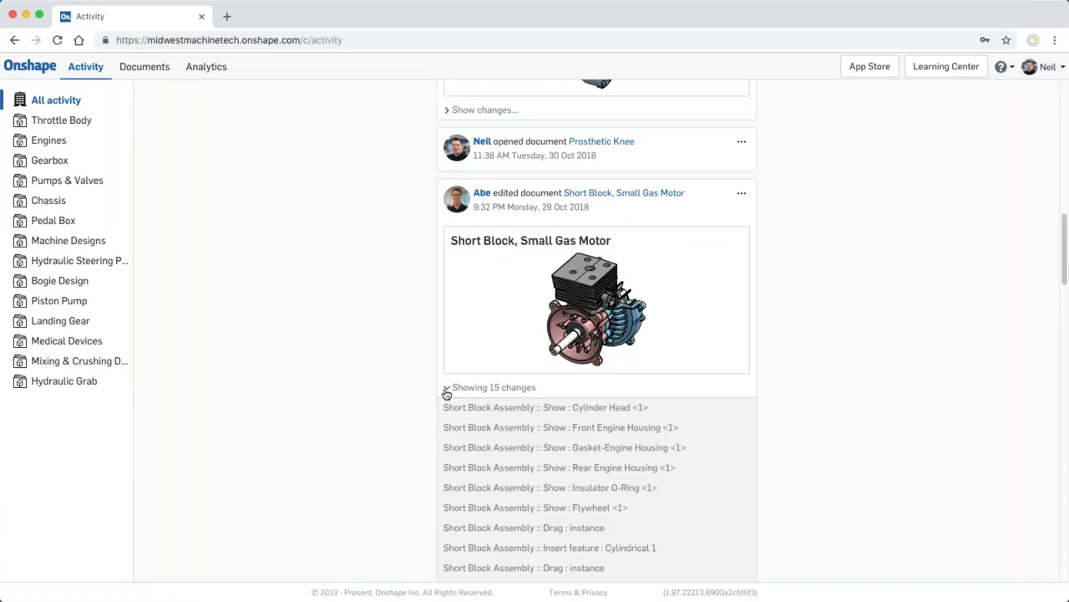
click(448, 389)
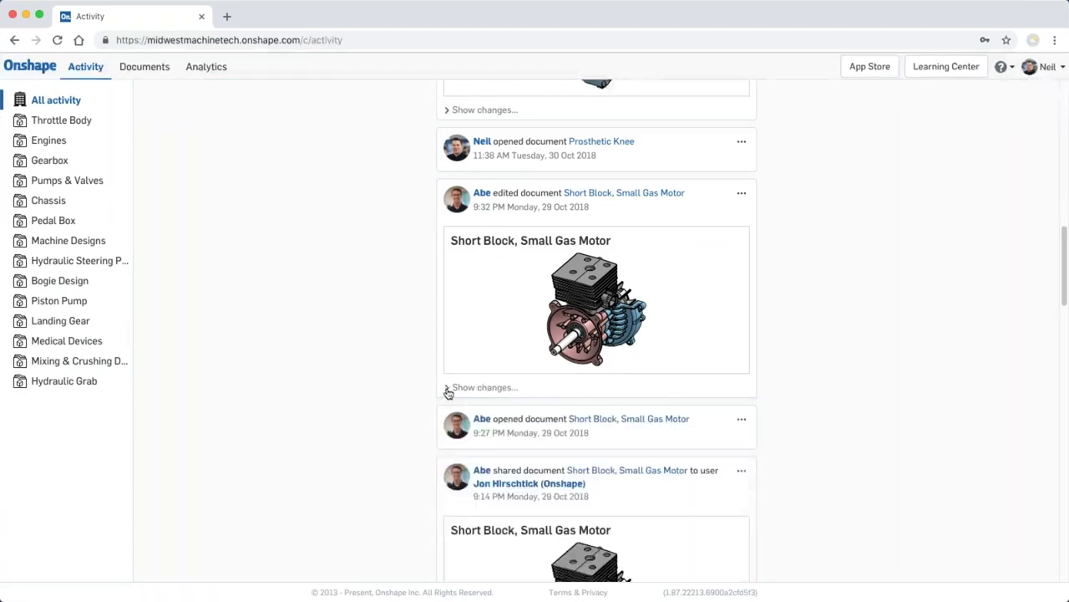
Scroll through the remaining activity, then go to the Documents page.
scroll(416, 343, down, 1)
scroll(416, 343, down, 4)
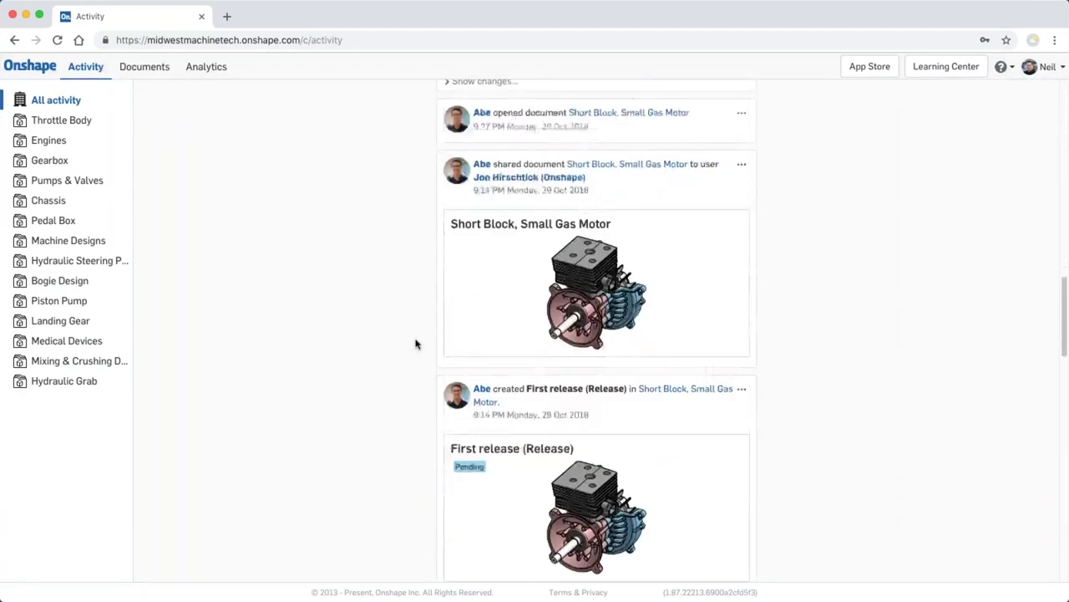
scroll(416, 344, down, 2)
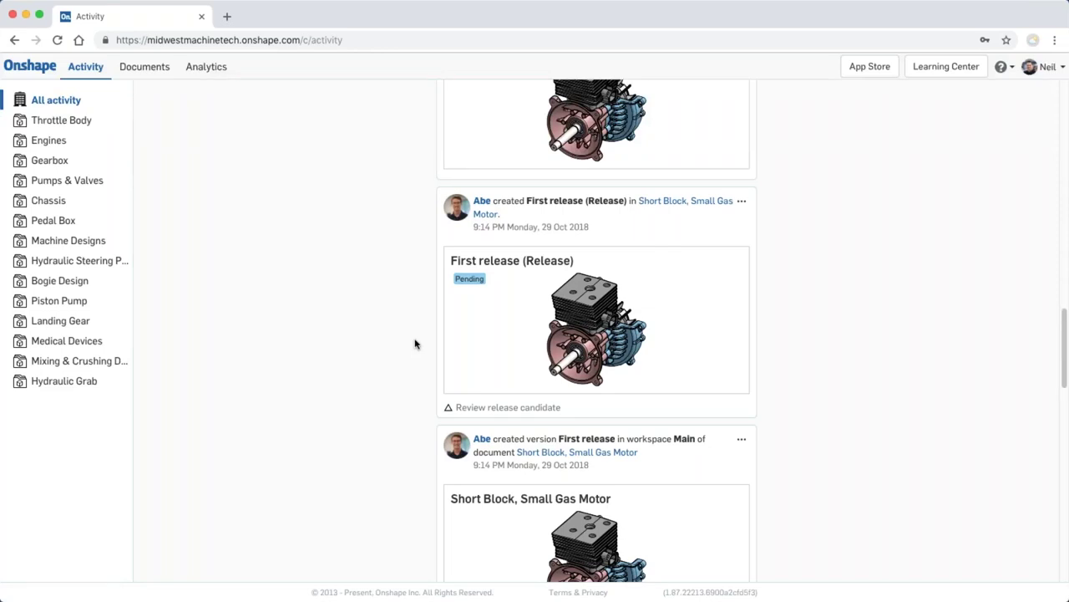
click(160, 74)
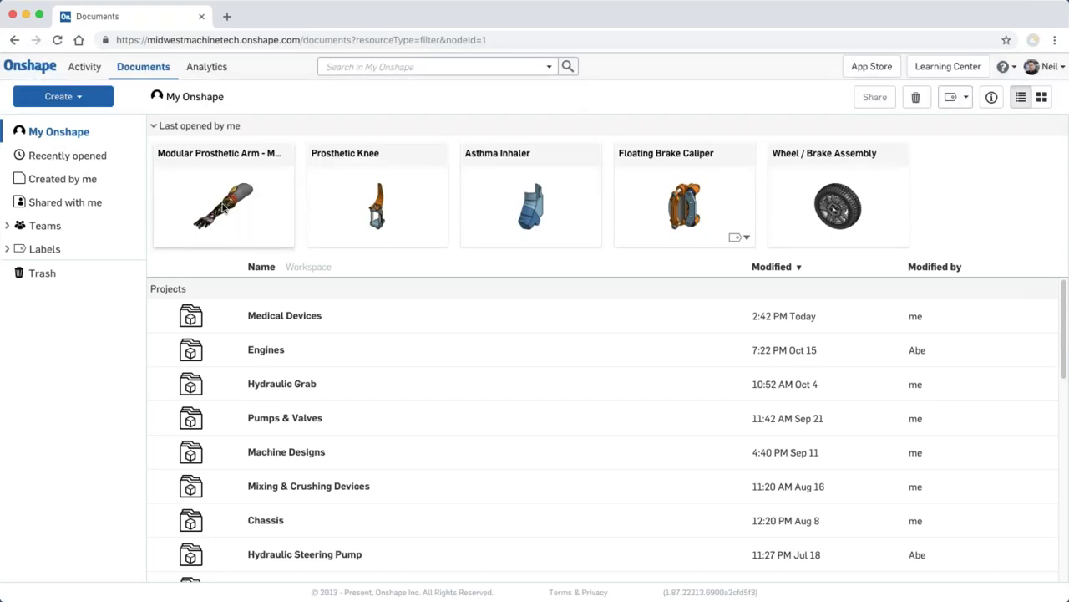
Open Edit project for the Medical Devices project from the Projects list.
scroll(330, 401, down, 2)
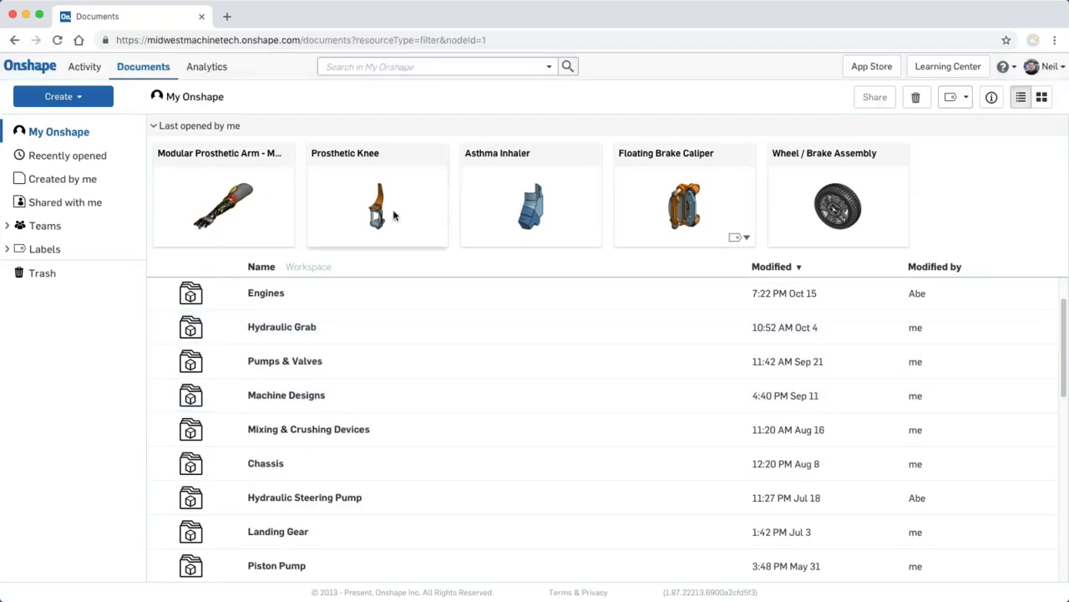
scroll(399, 399, down, 3)
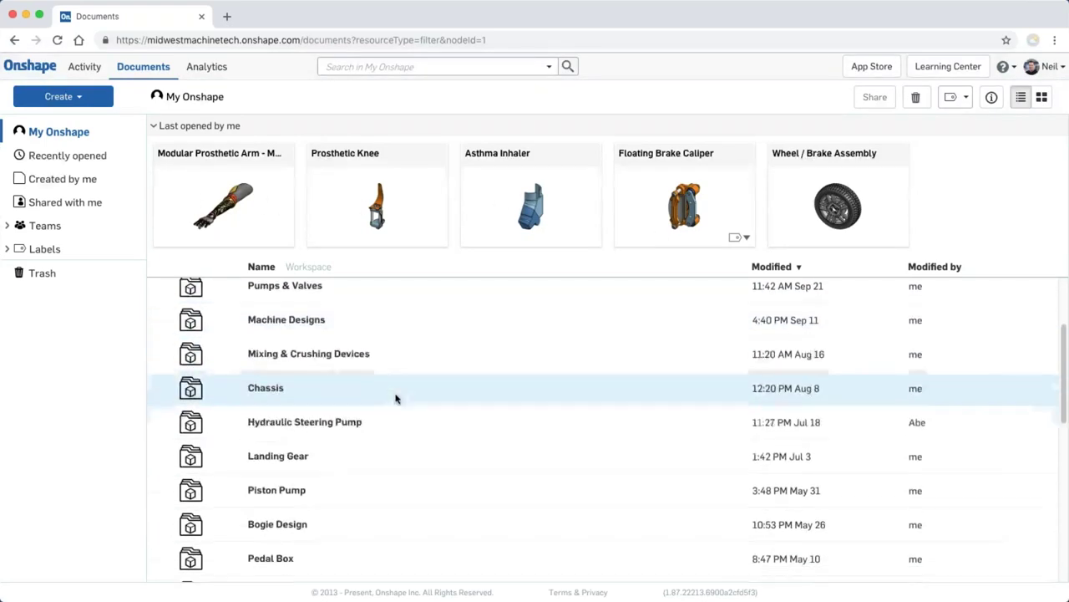
scroll(313, 317, down, 3)
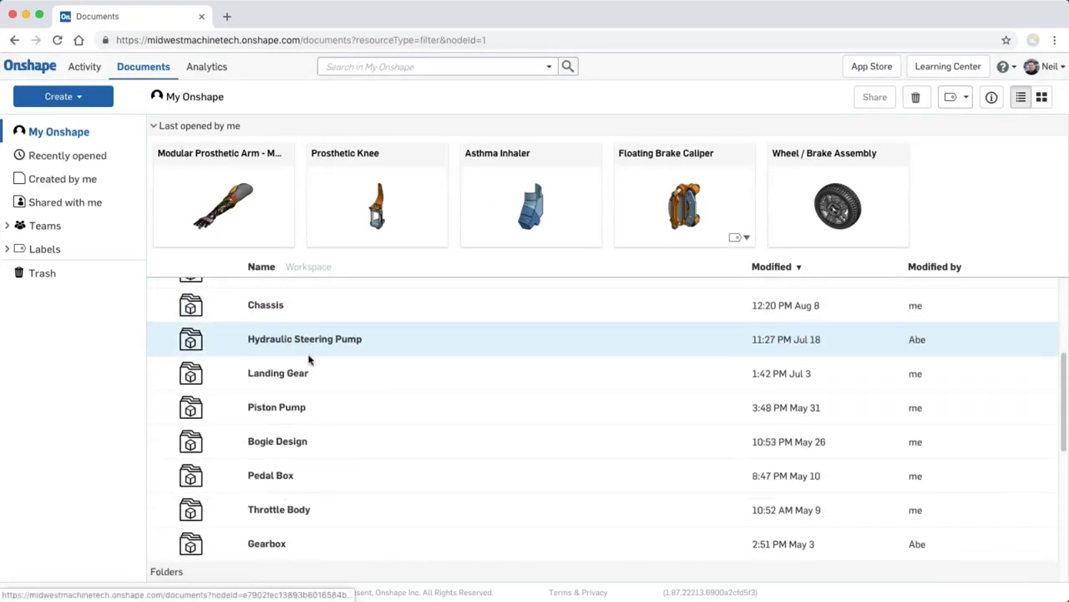
scroll(284, 467, up, 8)
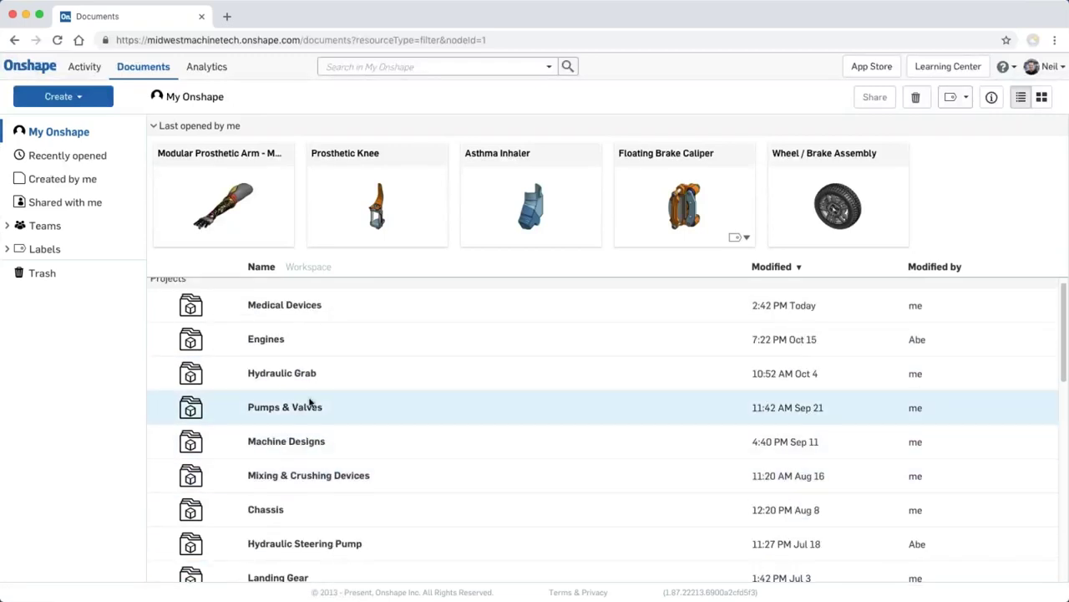
right_click(323, 309)
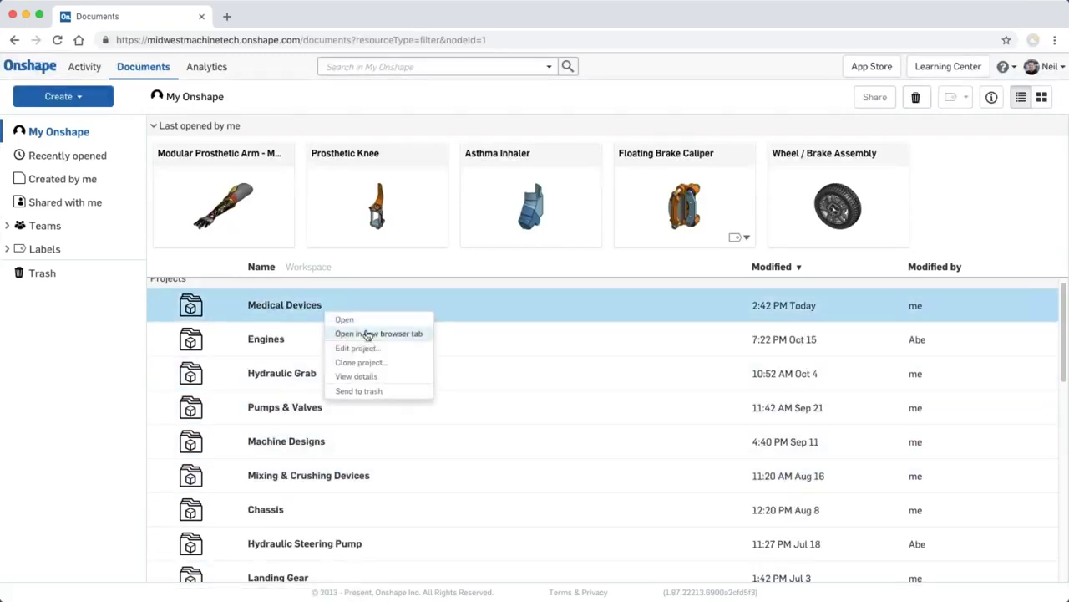
click(394, 348)
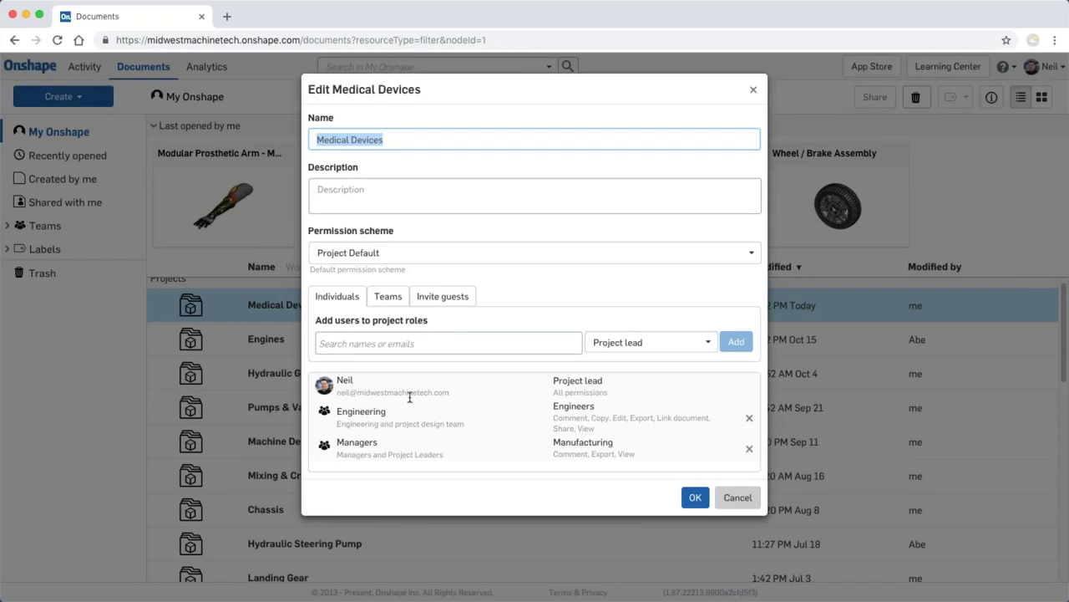
click(394, 310)
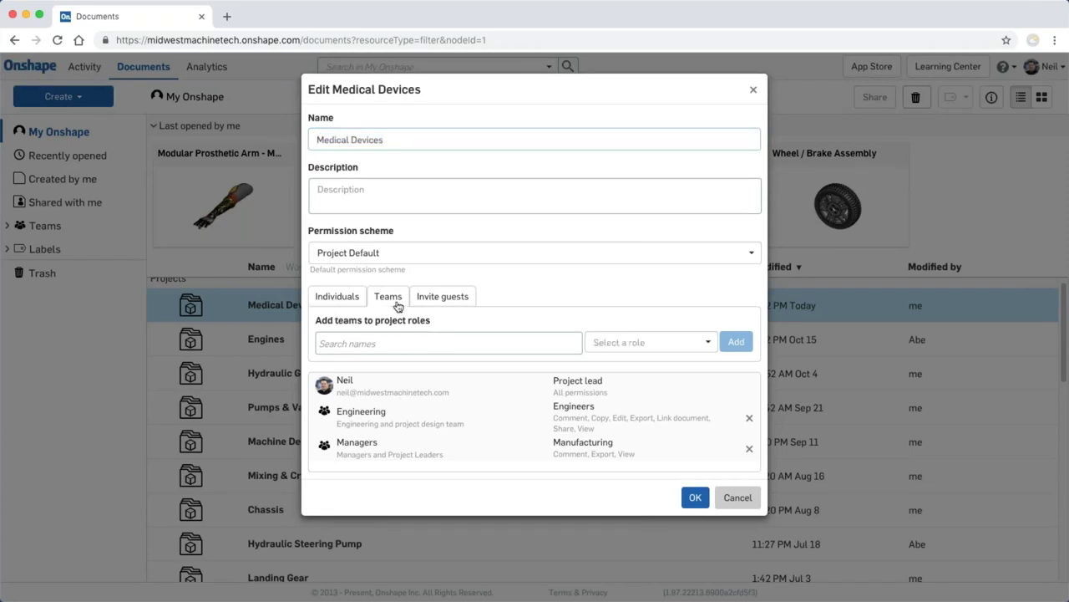
click(408, 342)
click(408, 341)
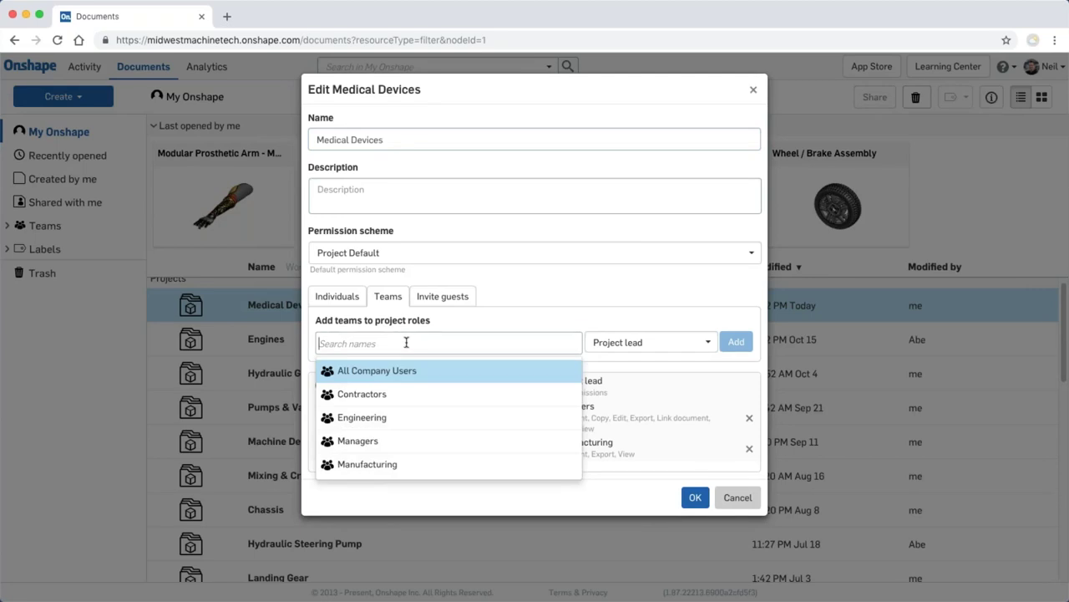
click(626, 373)
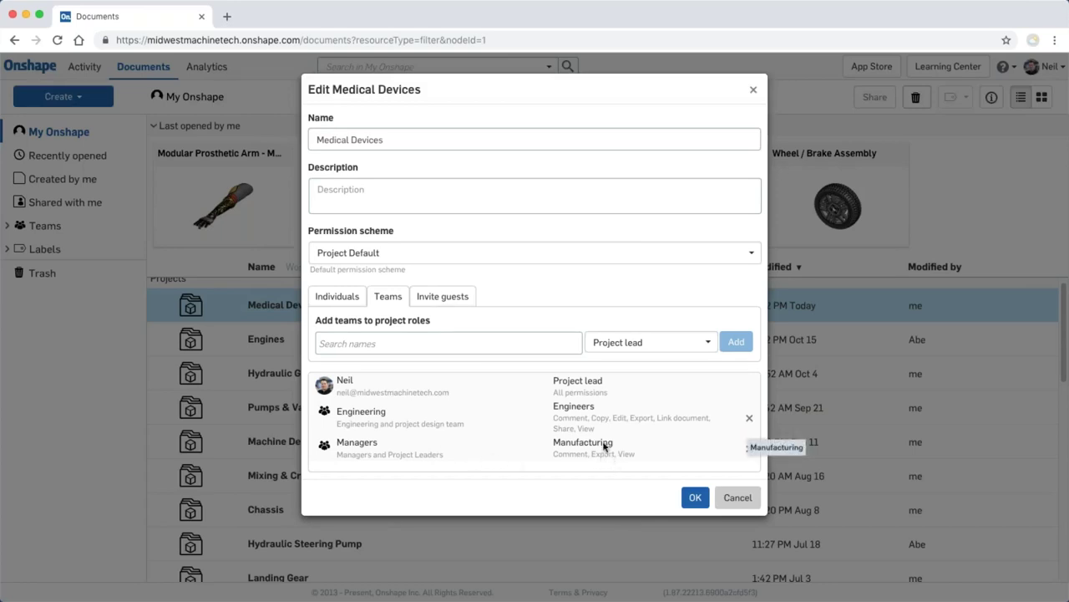
click(342, 299)
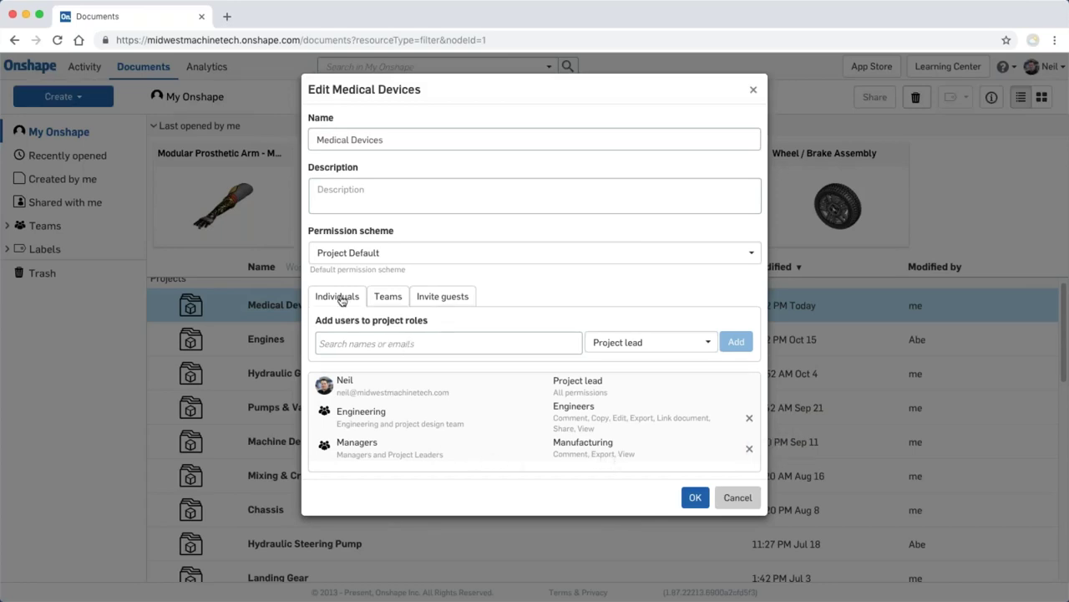
Pick a suggested user and add them to the project with the Contractors role.
click(384, 343)
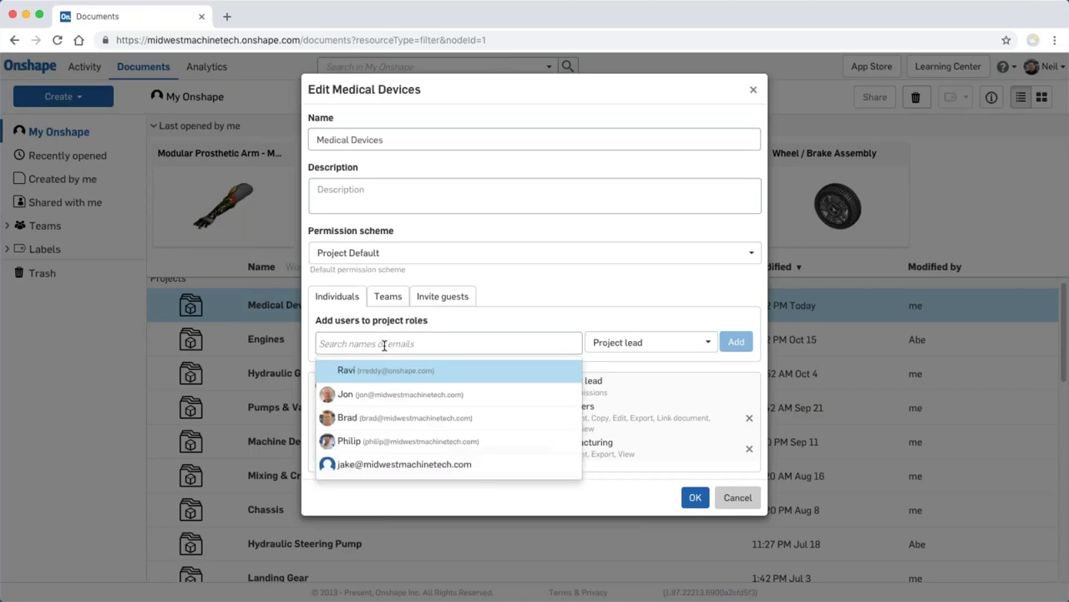
click(383, 395)
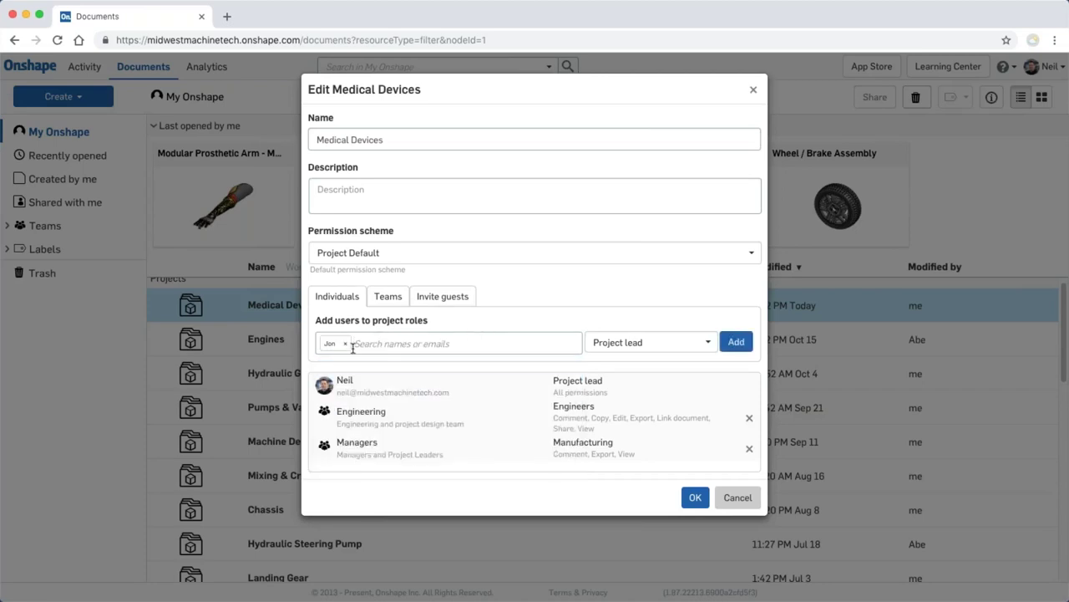
click(676, 342)
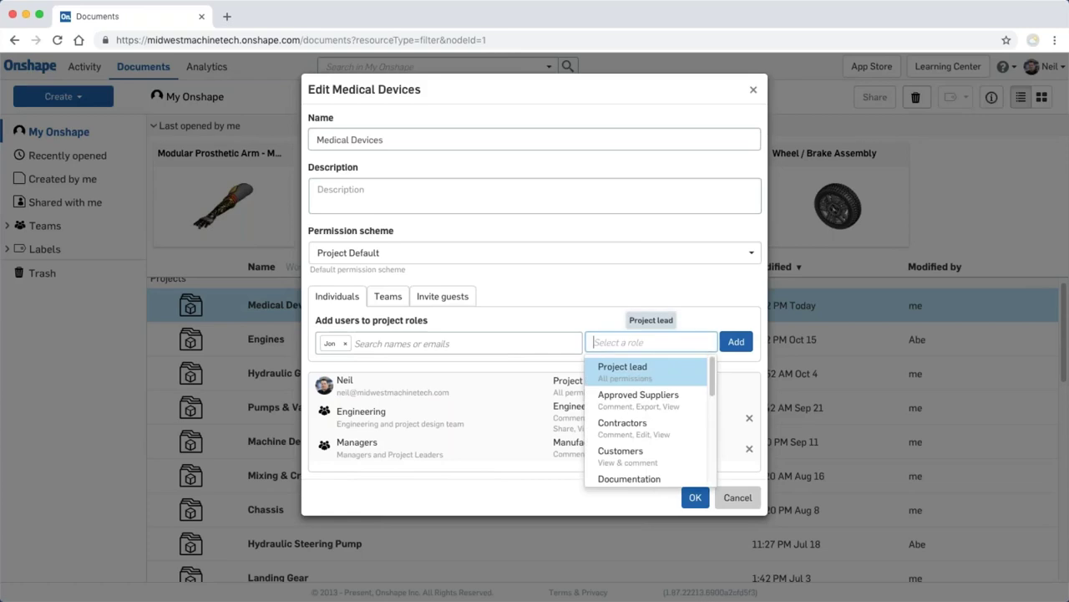
click(678, 431)
click(734, 341)
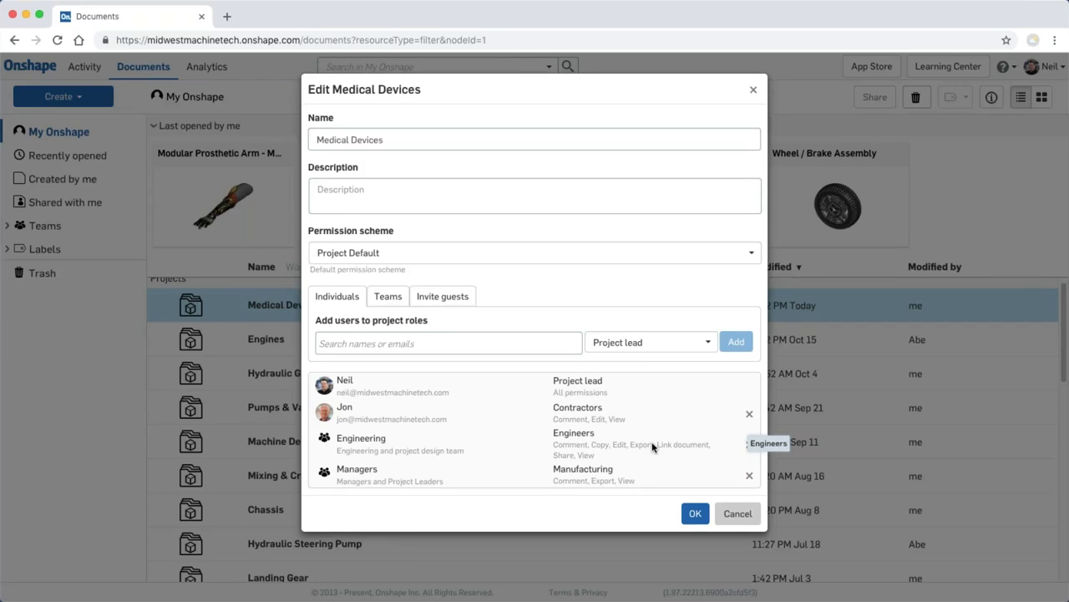
Review the role list, keep Project lead, and cancel the dialog without saving.
click(697, 343)
scroll(711, 393, down, 2)
drag(715, 406, 714, 368)
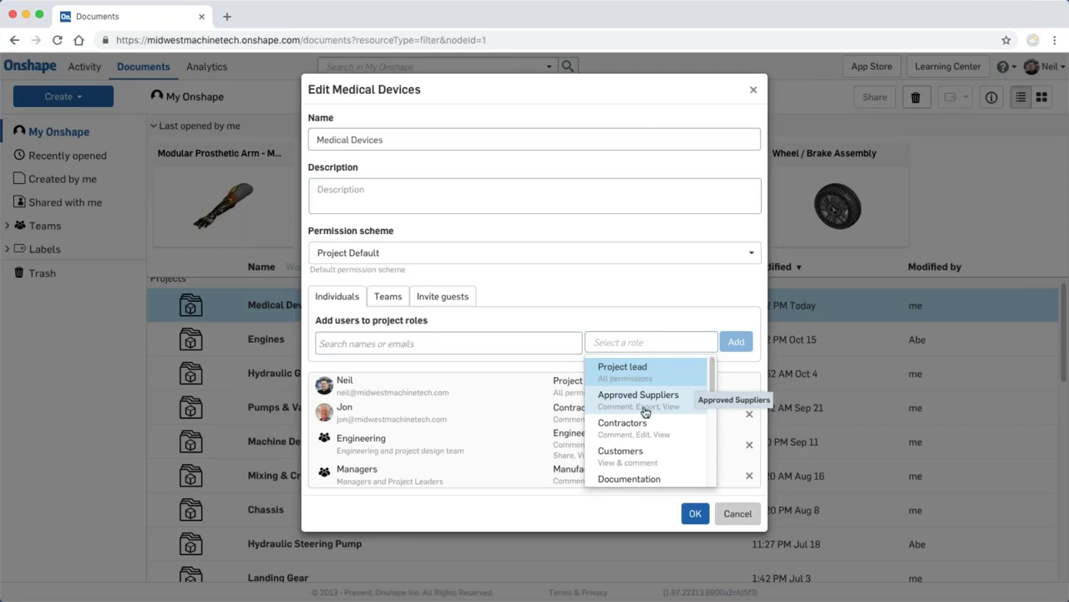
click(680, 325)
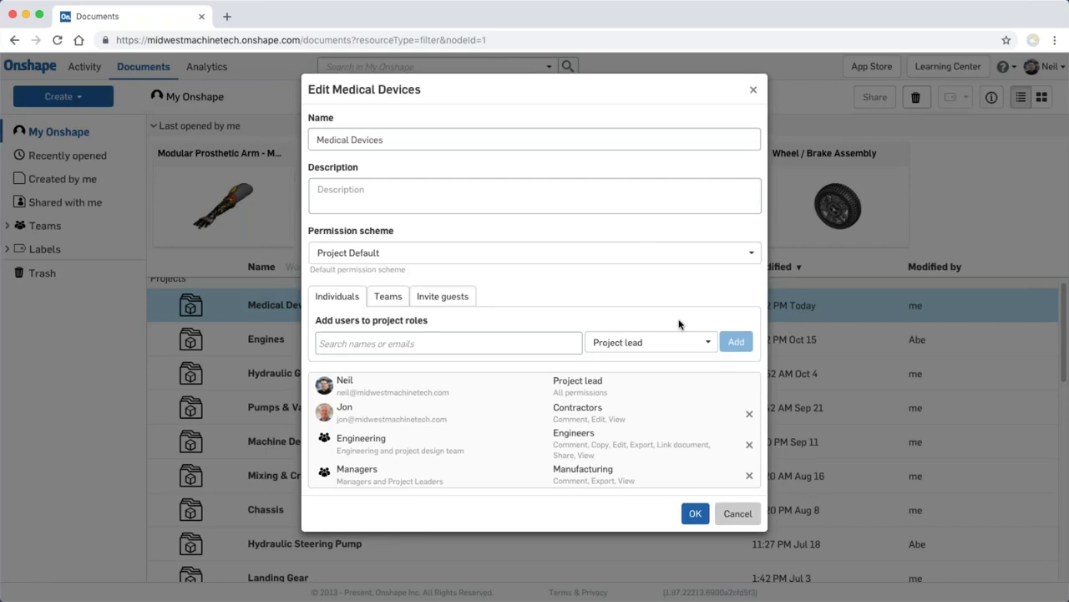
click(737, 513)
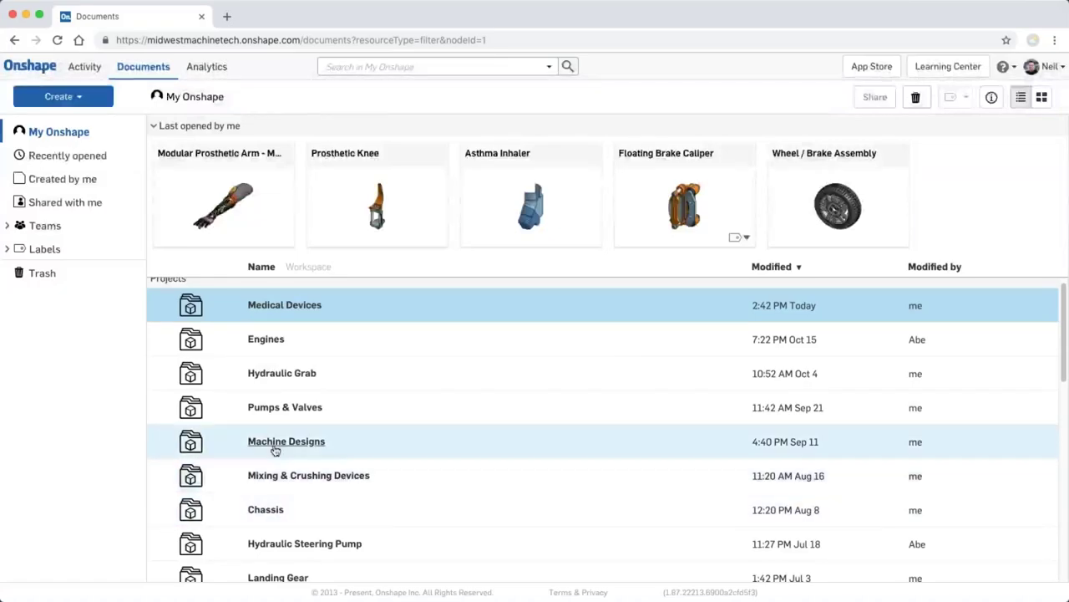
Open Prosthetic Knee from the Medical Devices project and orbit Assembly 1 to a side view.
click(288, 307)
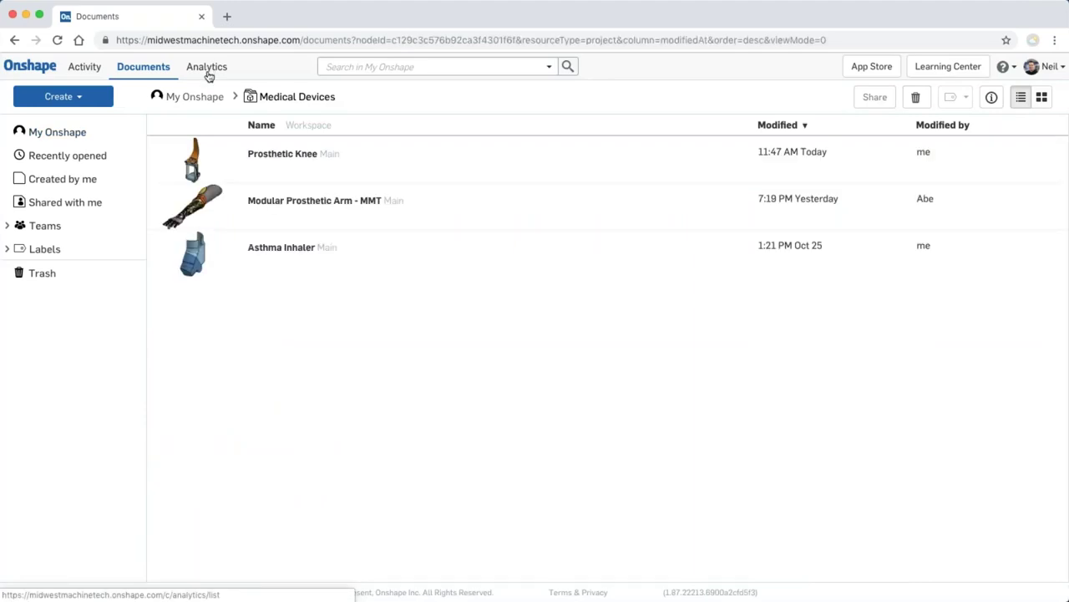
click(284, 156)
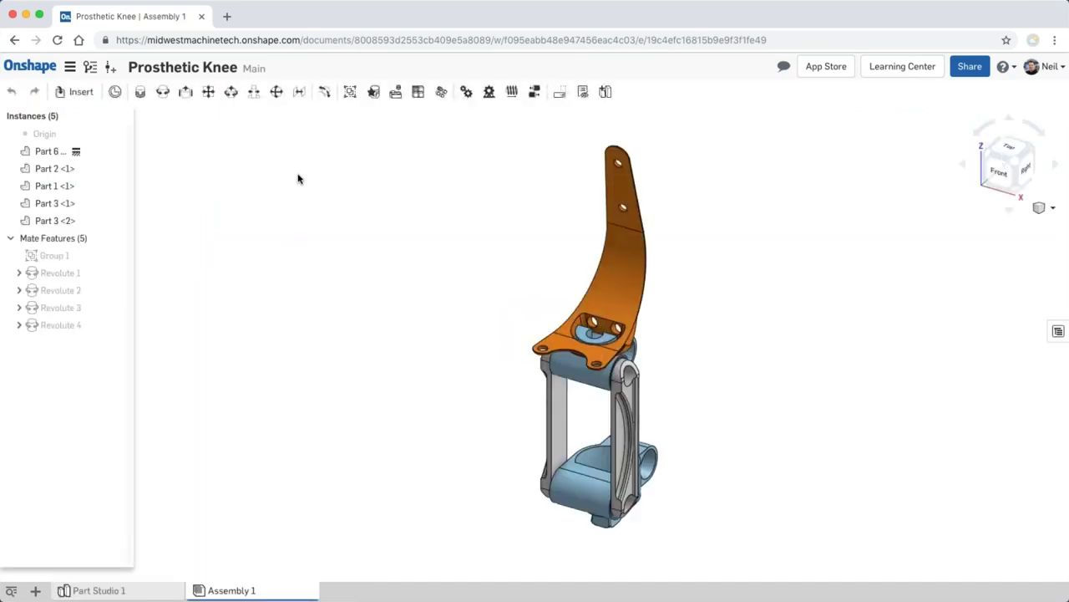
right_drag(392, 310, 310, 277)
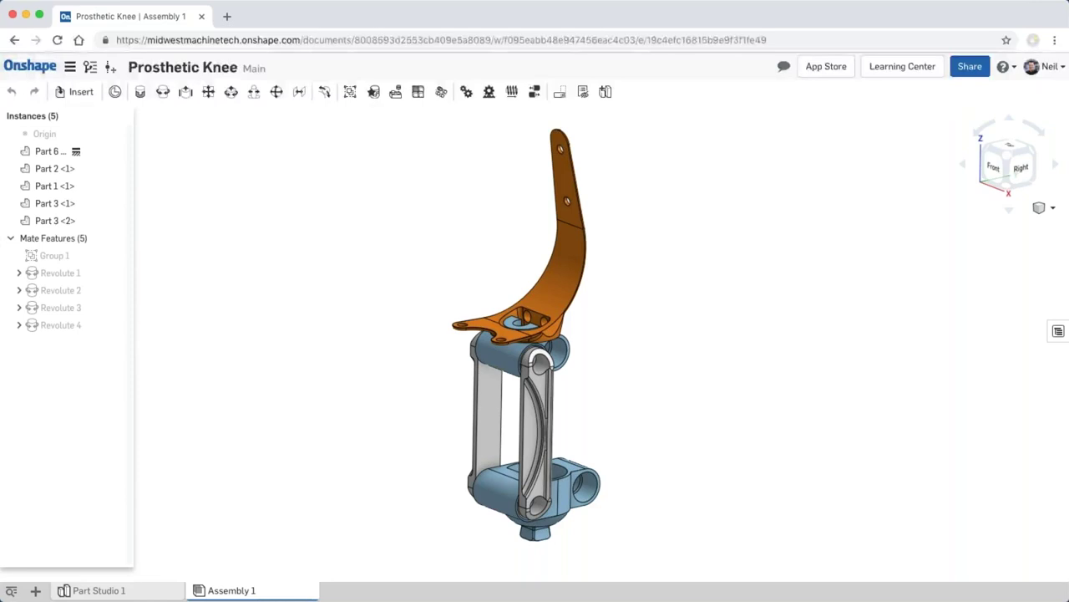
Open Versions and history and list the changes in the Main workspace.
click(70, 68)
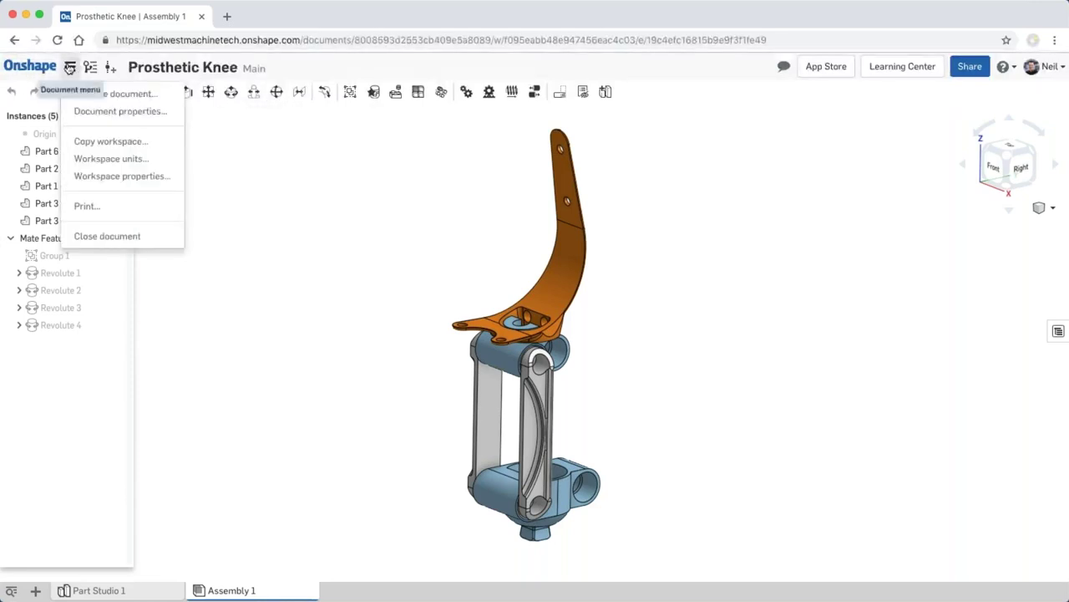
click(70, 68)
click(90, 67)
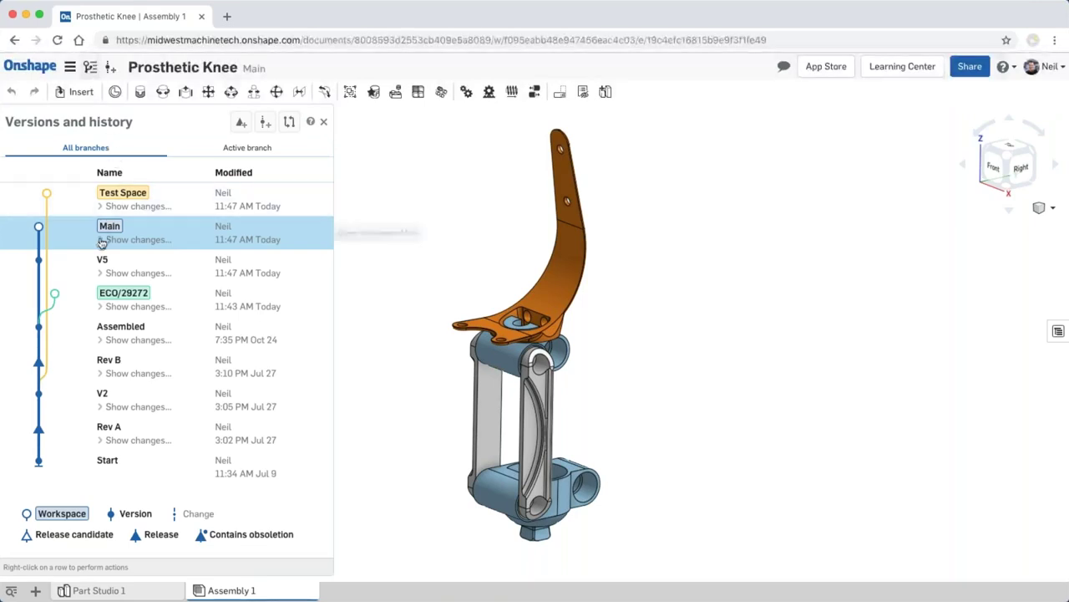
click(105, 240)
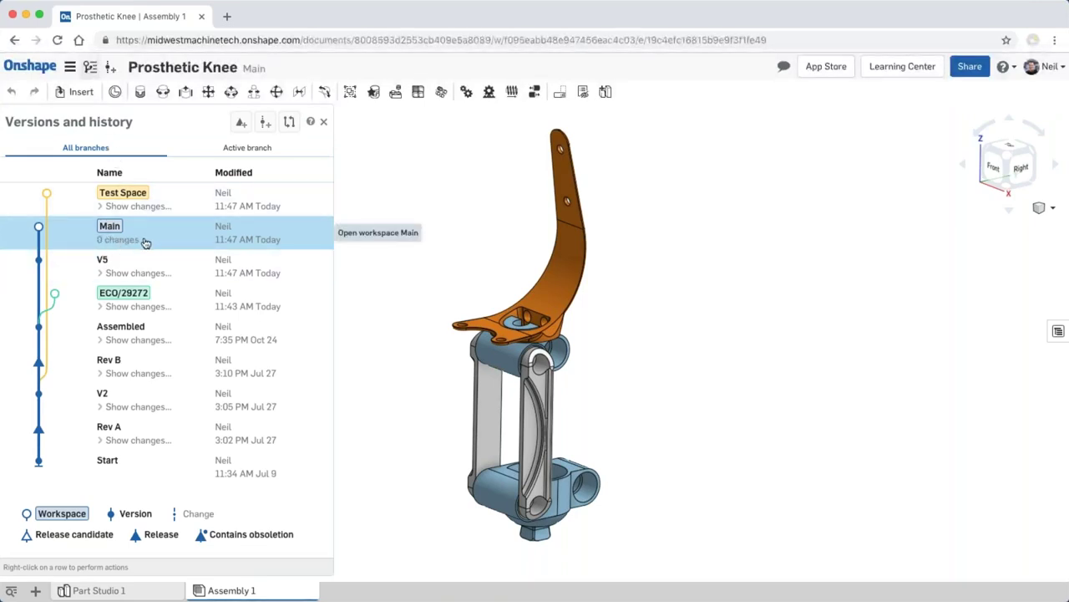
Drag the knee linkage down-left, then confirm Main's new drag change and expand ECO/29272.
drag(525, 432, 250, 209)
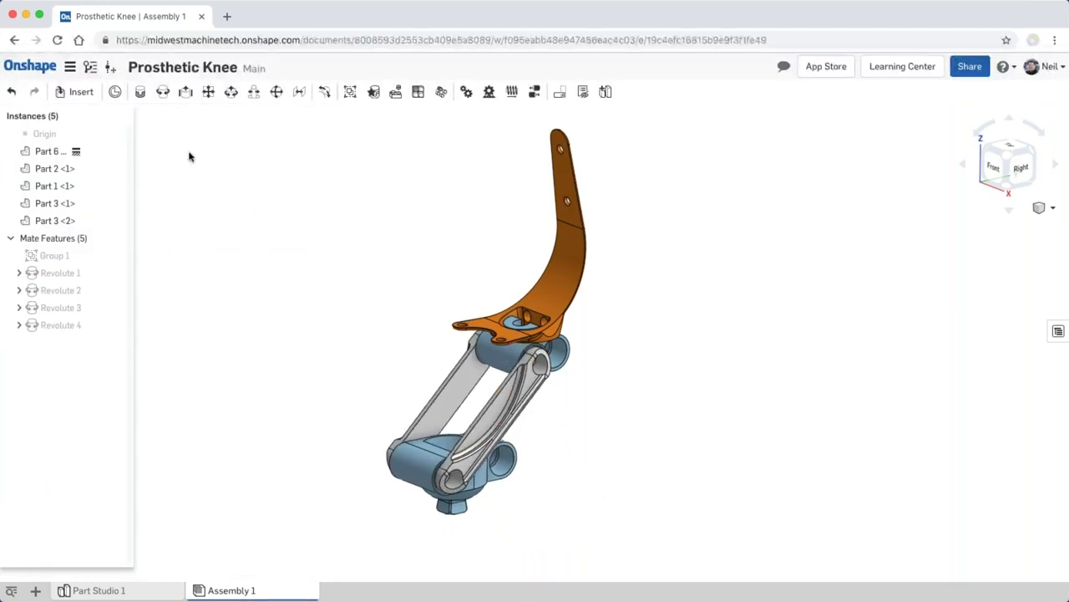
click(90, 66)
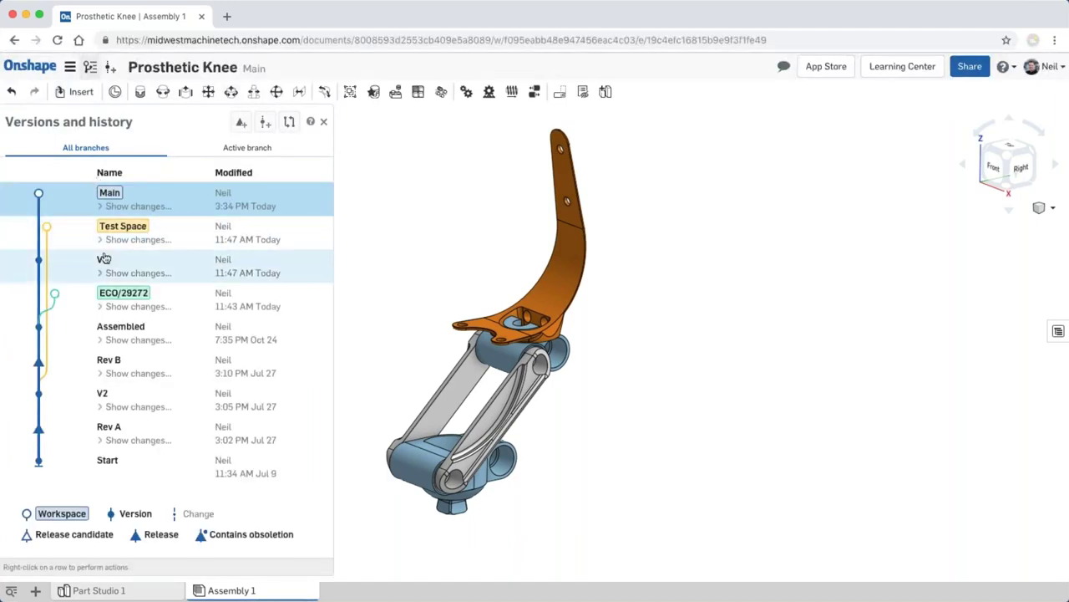
click(101, 207)
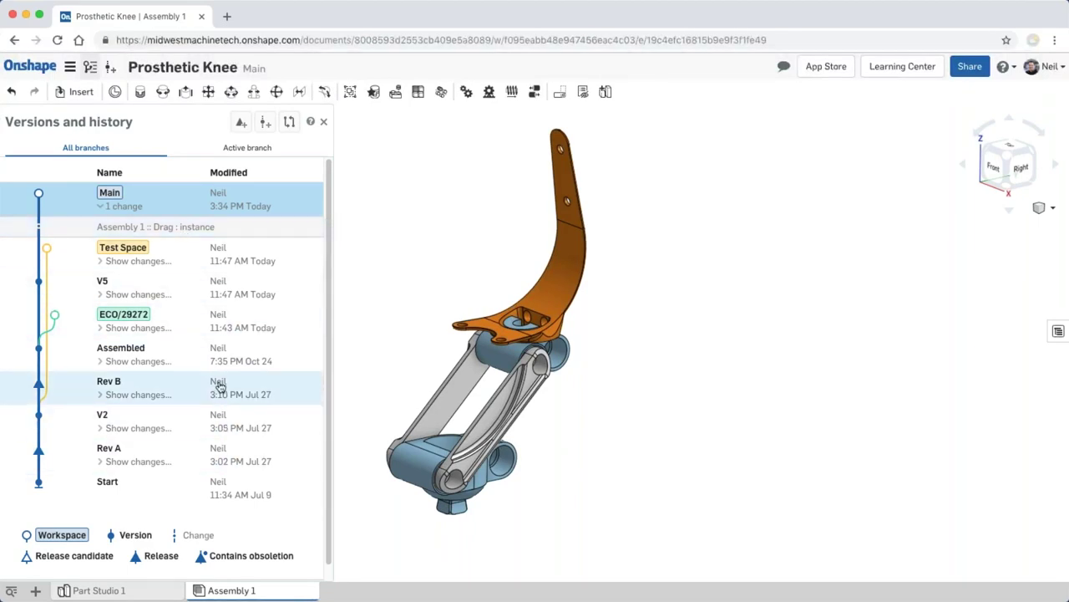
click(101, 328)
Expand the ECO/29272 and Assembled change lists and show options for an earlier Insert change.
click(101, 328)
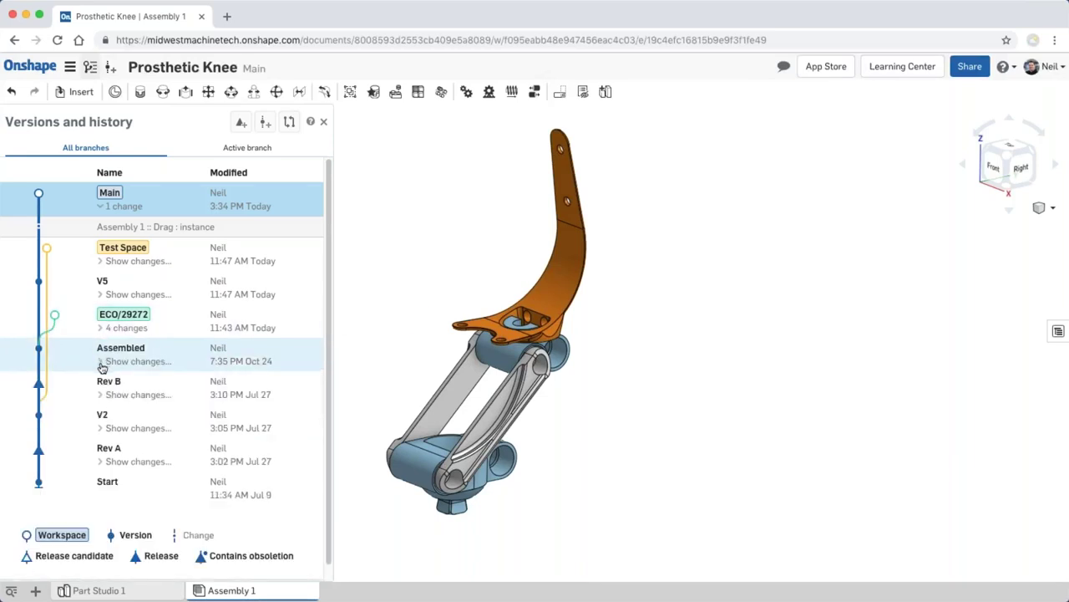
click(100, 363)
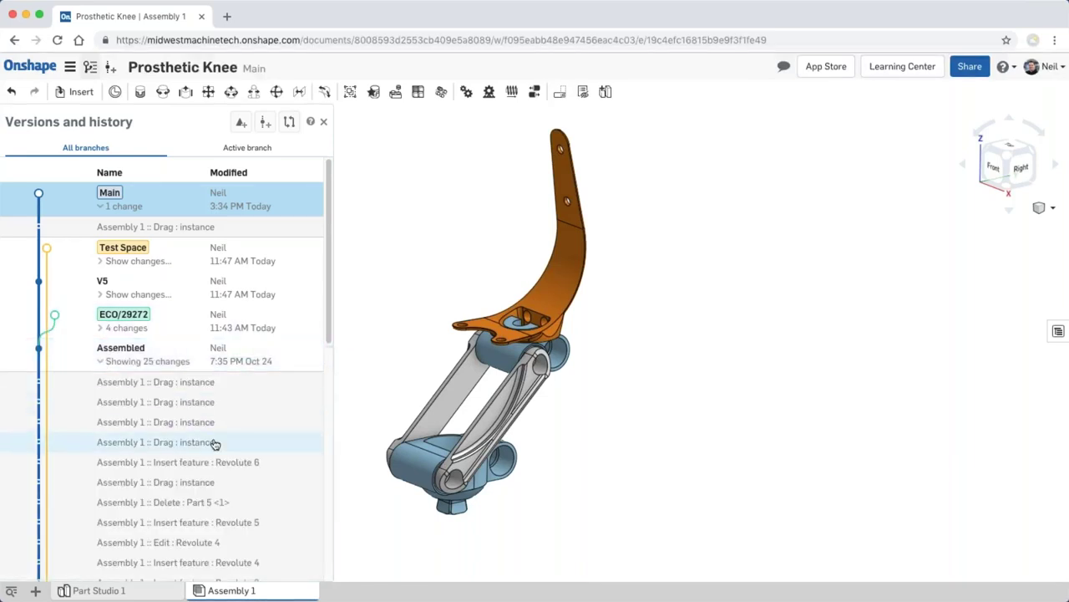
scroll(215, 438, down, 5)
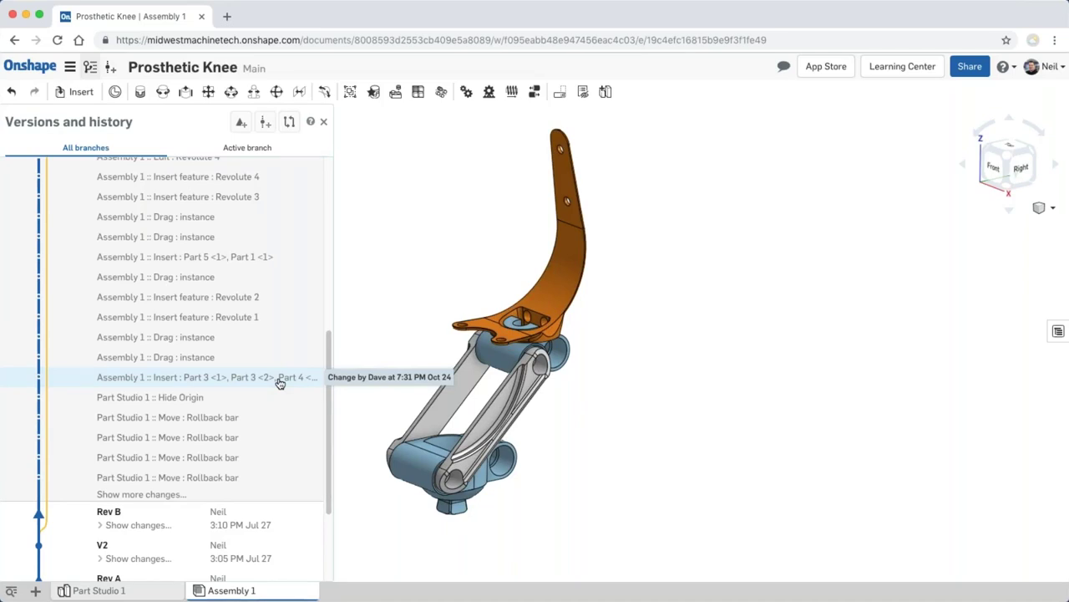
right_click(220, 383)
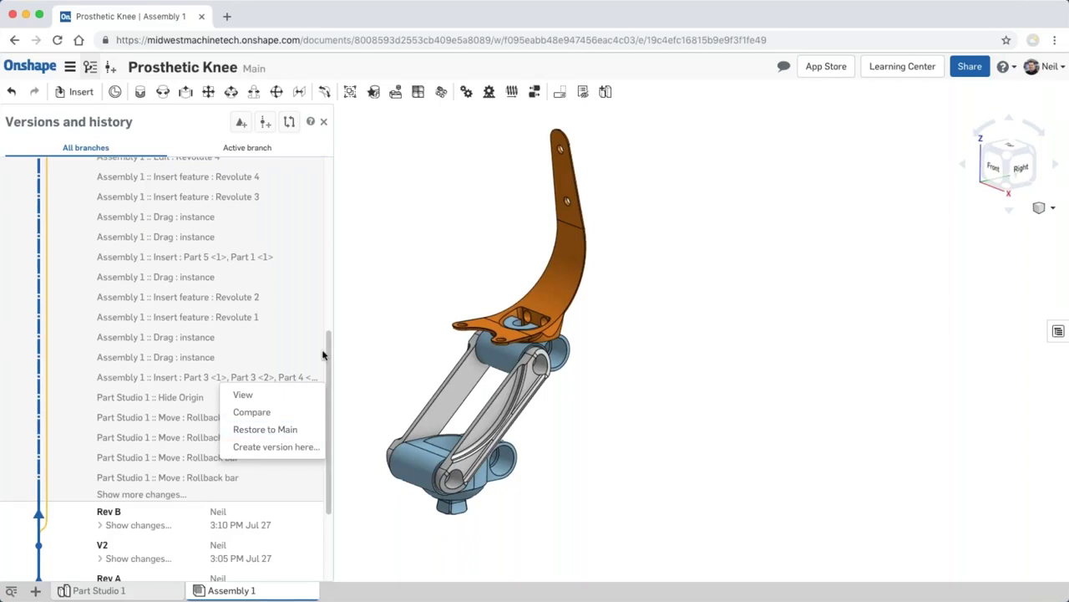
Collapse the Assembled version's changes and close the version history panel.
drag(330, 341, 329, 167)
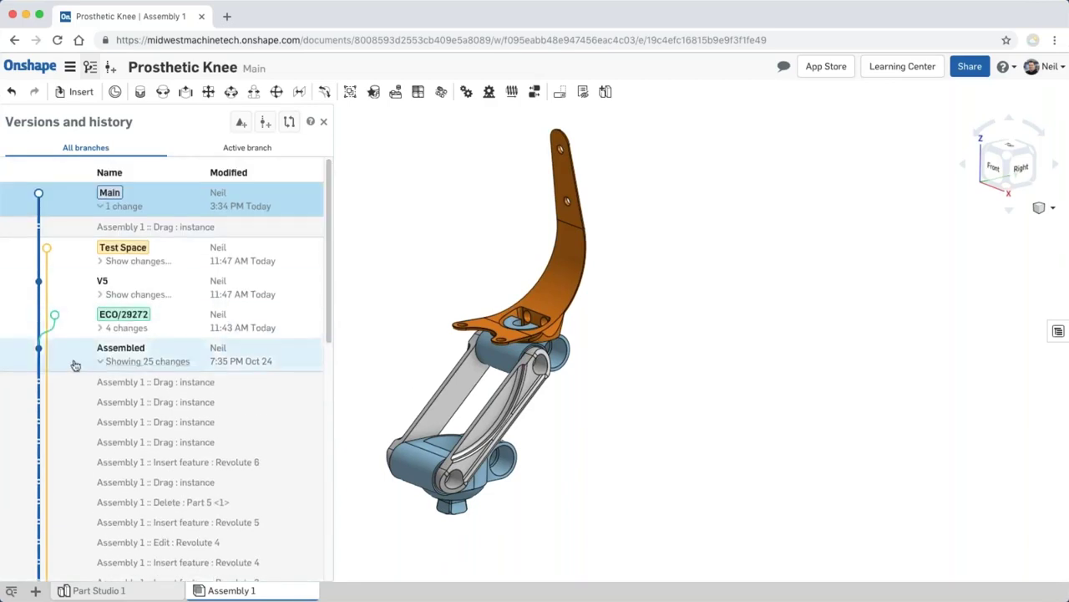
click(103, 363)
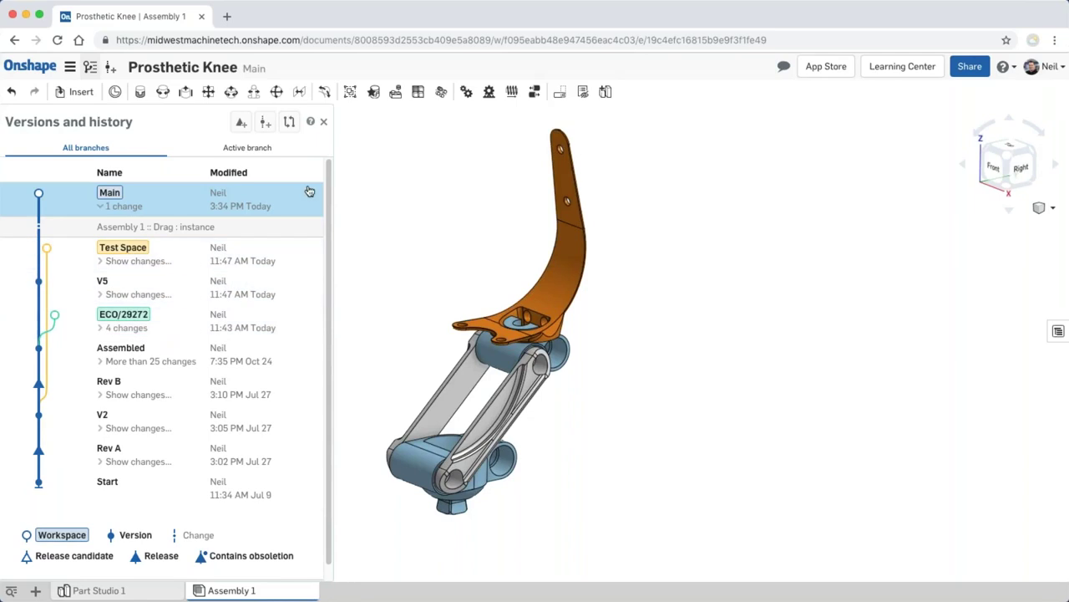
click(323, 121)
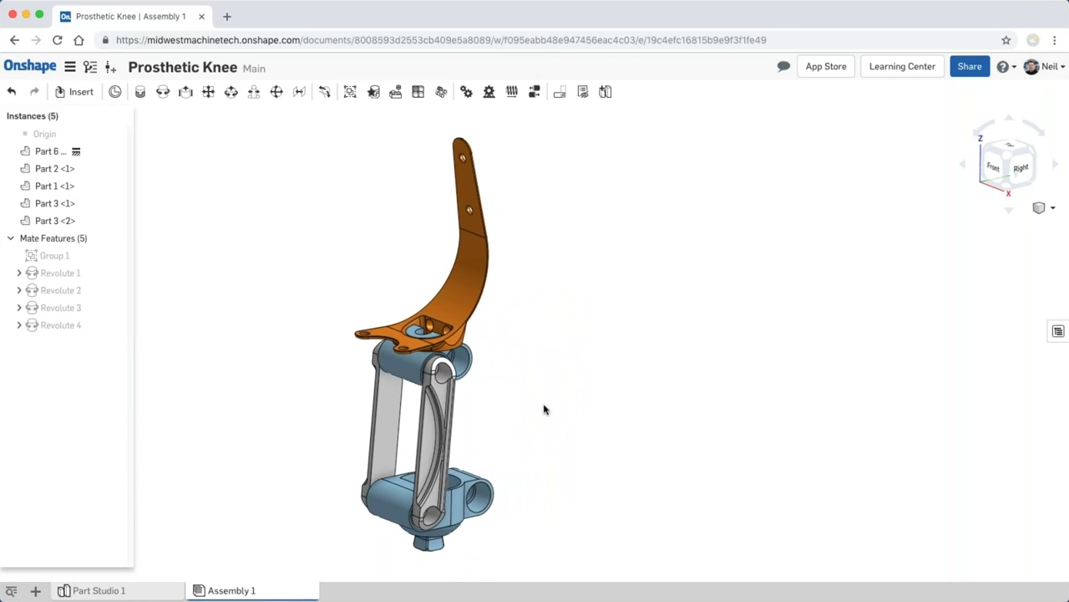
Narrow Chrome and open the Prosthetic Knee document in the Firefox window alongside it.
drag(1063, 292, 527, 297)
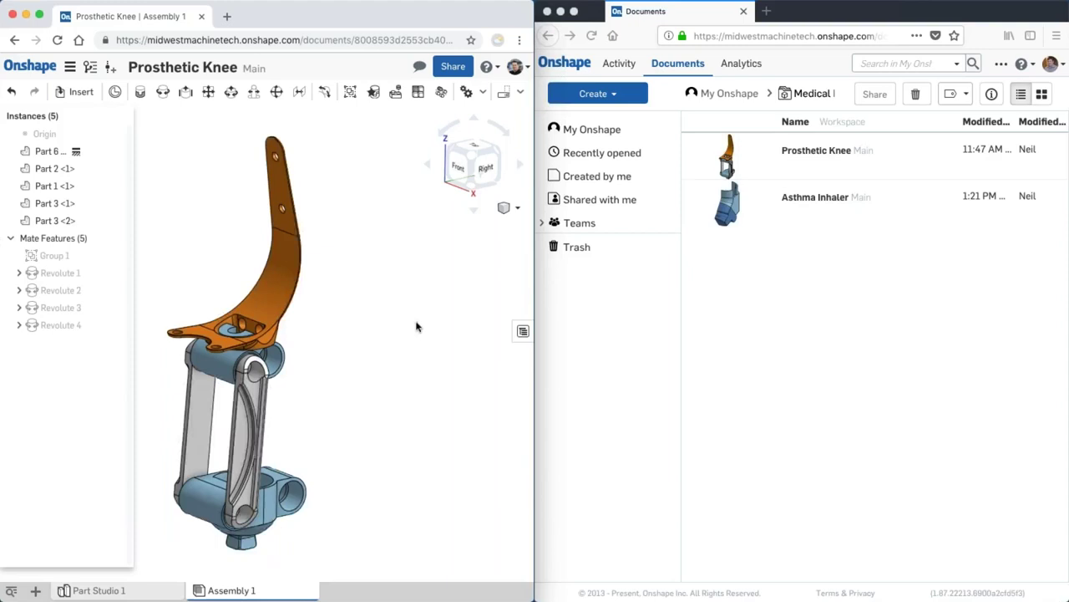
click(857, 254)
click(823, 158)
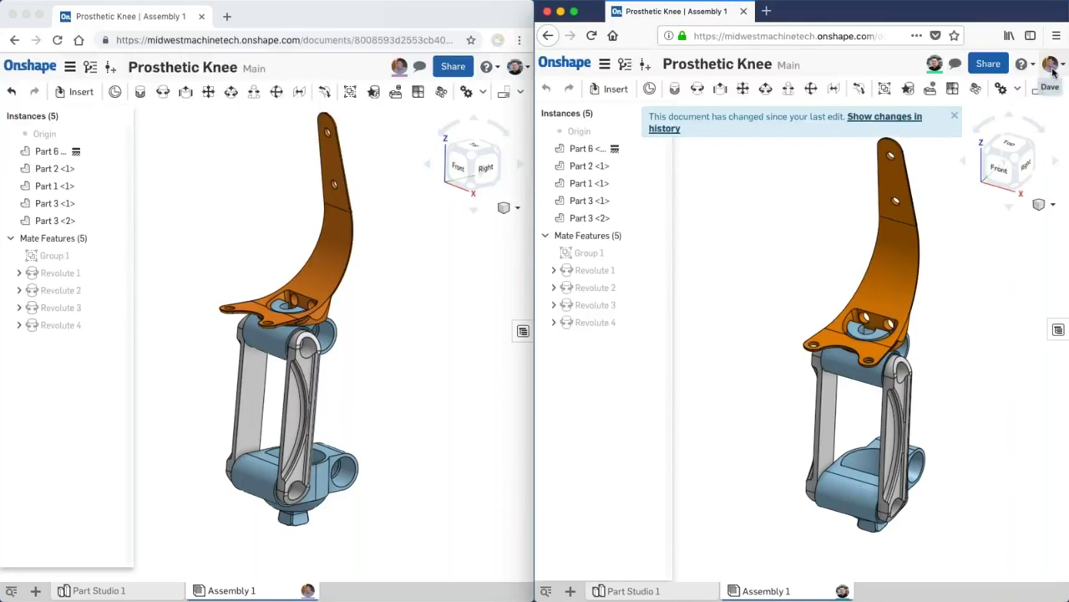
Follow the collaborator from Chrome, then orbit the knee and select Part 6 in Firefox.
click(955, 116)
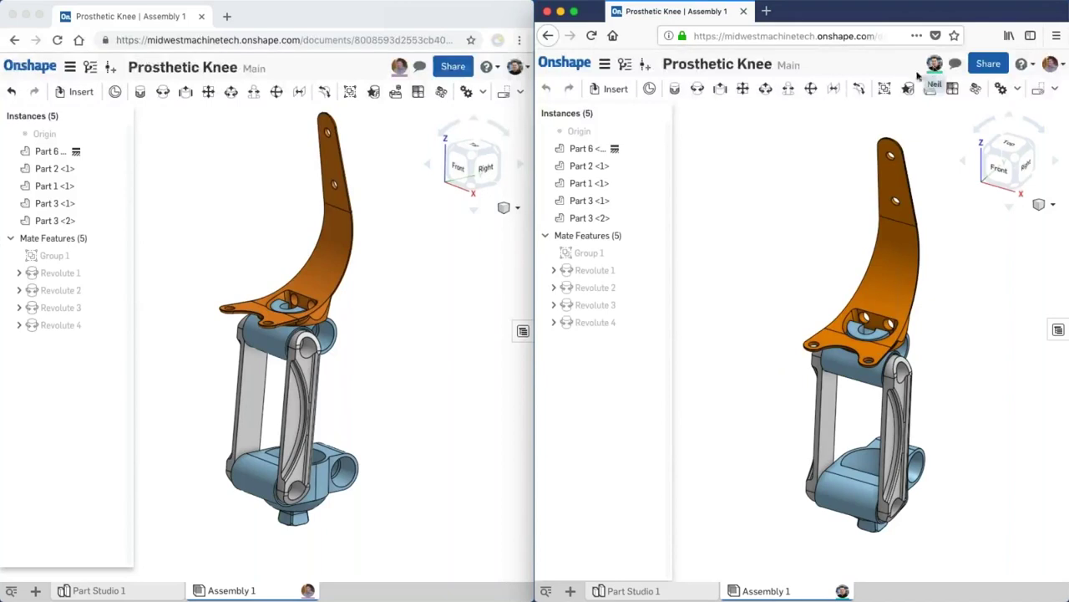
click(391, 72)
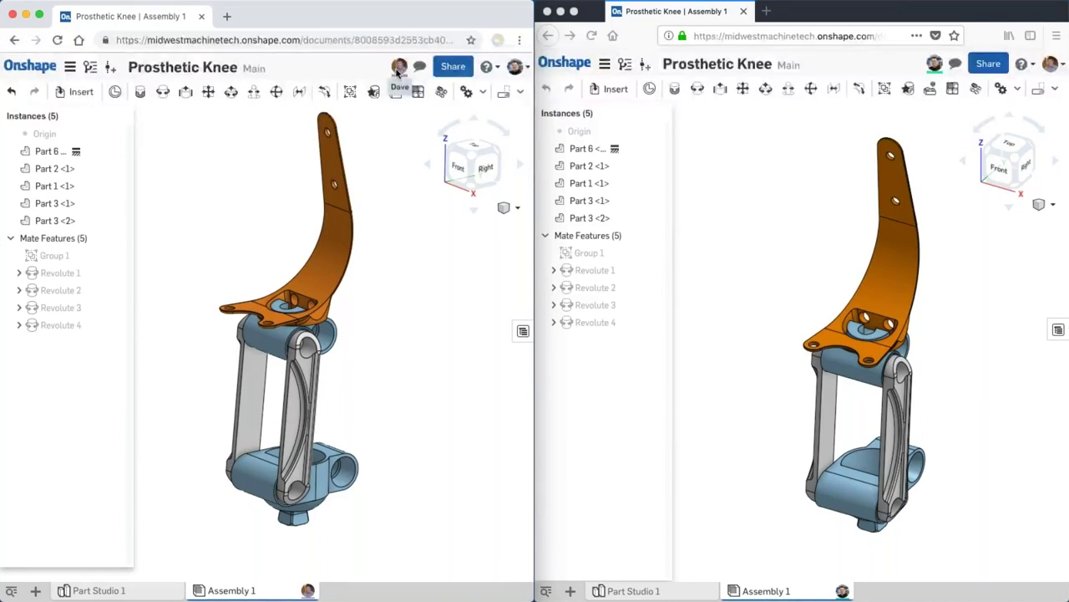
click(397, 69)
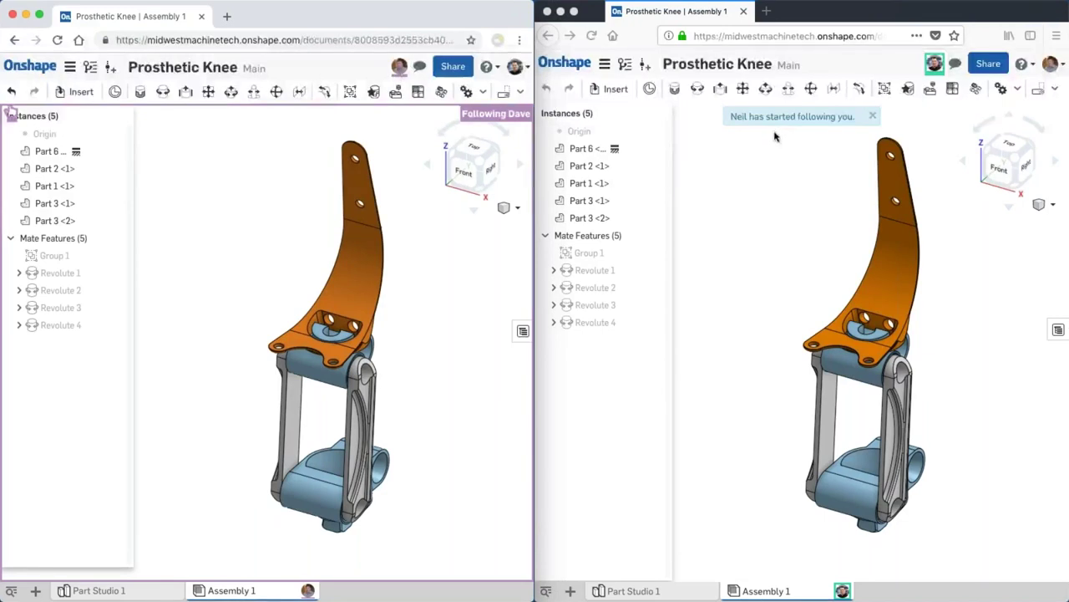
right_drag(810, 262, 795, 286)
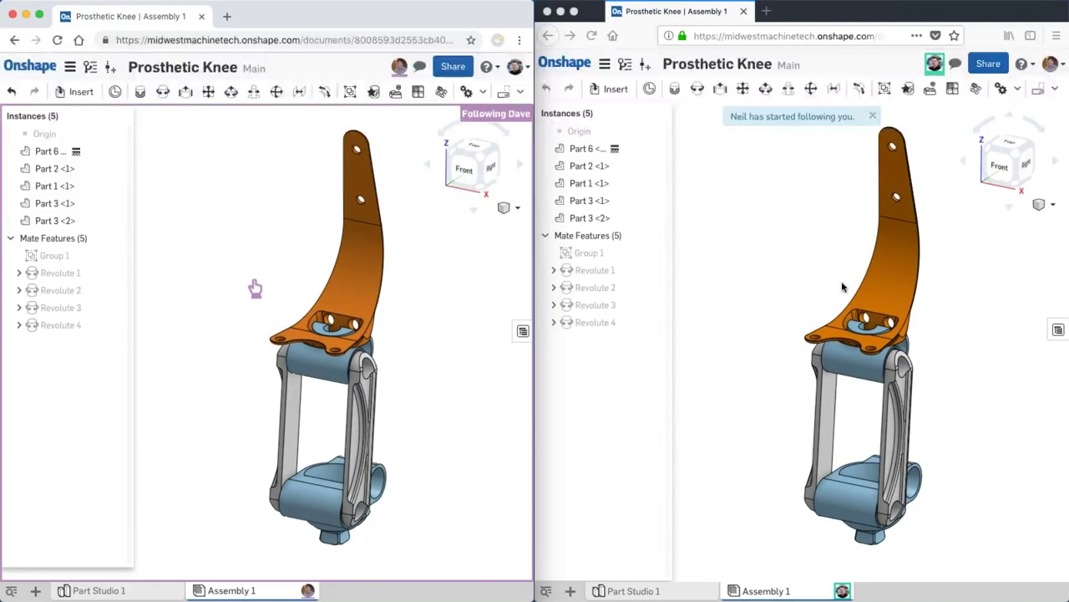
click(904, 261)
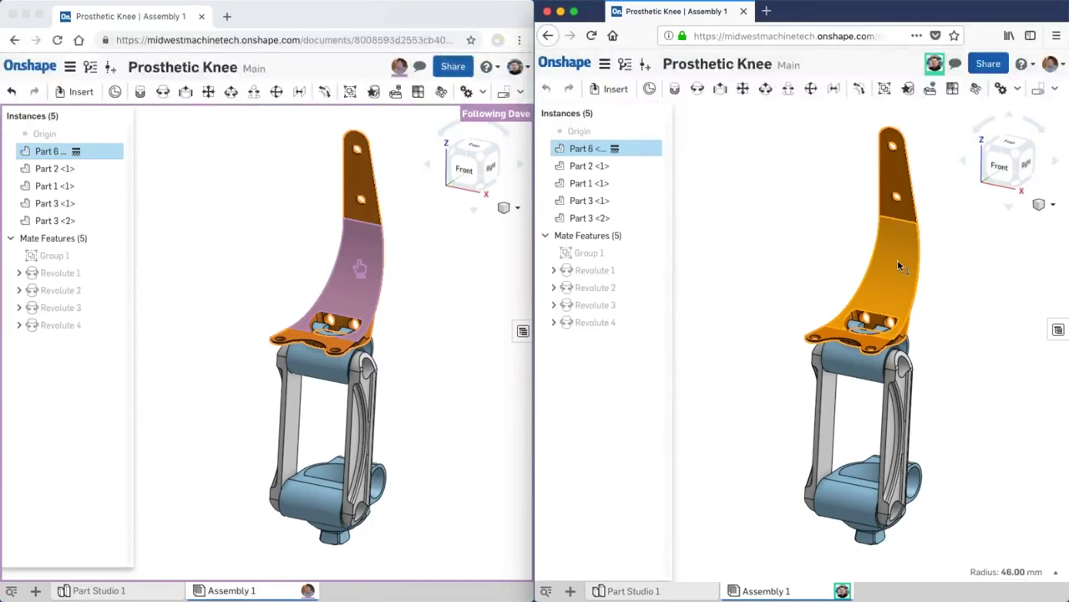
Select an edge of Part 6 and post the comment 'Make this bigger' on it.
click(938, 261)
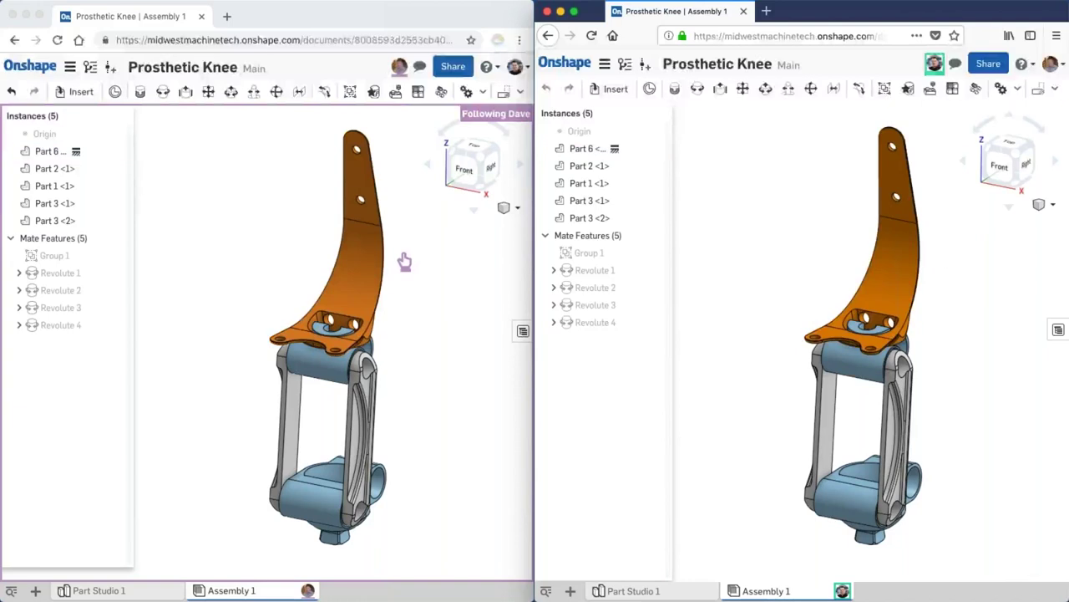
click(940, 260)
right_click(940, 261)
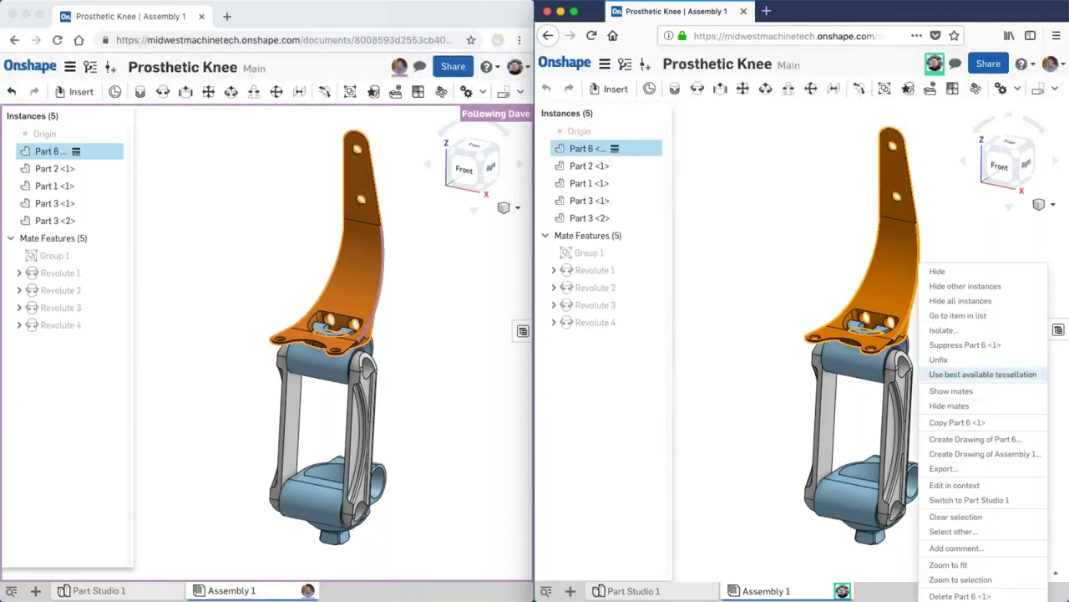
click(958, 548)
text(Make this bigger)
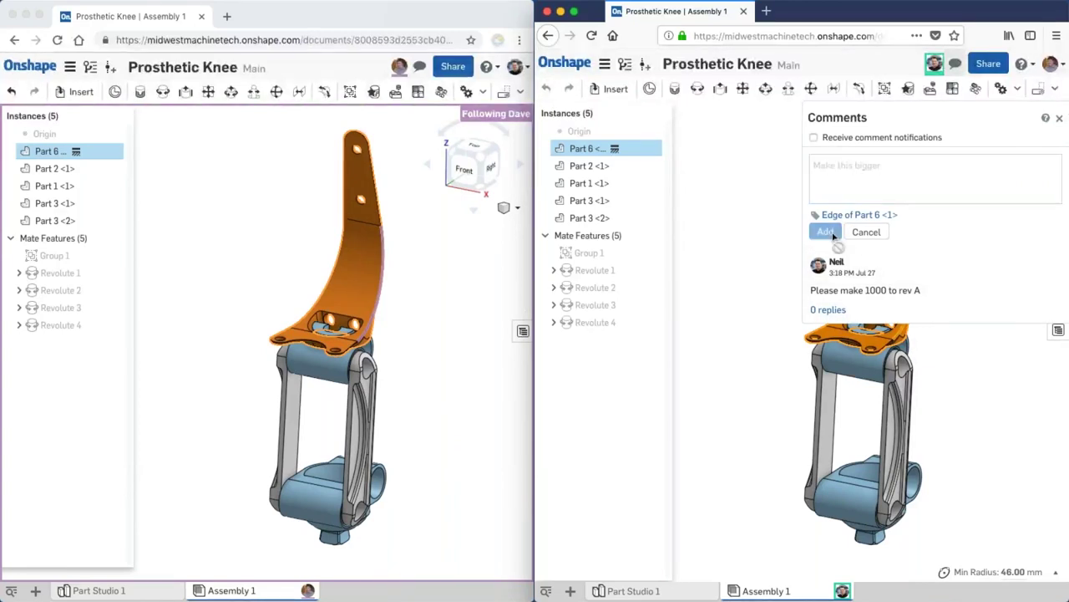
click(825, 231)
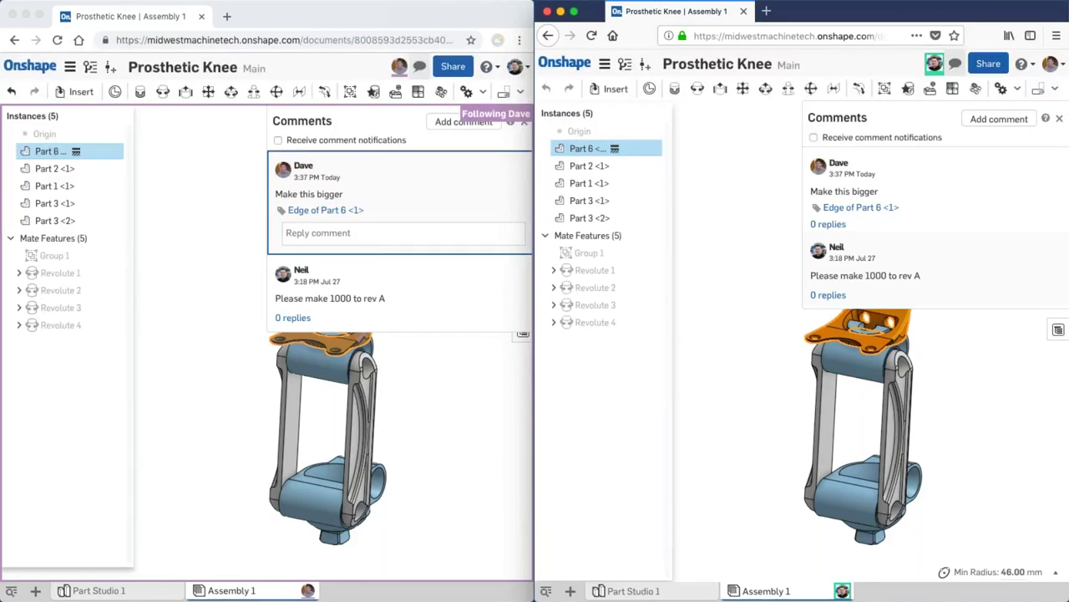
Reply 'OK' to the 'Make this bigger' comment on the Part 6 edge.
click(234, 228)
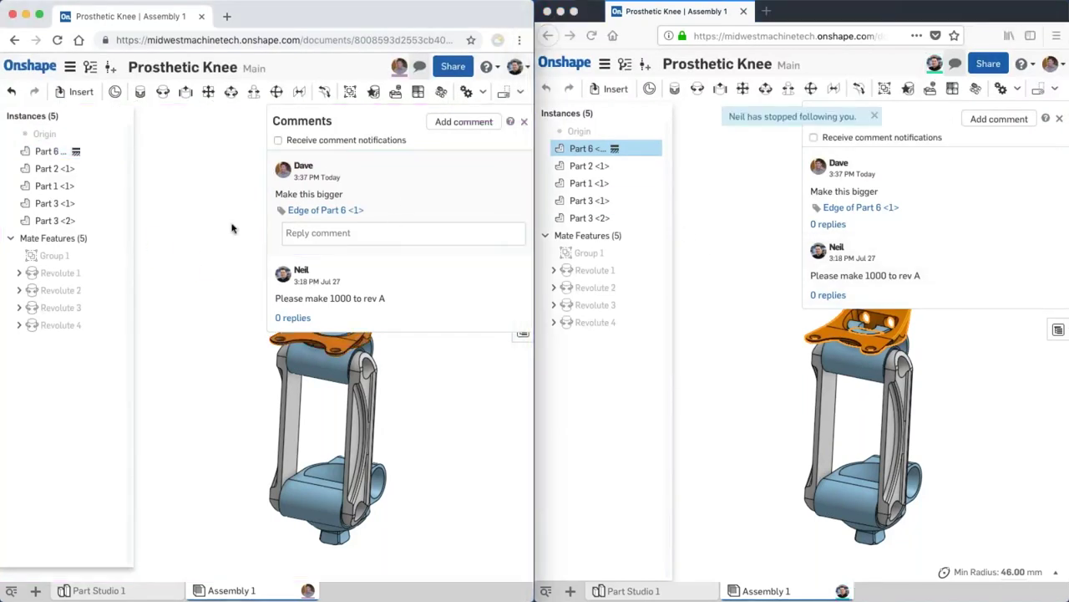
click(302, 212)
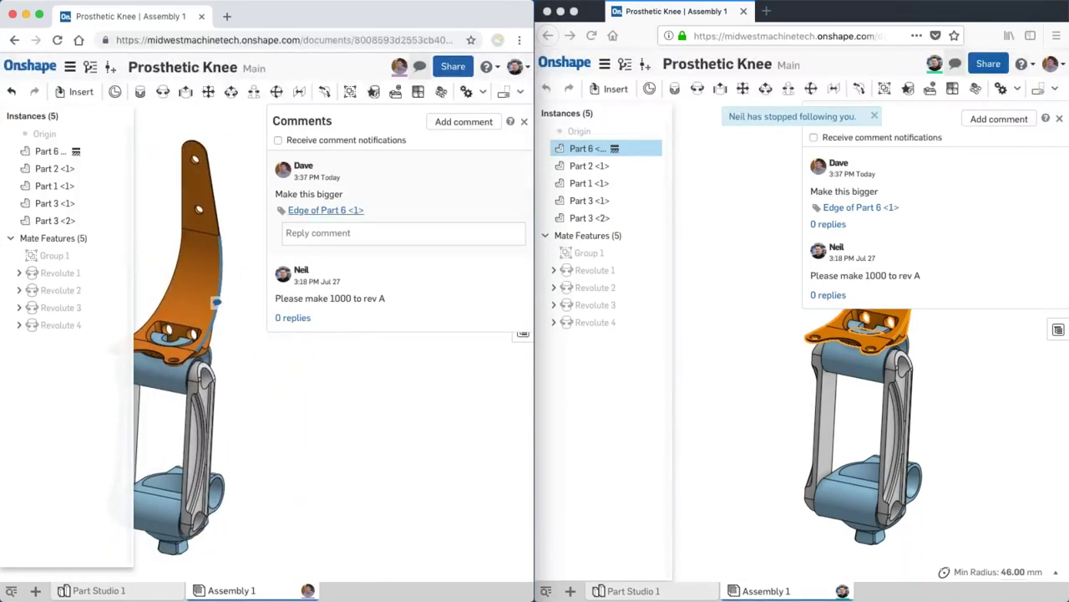
click(336, 233)
text(0)
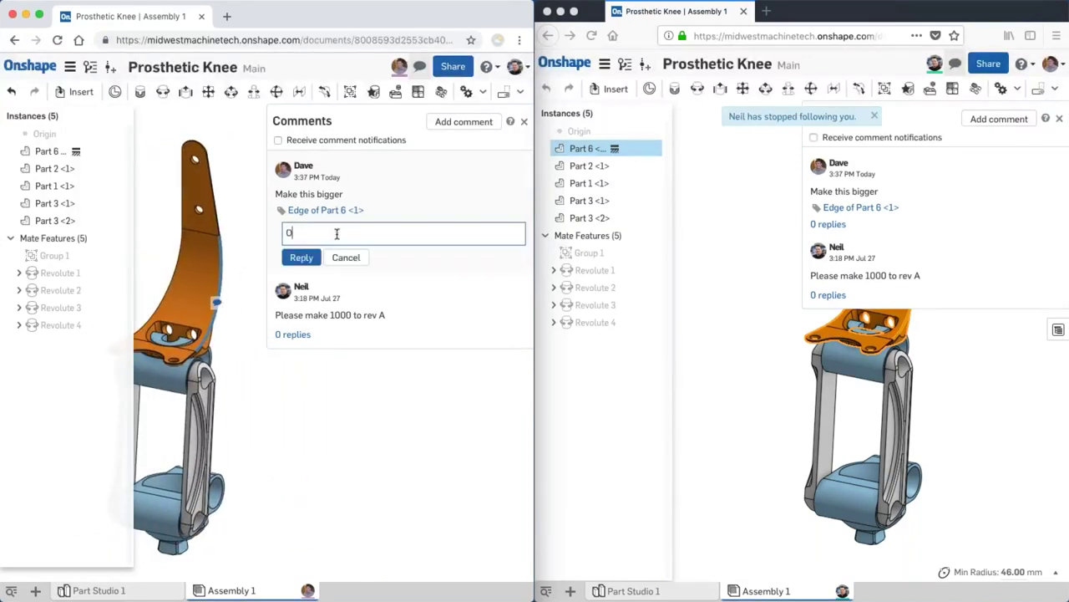
click(303, 257)
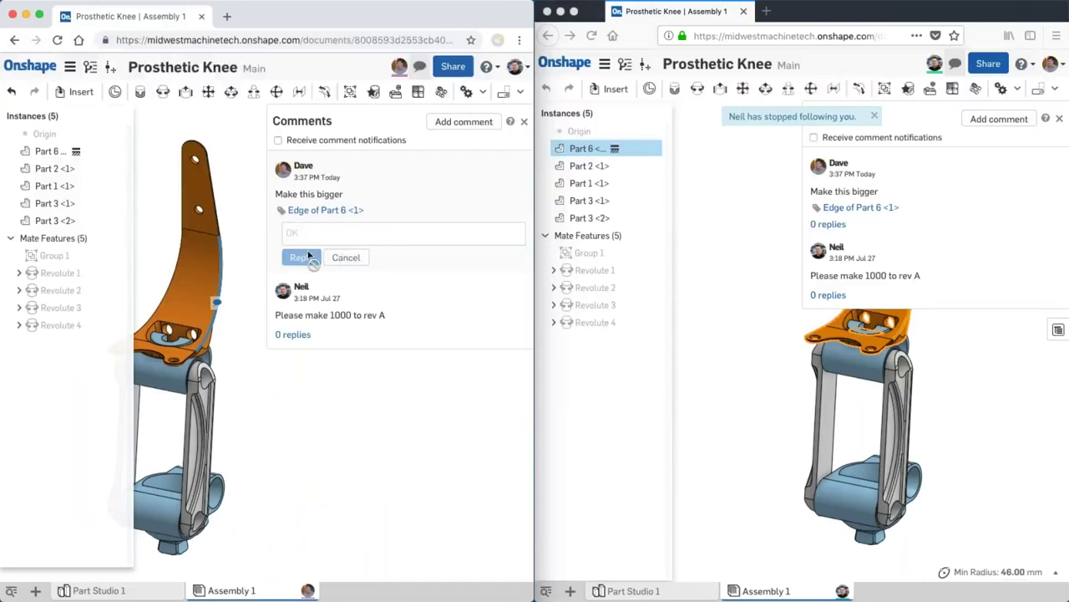
click(764, 248)
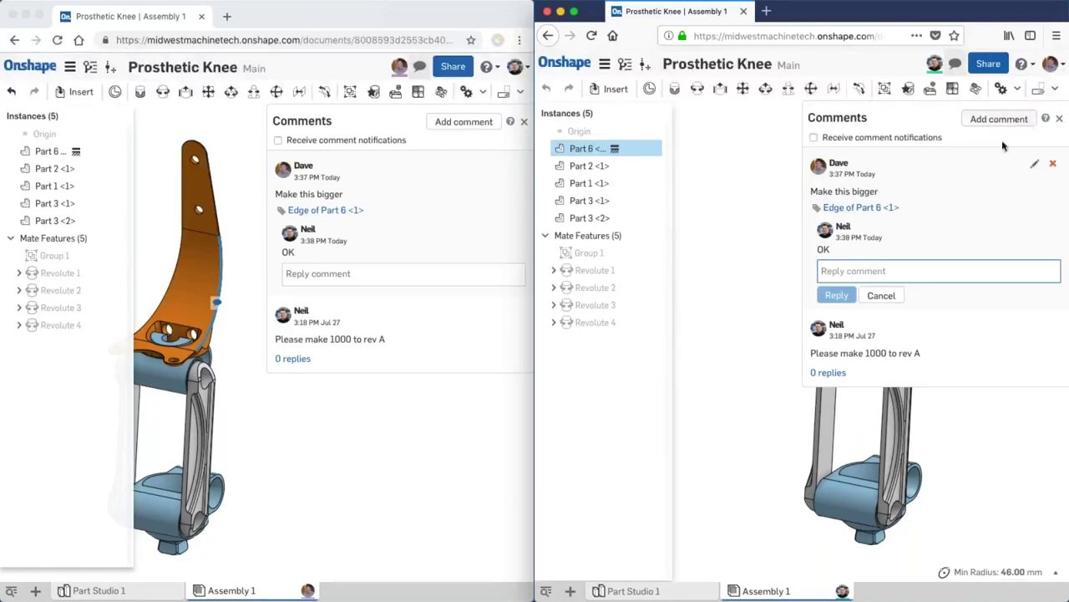
Close the Comments panel in both the right and left windows.
click(1059, 117)
click(524, 121)
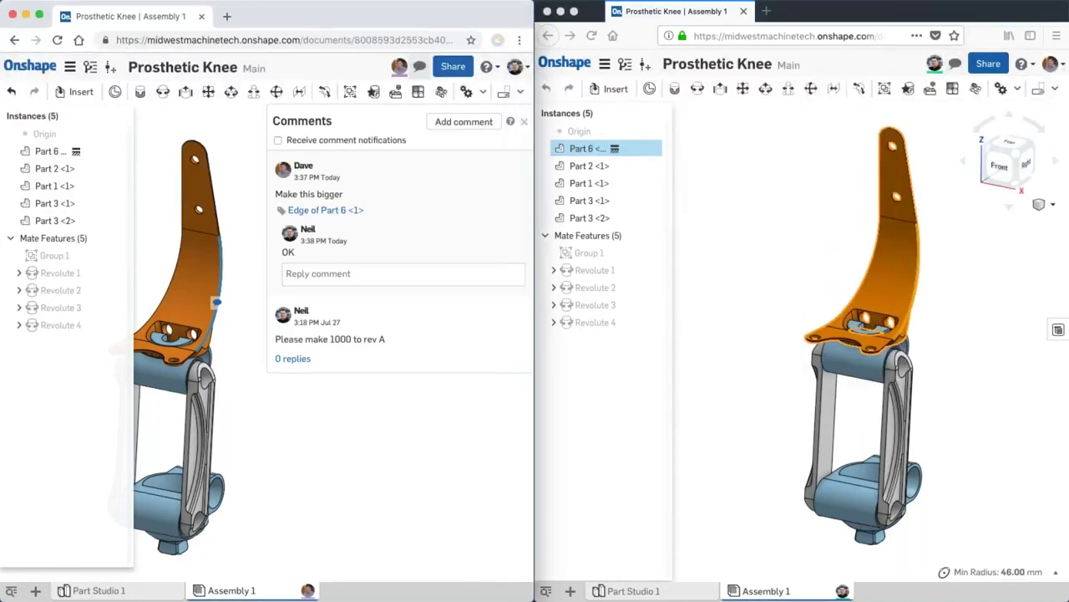
click(524, 121)
Swing the knee linkage upright by dragging one of its links.
right_drag(447, 245, 420, 277)
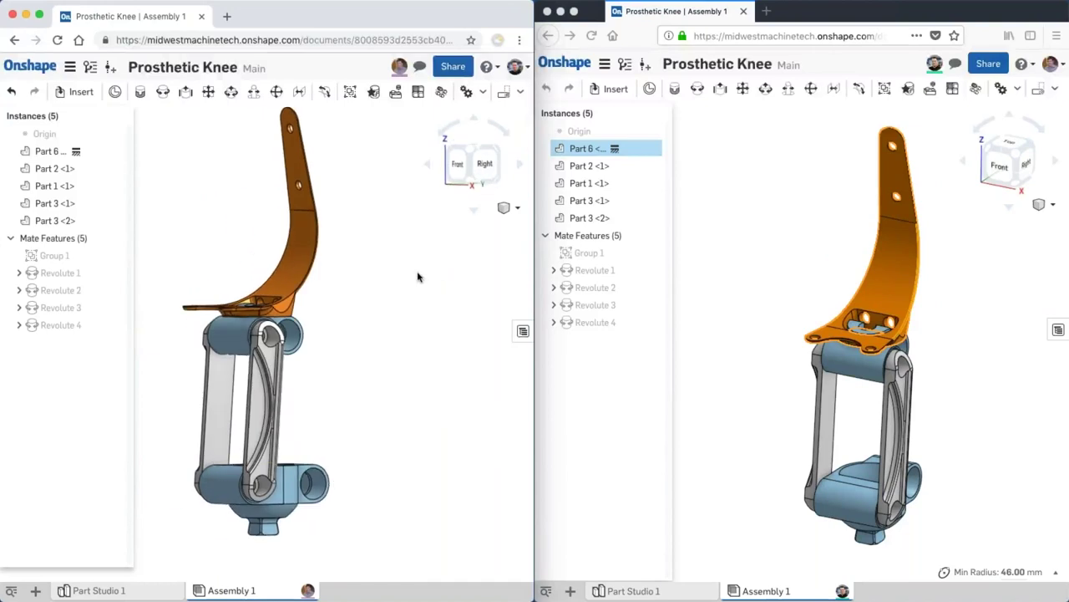
drag(260, 445, 451, 583)
drag(316, 422, 272, 428)
Insert Part 4 and Part 5 from Part Studio 1 into Assembly 1.
click(722, 407)
right_drag(726, 407, 978, 485)
click(979, 484)
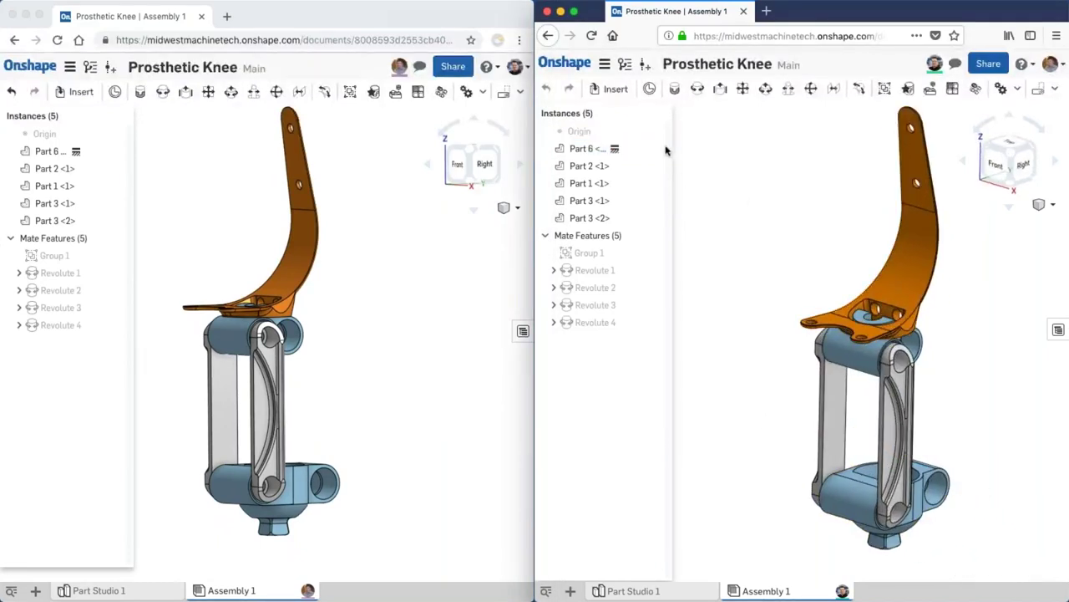
key(i)
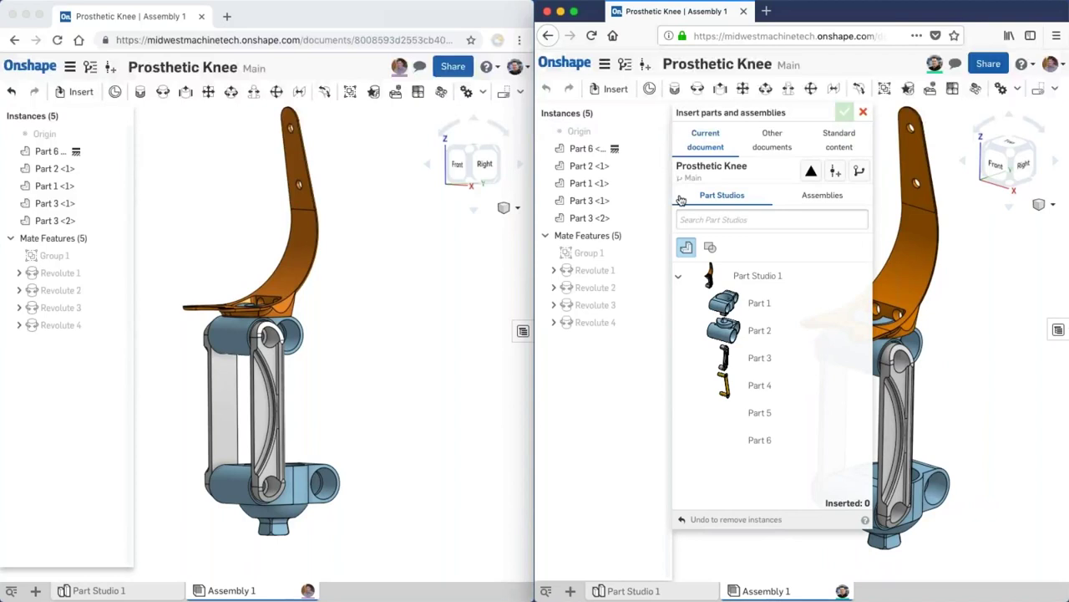
click(780, 394)
click(771, 415)
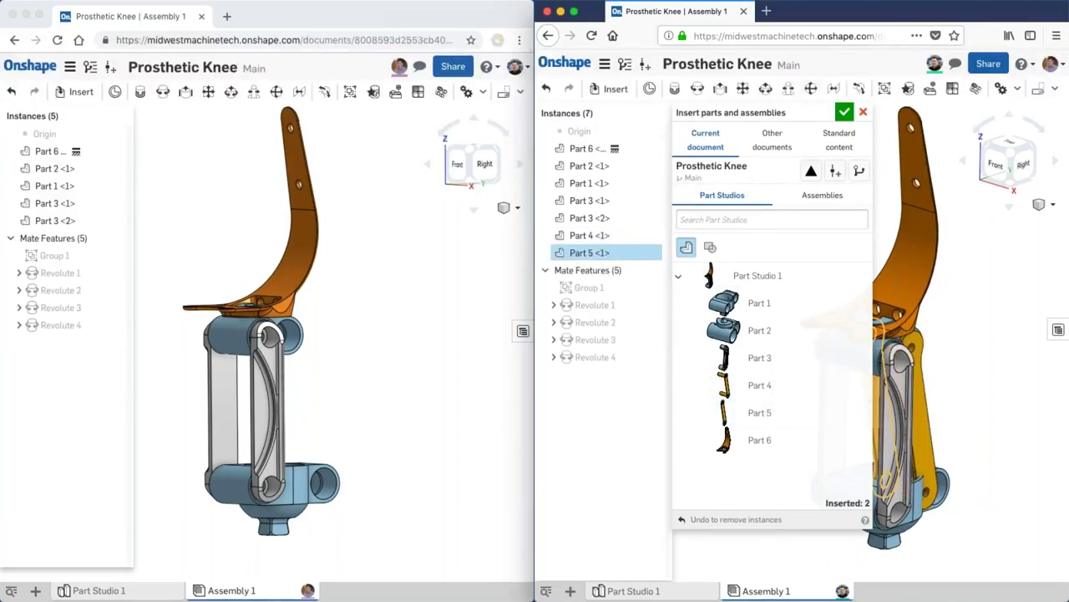
click(843, 113)
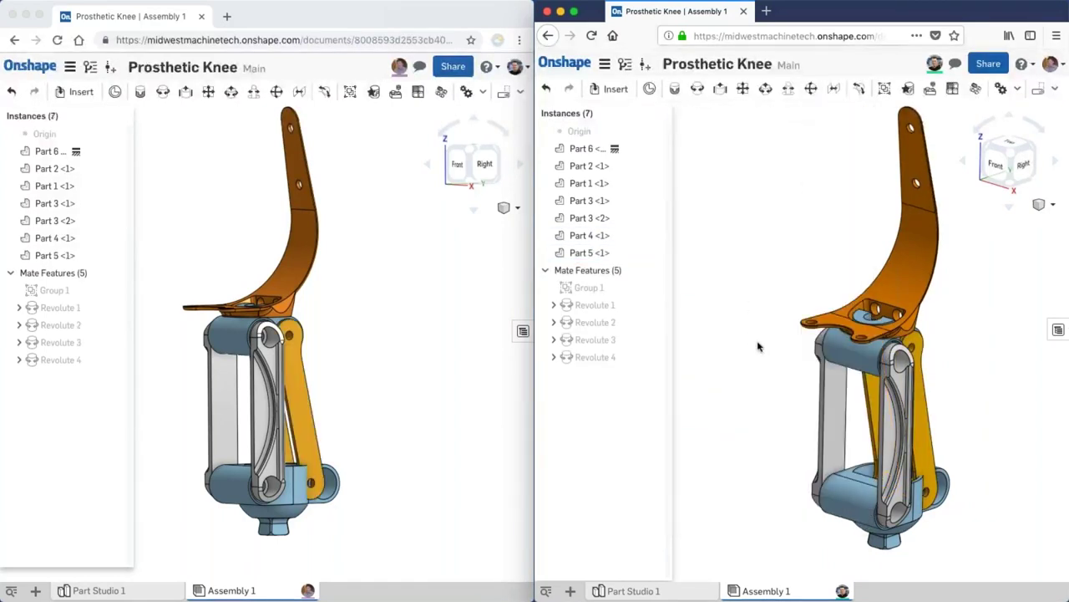
Swing the front orange link down and bring its pin into view.
right_drag(432, 310, 365, 493)
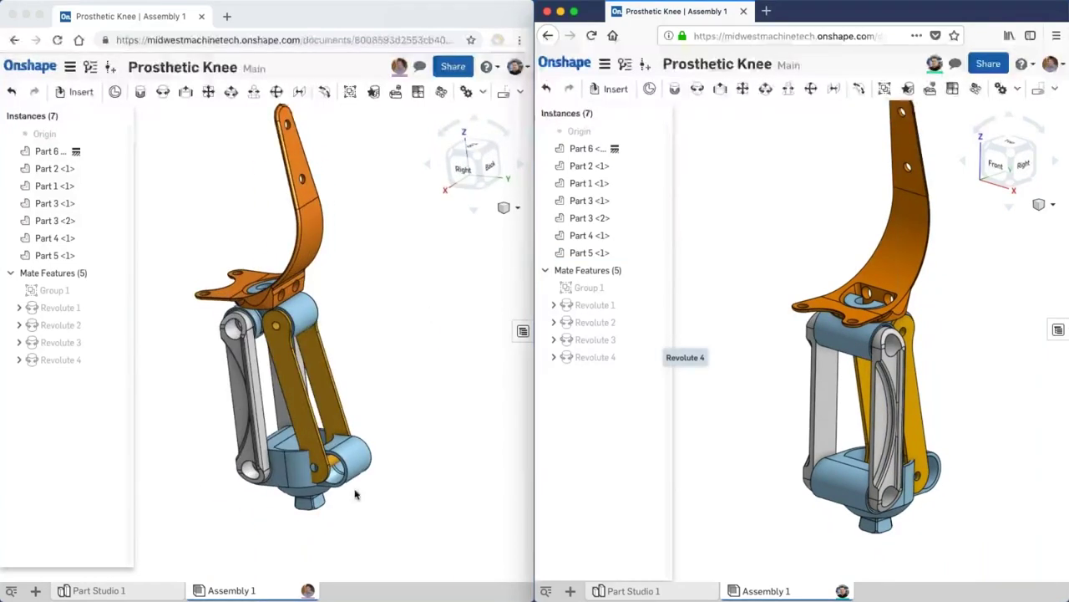
drag(345, 461, 393, 508)
scroll(394, 509, up, 3)
middle_drag(393, 509, 442, 377)
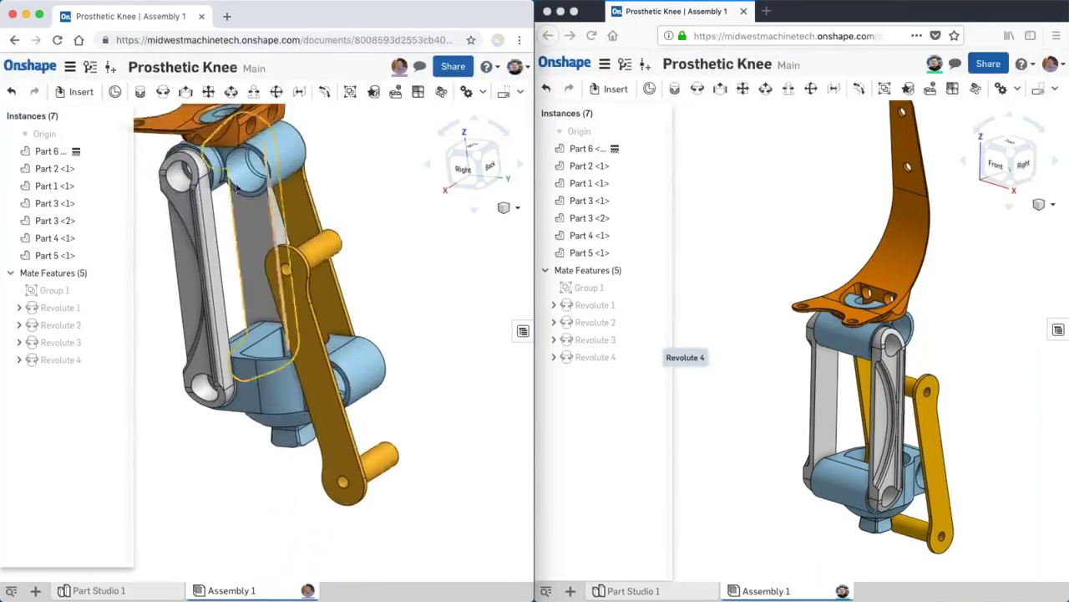
Pin Part 4 to Part 2 with a revolute mate, Revolute 5.
key(r)
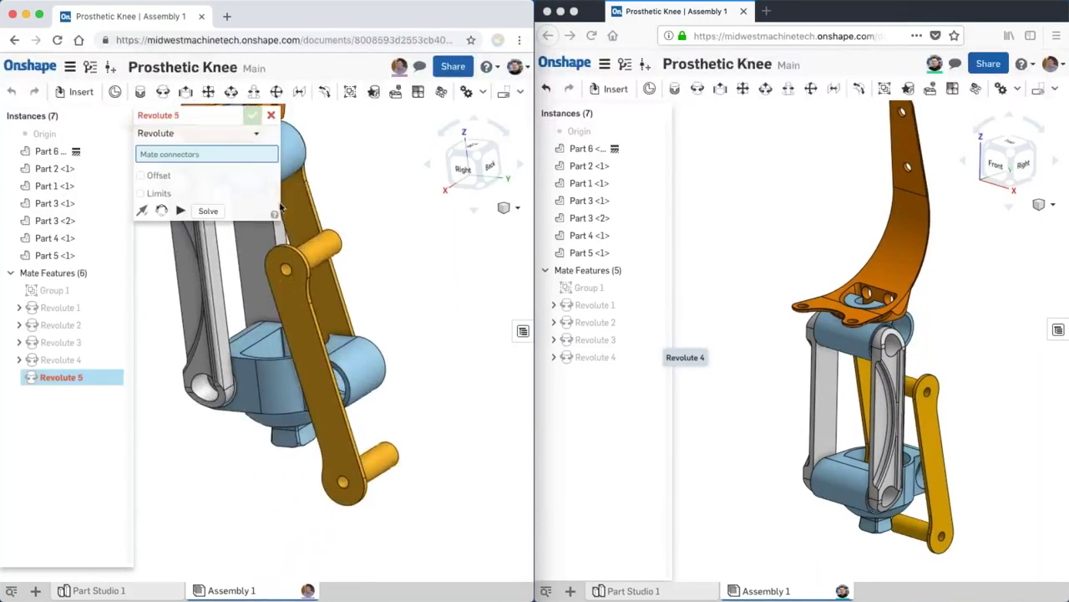
scroll(305, 259, up, 3)
click(292, 267)
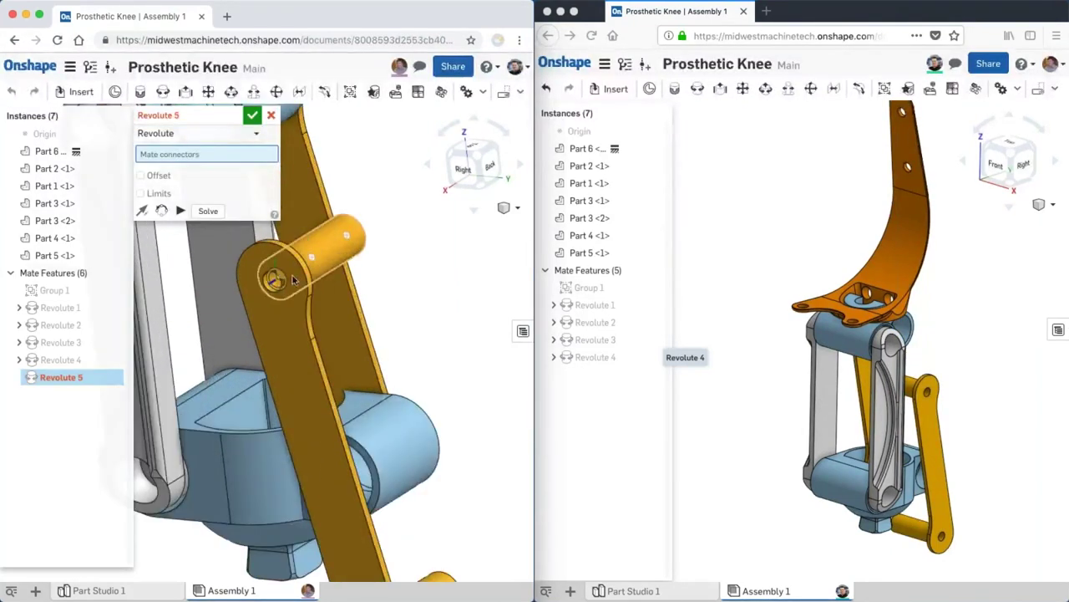
scroll(496, 365, down, 3)
click(346, 257)
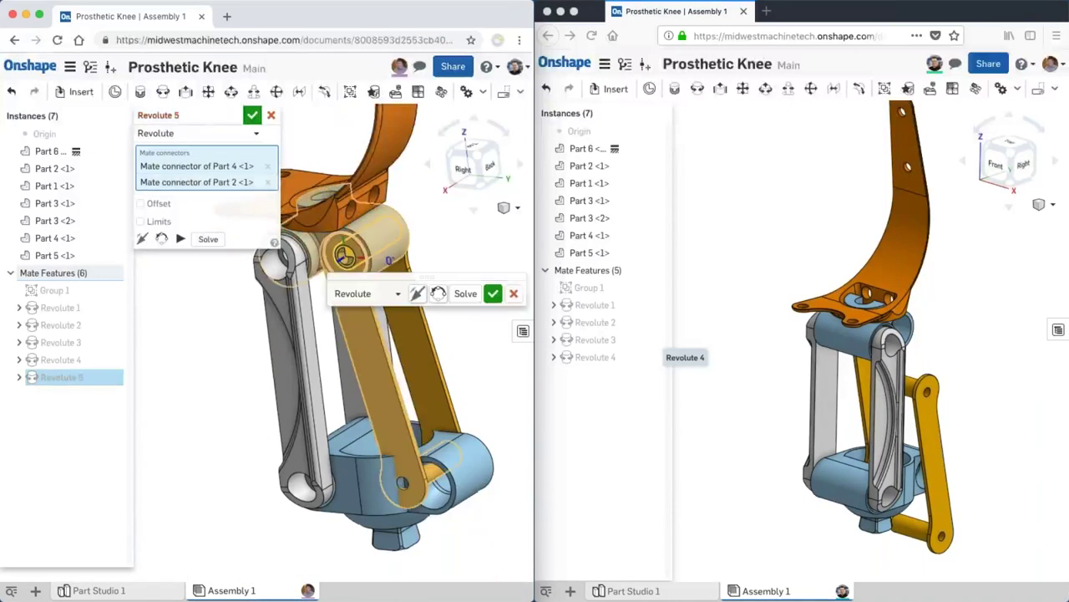
click(493, 293)
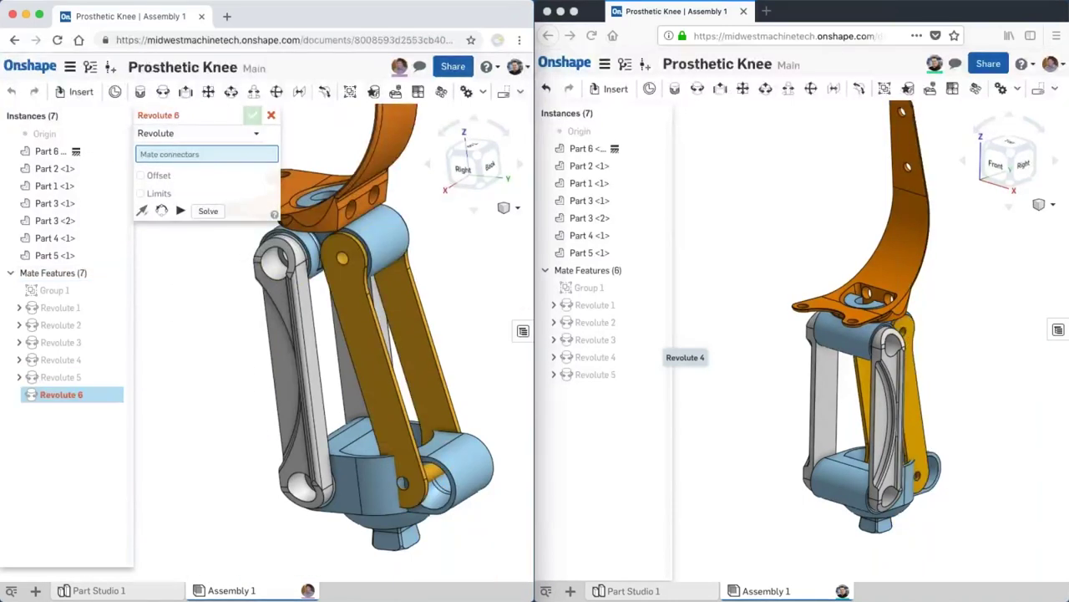
Pin Part 1's lower connector to Part 4 with a second revolute mate, Revolute 6.
scroll(434, 497, up, 3)
scroll(426, 491, up, 2)
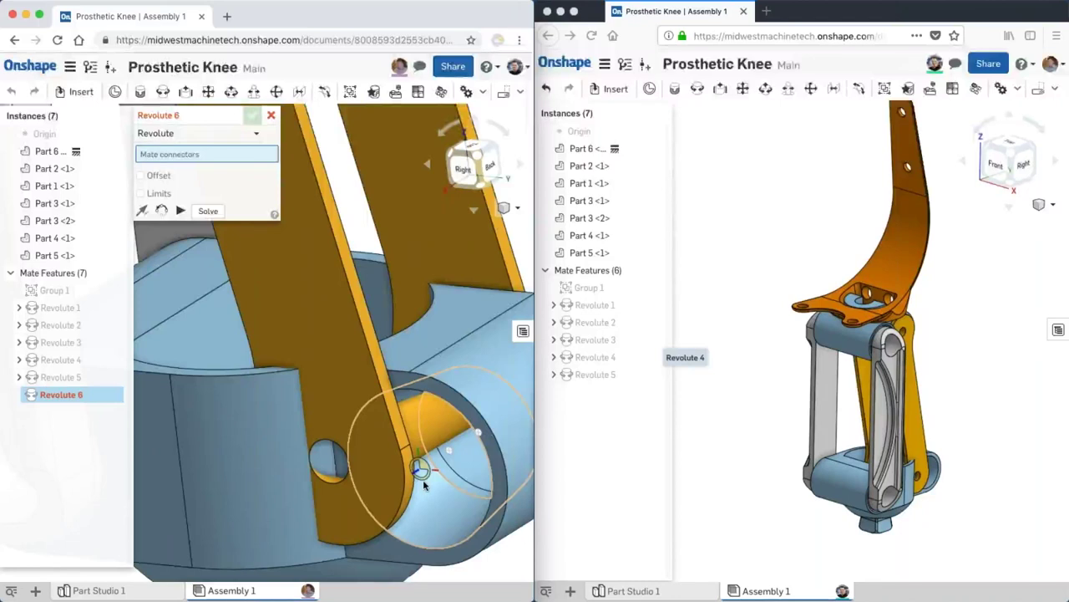
click(422, 483)
scroll(421, 478, up, 2)
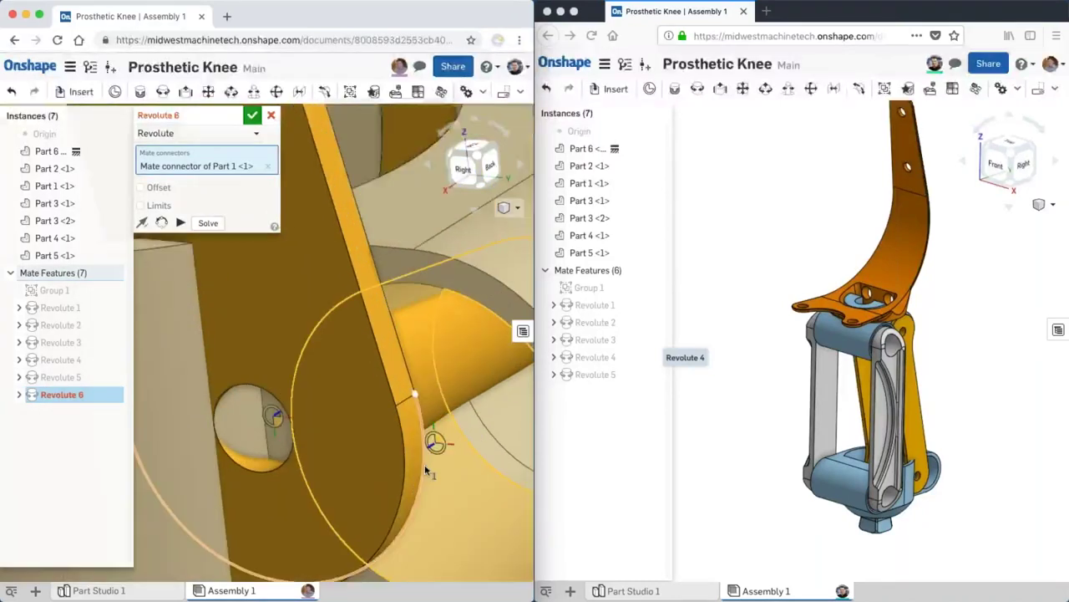
click(274, 415)
click(493, 492)
scroll(477, 488, down, 3)
right_drag(477, 487, 348, 434)
scroll(349, 429, up, 2)
middle_drag(349, 429, 232, 422)
Cancel the extra revolute mate and delete Part 5 from the assembly.
click(271, 114)
right_drag(249, 236, 412, 370)
click(392, 372)
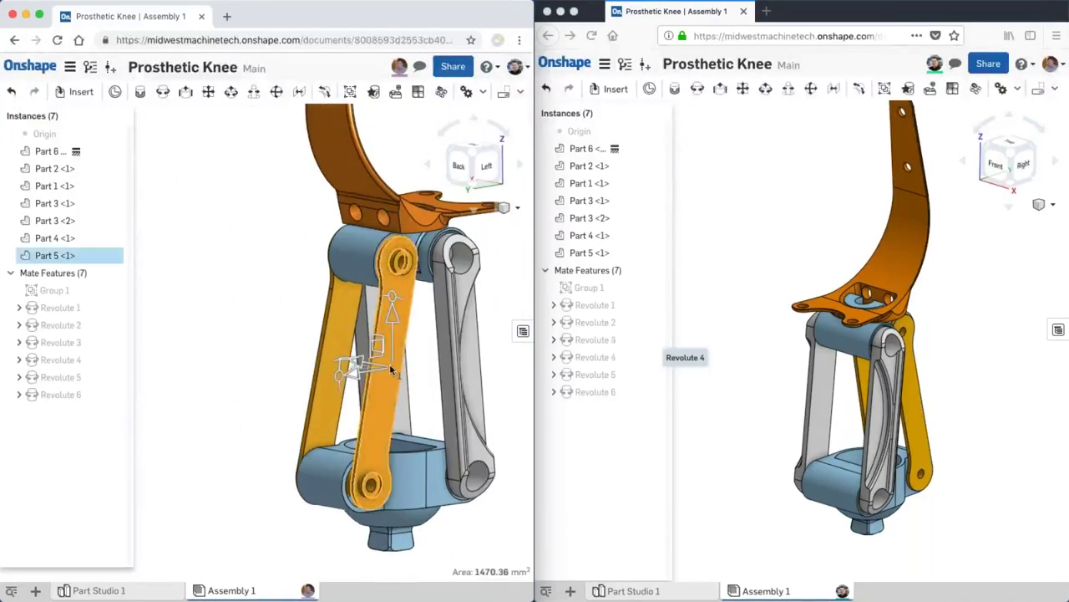
key(Delete)
Swing the linkage by its blue foot, then switch the left window to Part Studio 1.
right_drag(226, 359, 298, 370)
drag(372, 480, 215, 460)
right_drag(214, 459, 268, 453)
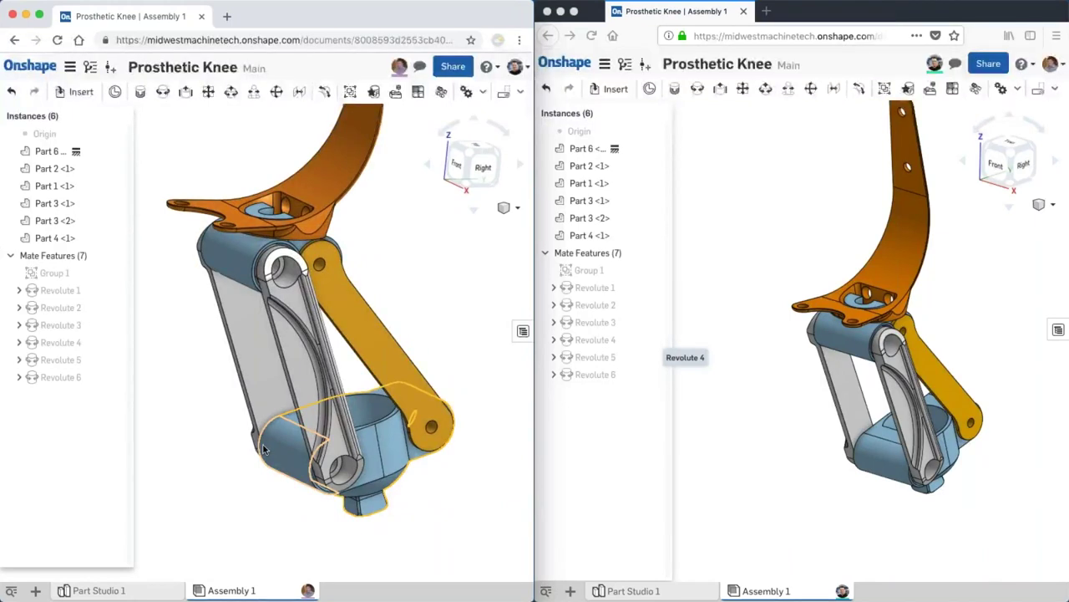
click(169, 595)
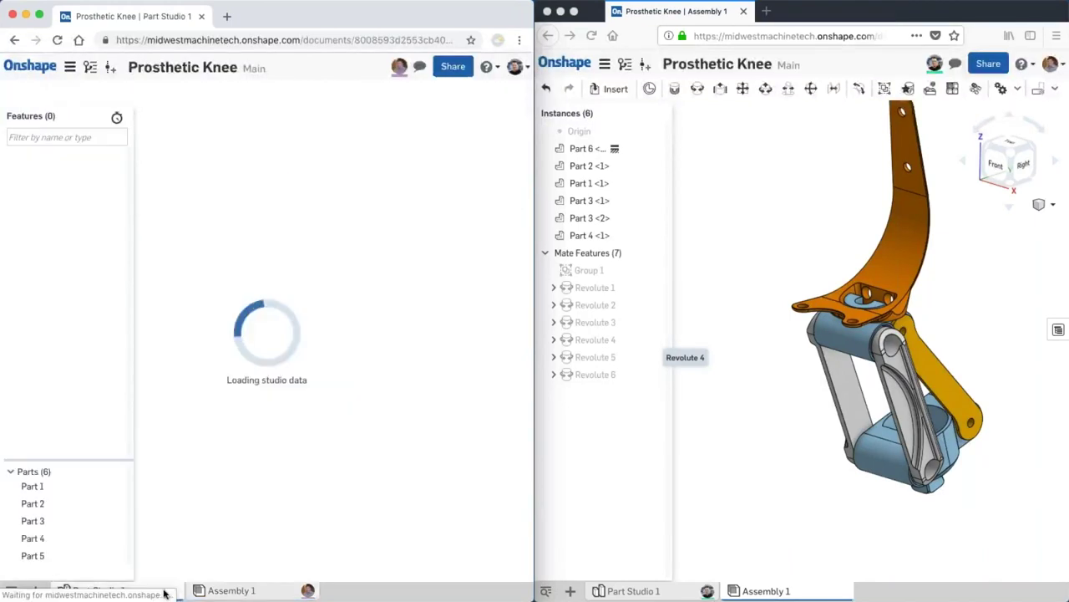
Show Part Studio 1 in the right window and orbit to a right-side view.
click(669, 592)
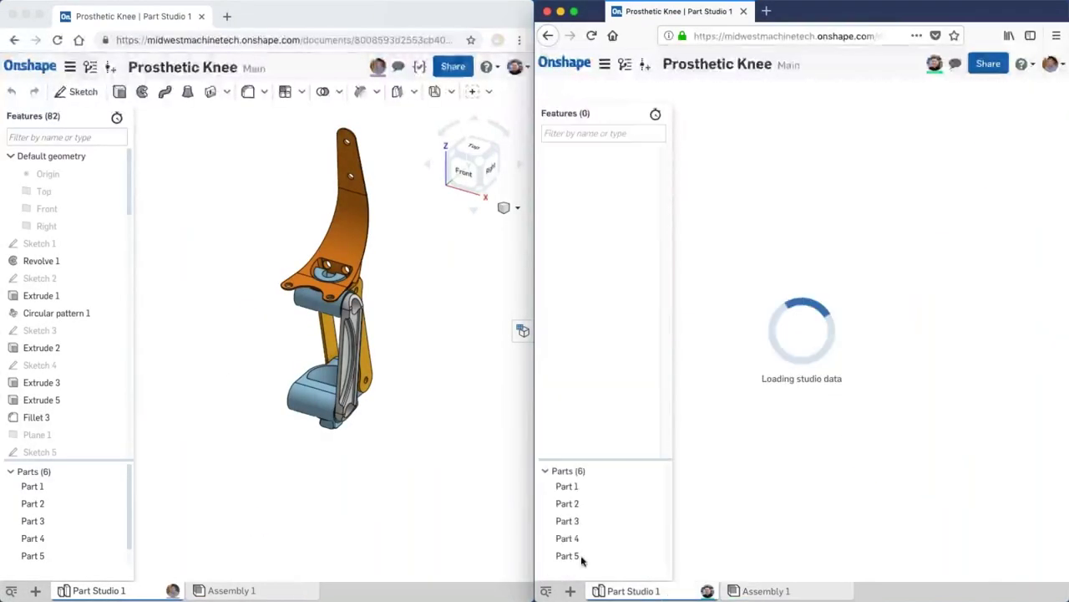
right_drag(382, 431, 395, 370)
scroll(393, 365, up, 5)
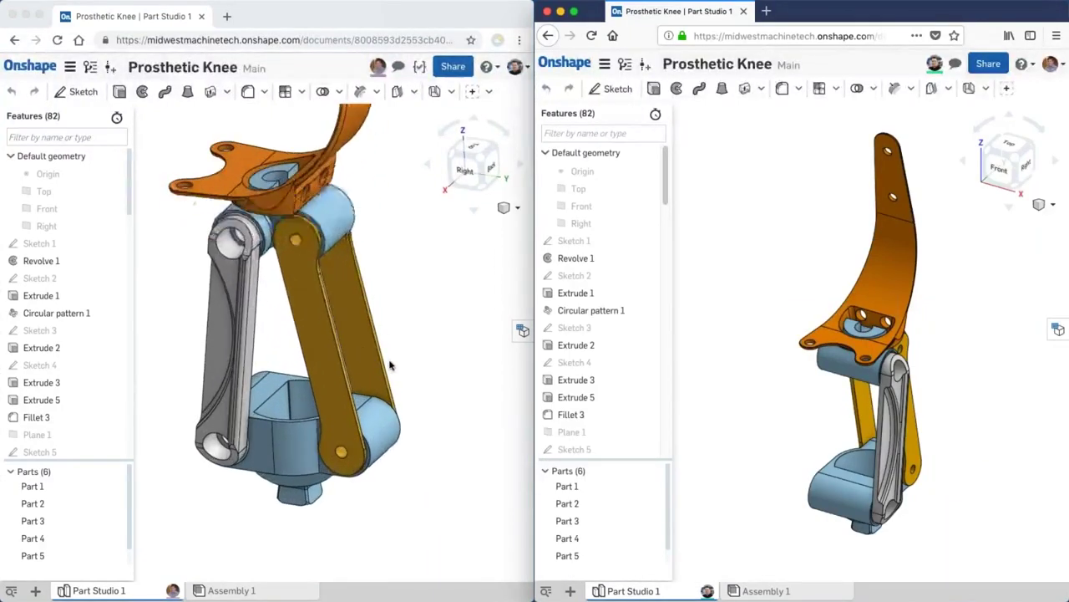
Edit Sketch 13 of Part 4 and orient the view onto its dimensions.
right_click(316, 310)
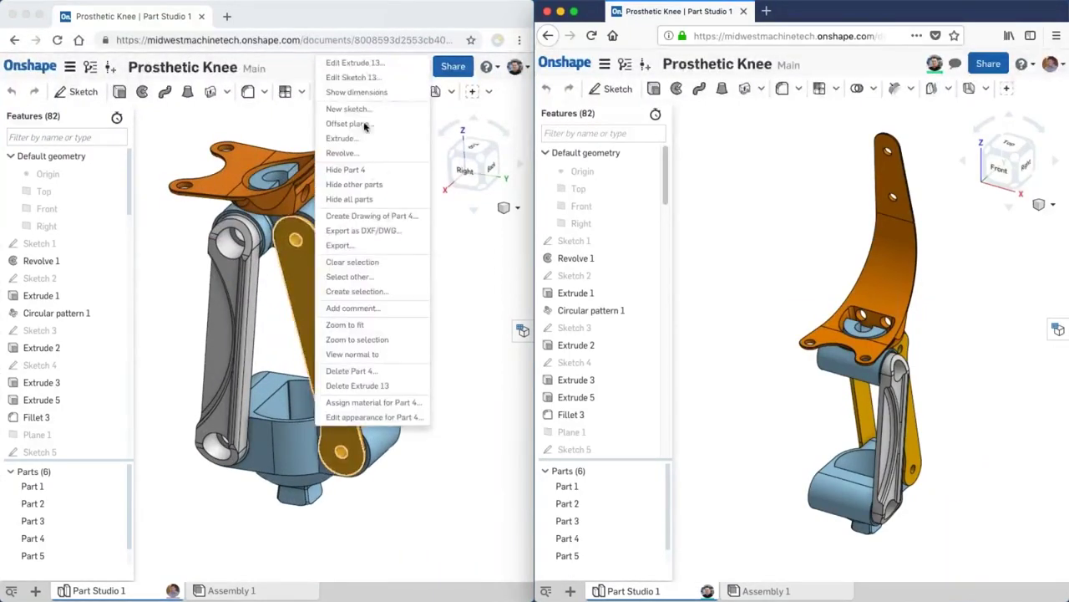
click(365, 77)
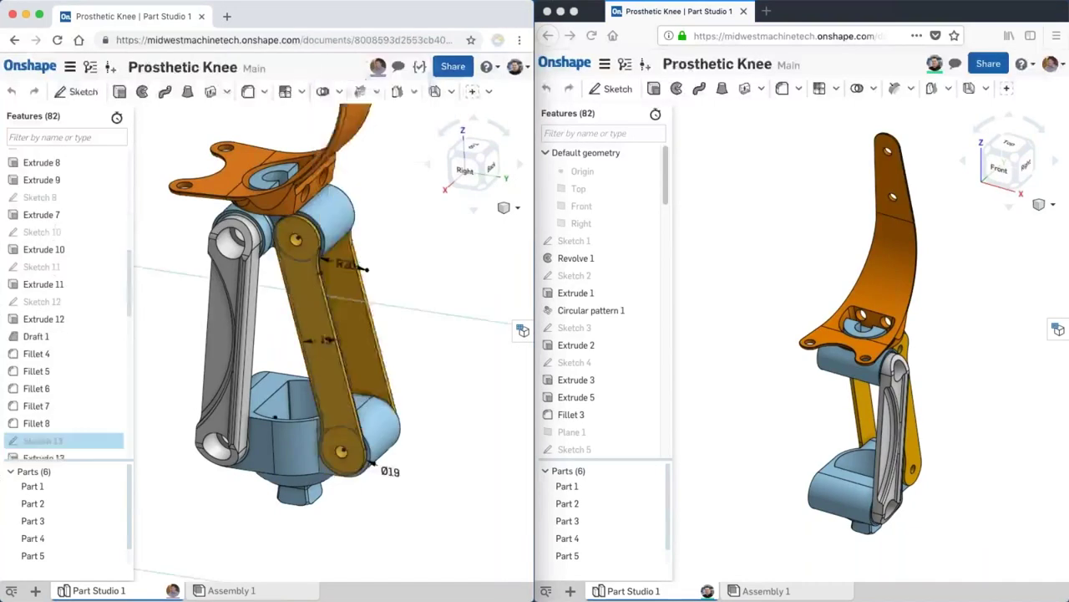
mouse_move(401, 255)
right_down()
mouse_move(401, 272)
mouse_move(429, 282)
right_up()
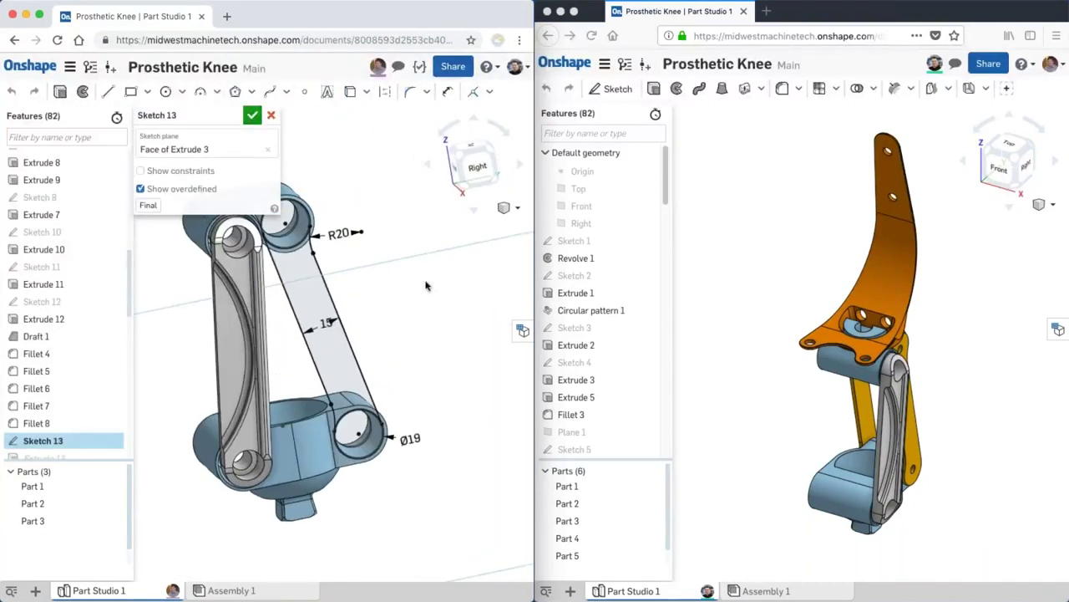
mouse_move(666, 201)
mouse_down()
mouse_move(652, 334)
mouse_move(607, 340)
mouse_up()
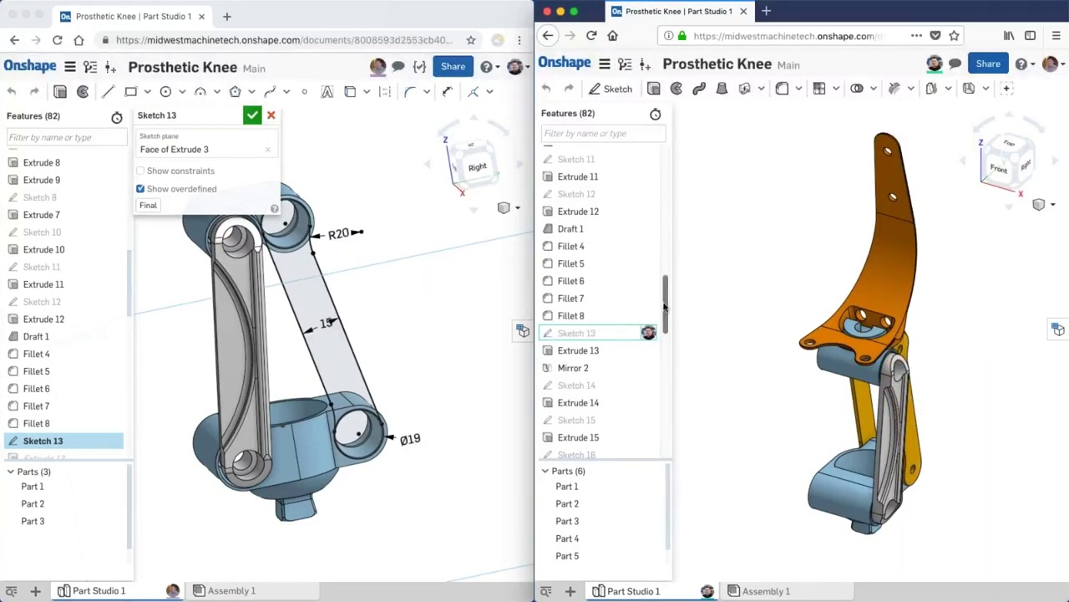
scroll(602, 334, down, 3)
right_drag(781, 398, 775, 389)
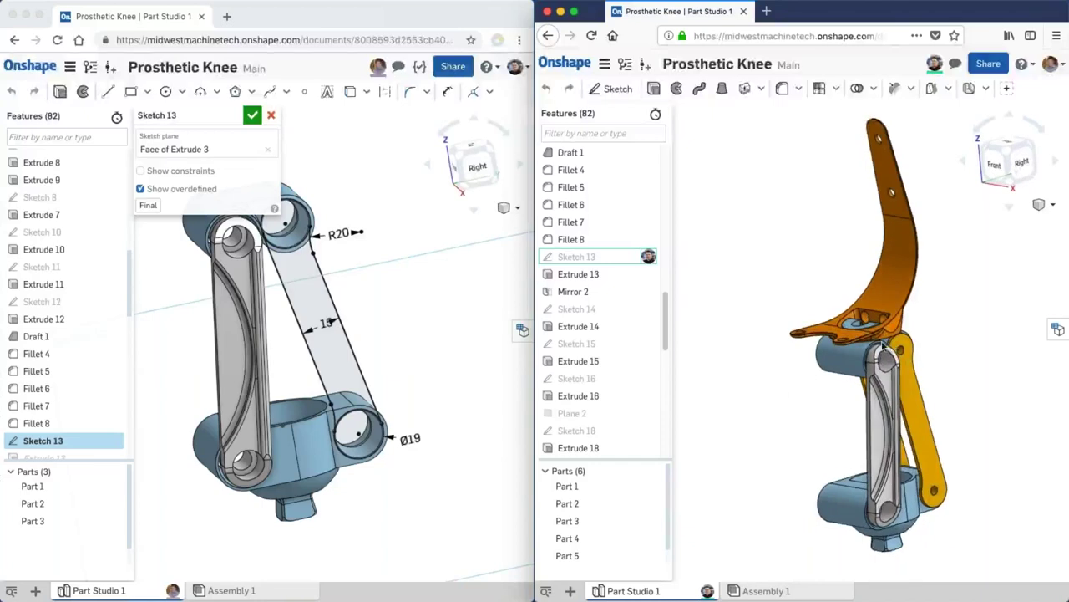
scroll(923, 348, up, 10)
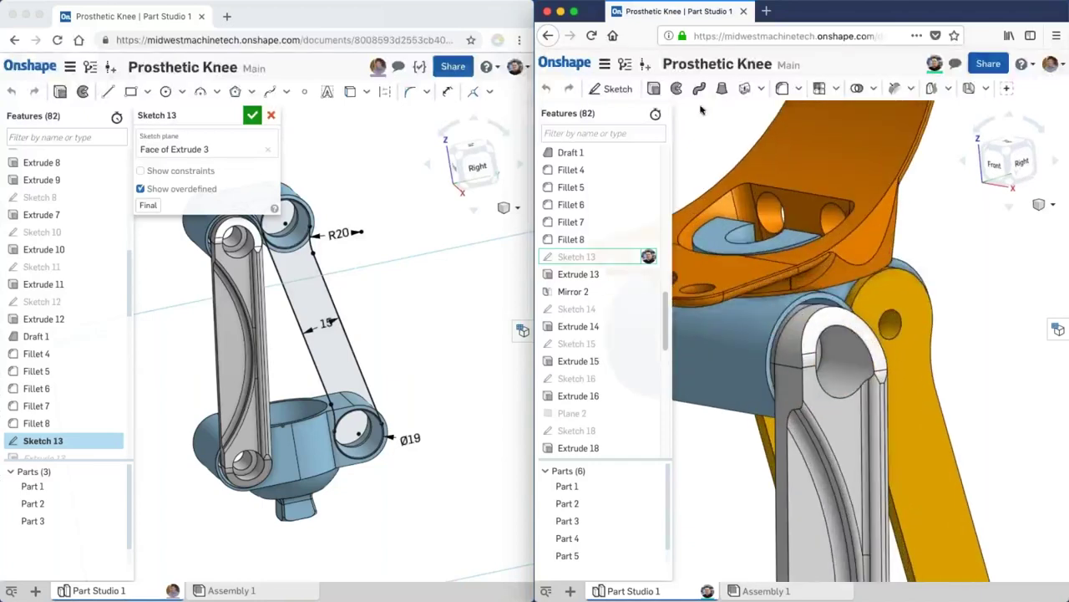
Start a 1 mm fillet on an edge of Extrude 10.
click(782, 89)
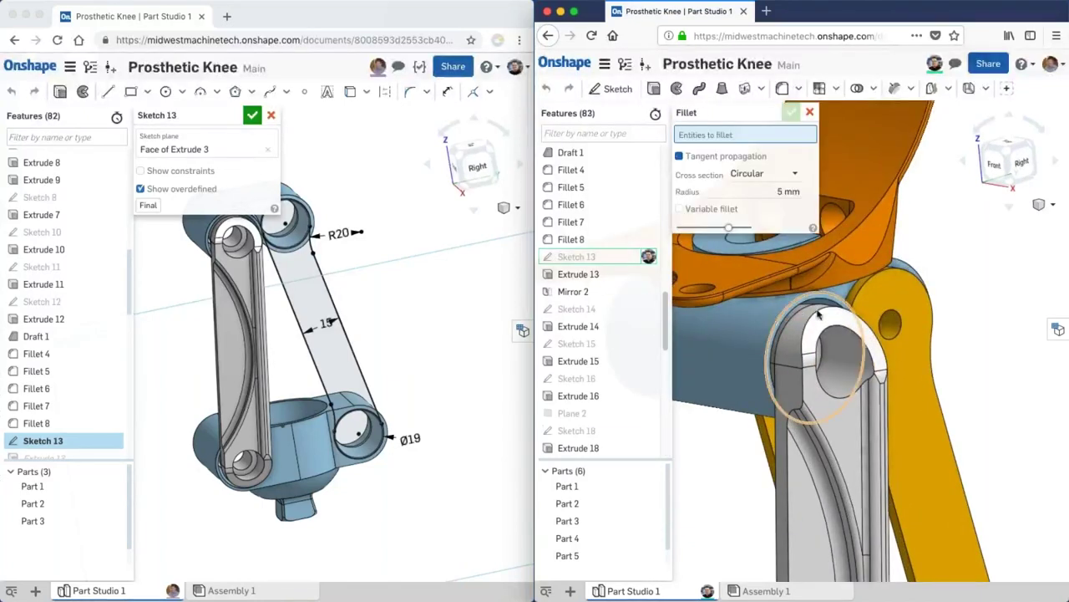
click(808, 321)
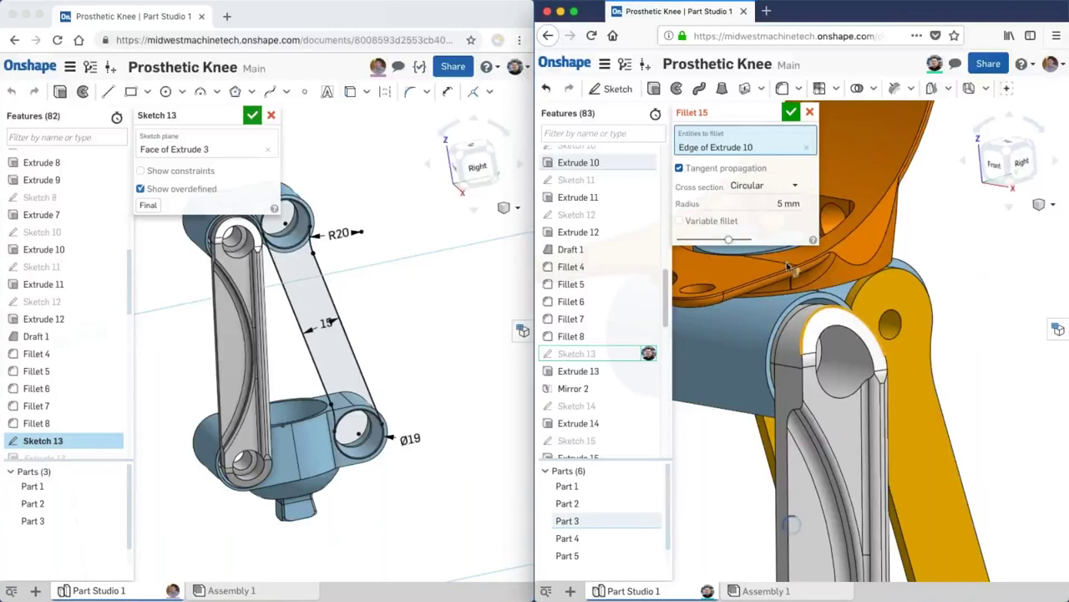
click(777, 204)
text(1)
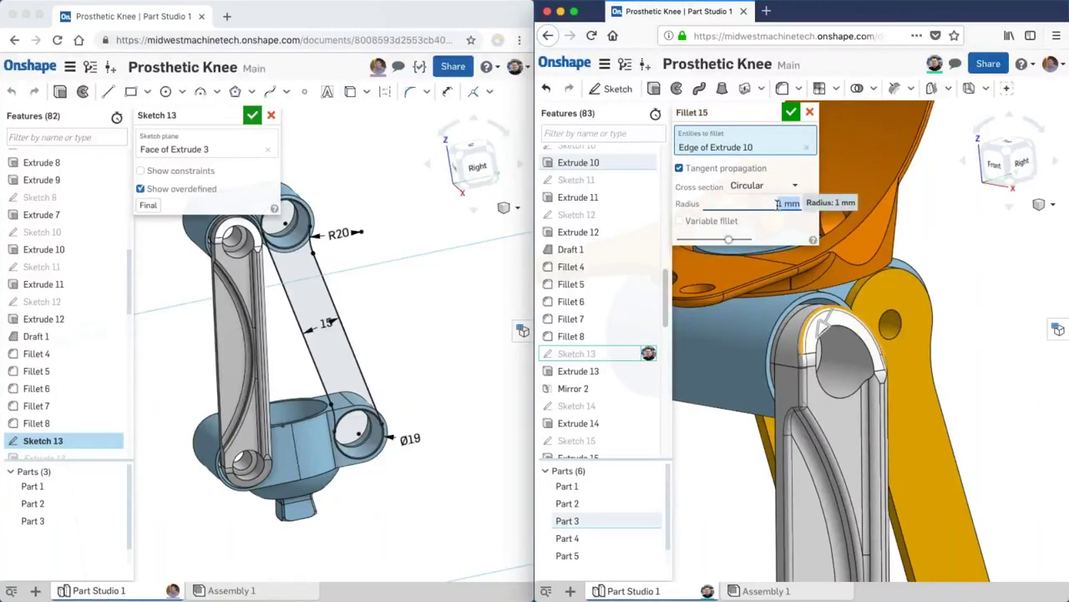
Exit Sketch 13 without changes, accept the 1 mm fillet, then remove Fillet 15.
click(117, 351)
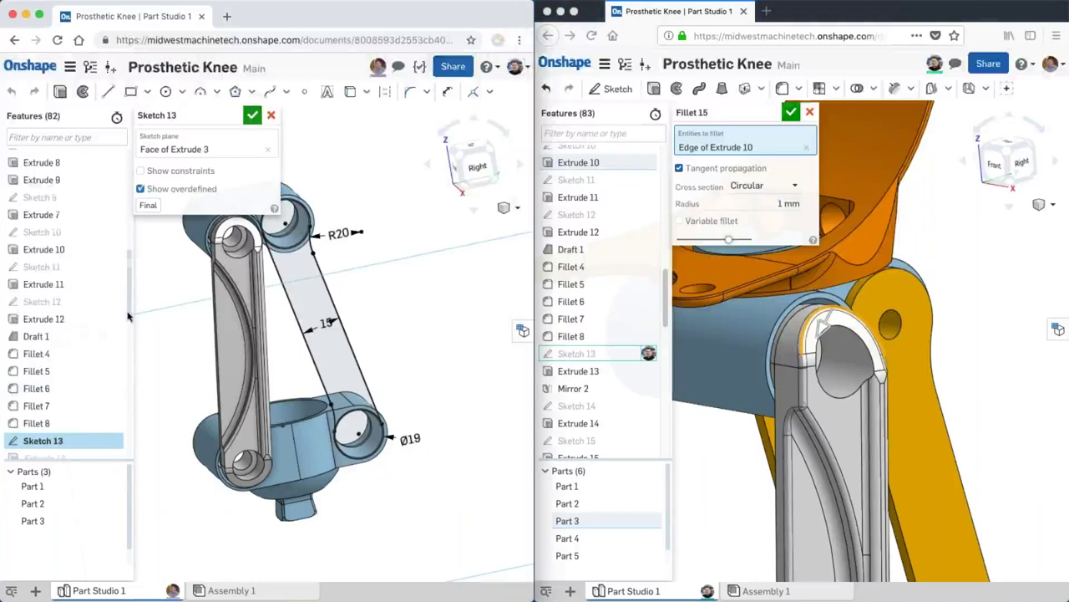
scroll(126, 444, down, 5)
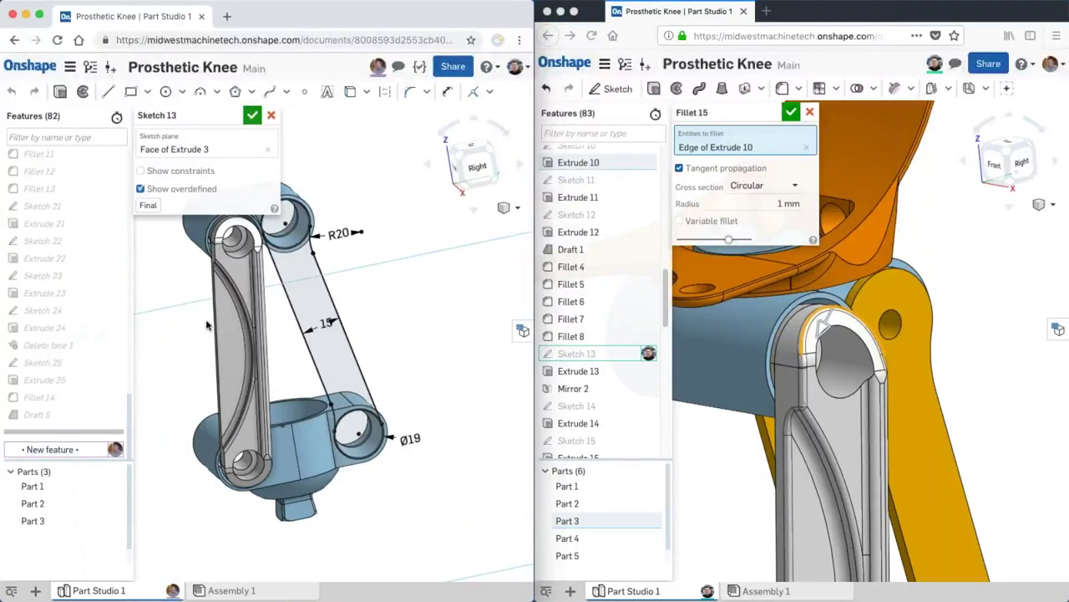
click(271, 115)
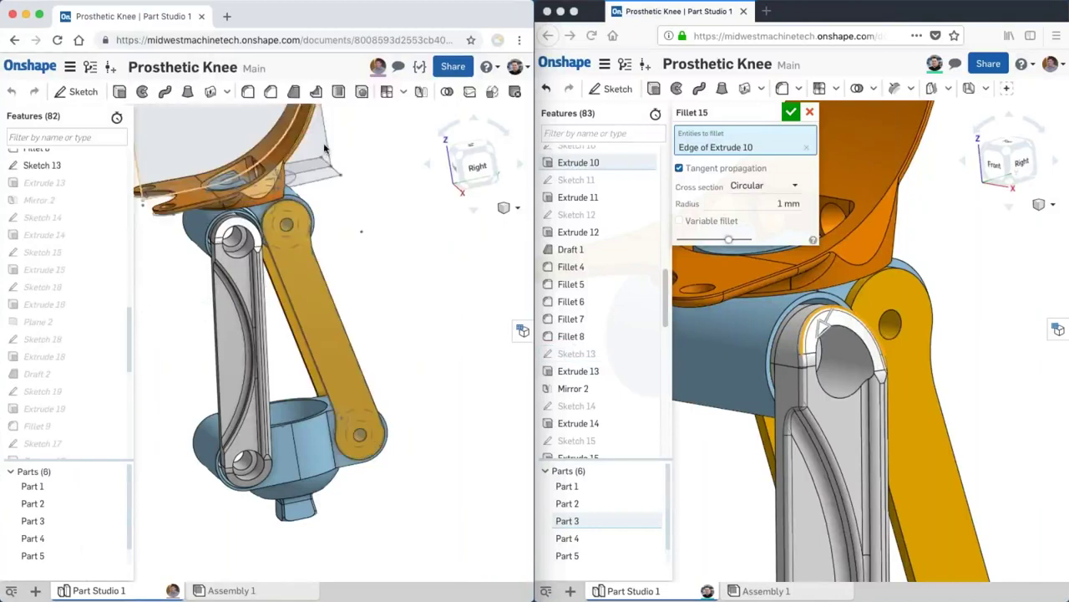
click(812, 114)
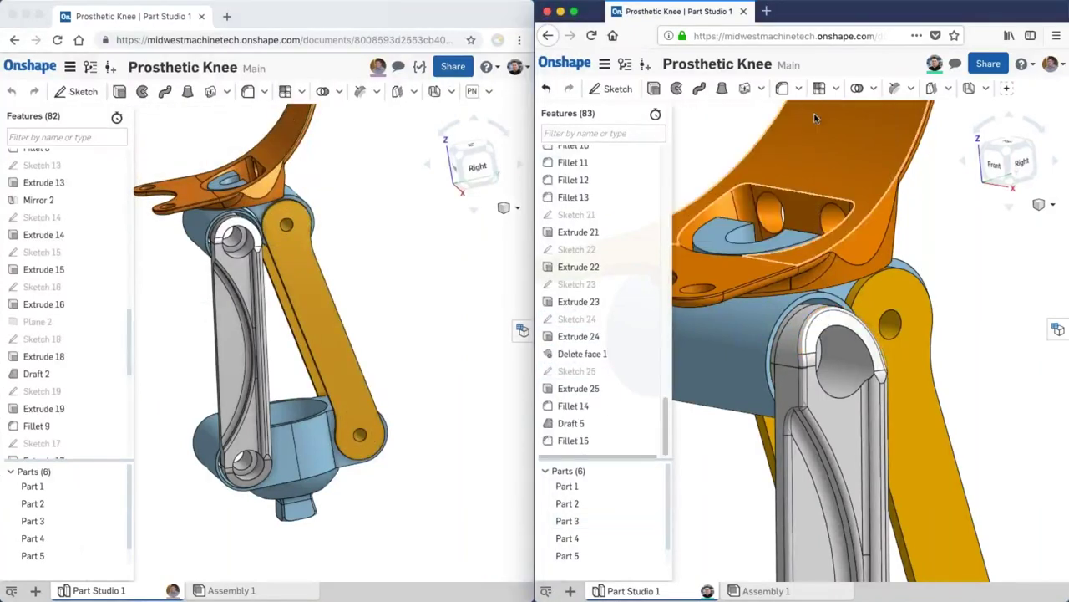
click(420, 309)
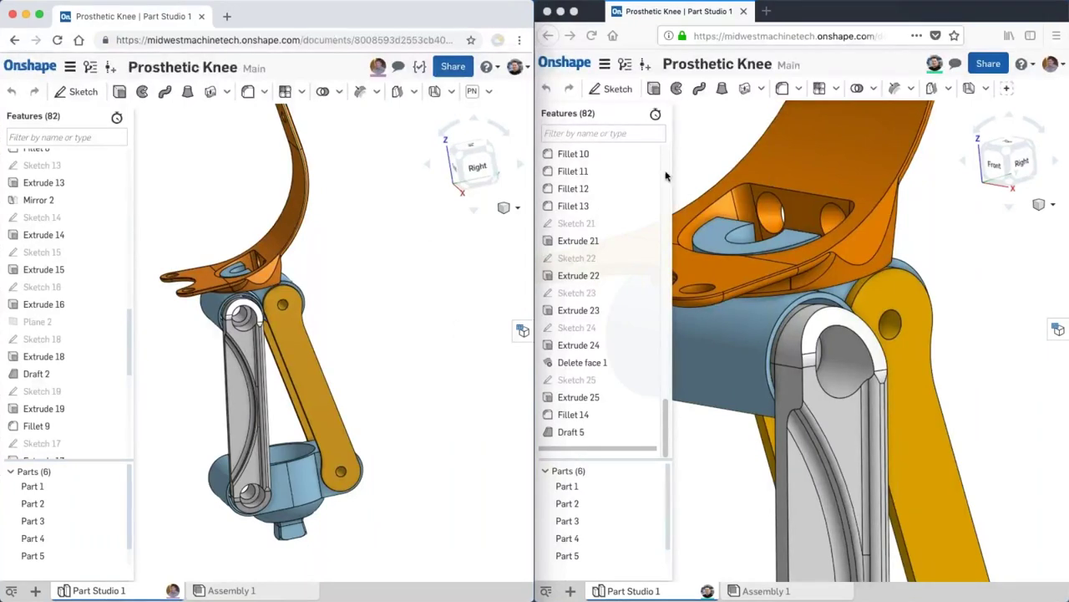
Create a version of Main named 'Assembled Arm' in Versions and history.
click(624, 65)
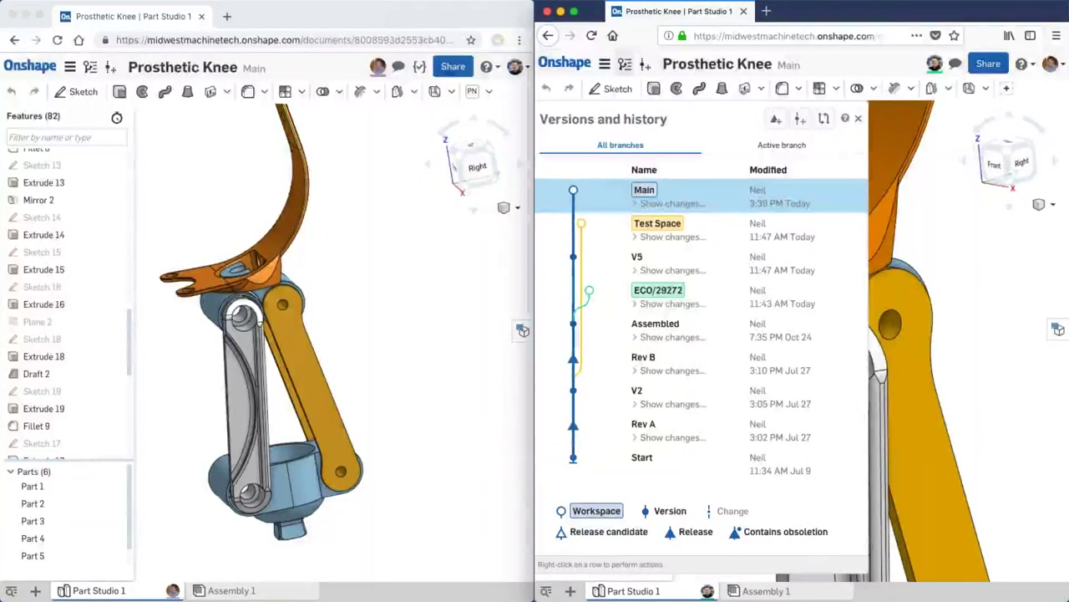
click(798, 120)
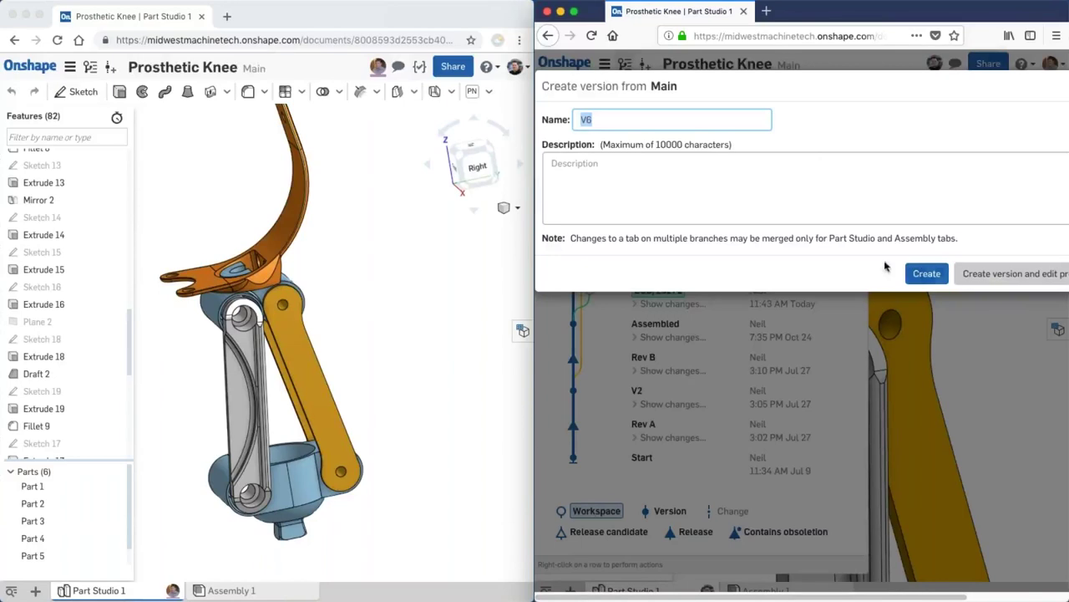
text(A)
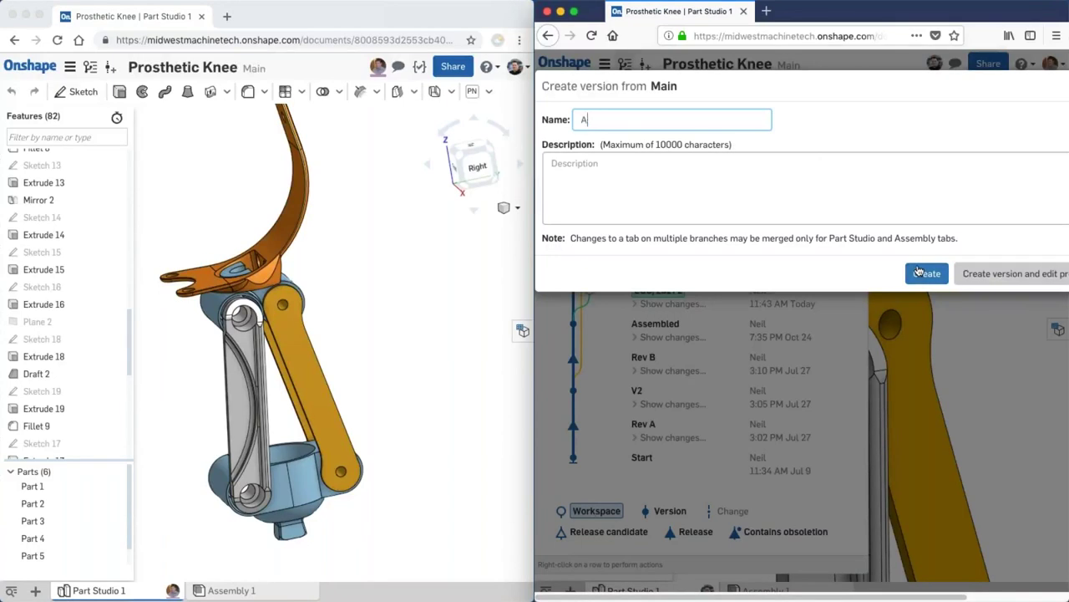
text(ssembled Arm)
click(943, 276)
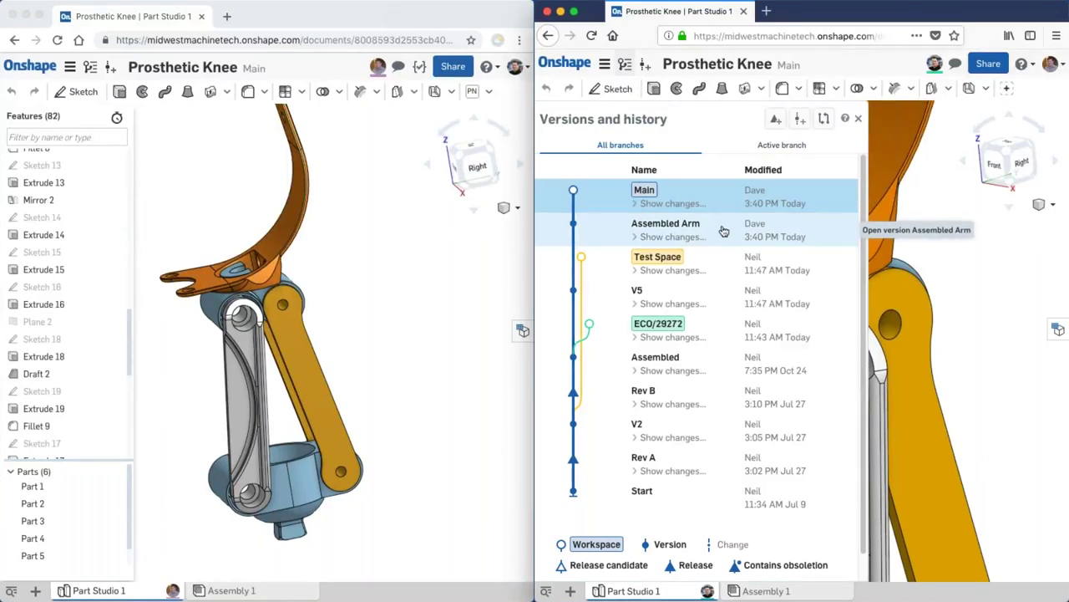
Branch a workspace named 'ECO/382626' from the Assembled Arm version.
right_click(724, 231)
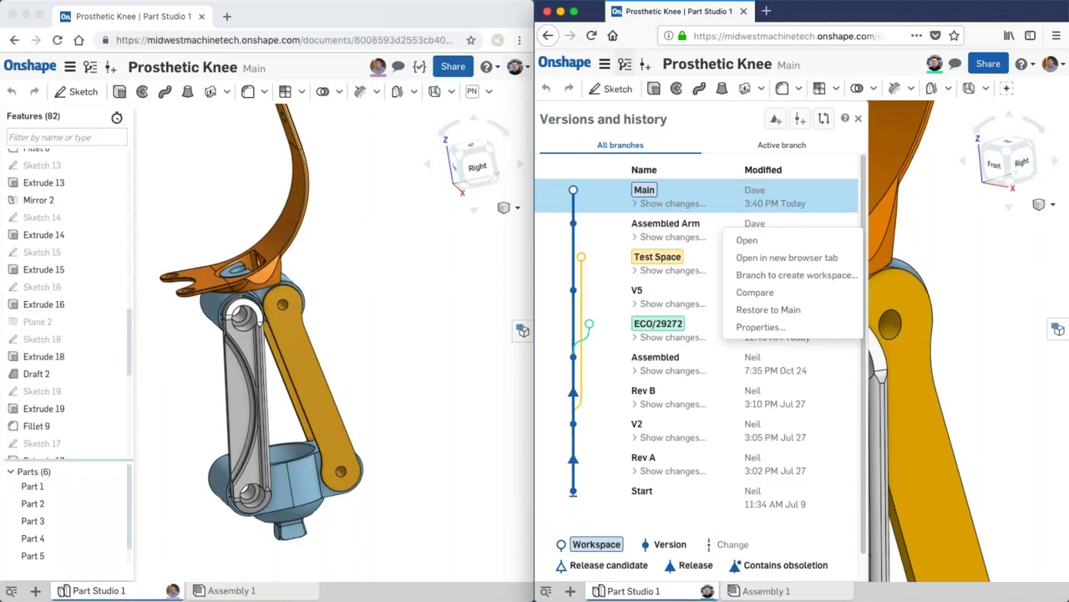
click(819, 276)
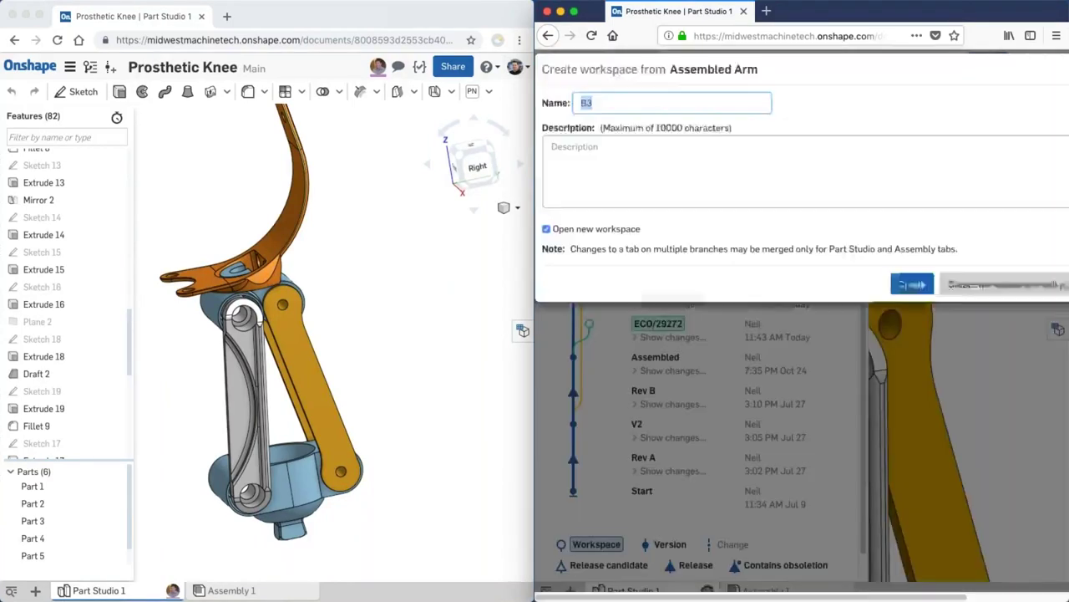
text(ECO/382626)
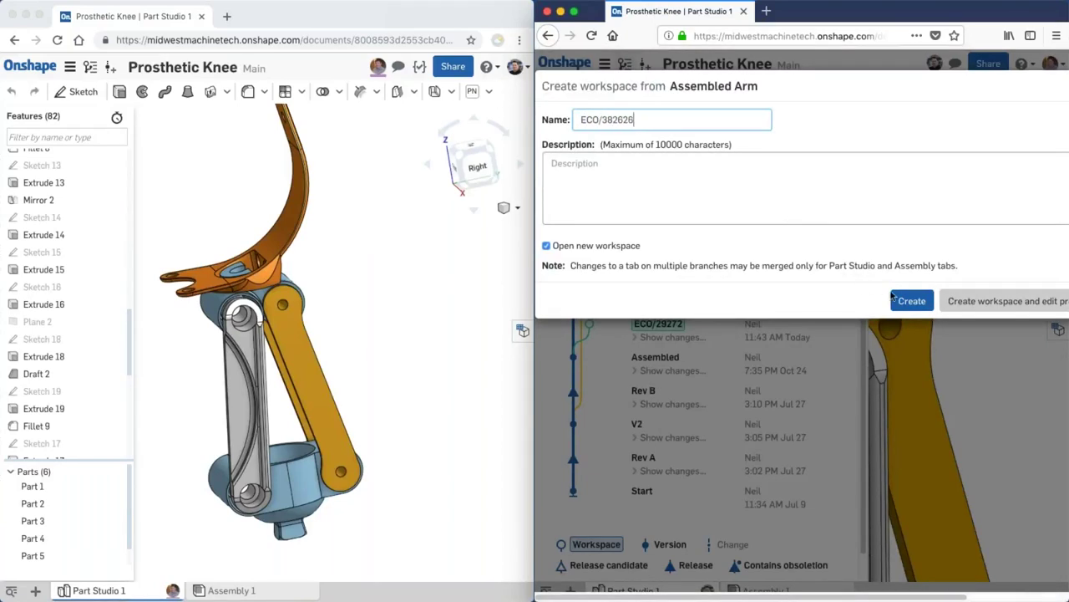
click(618, 177)
click(911, 301)
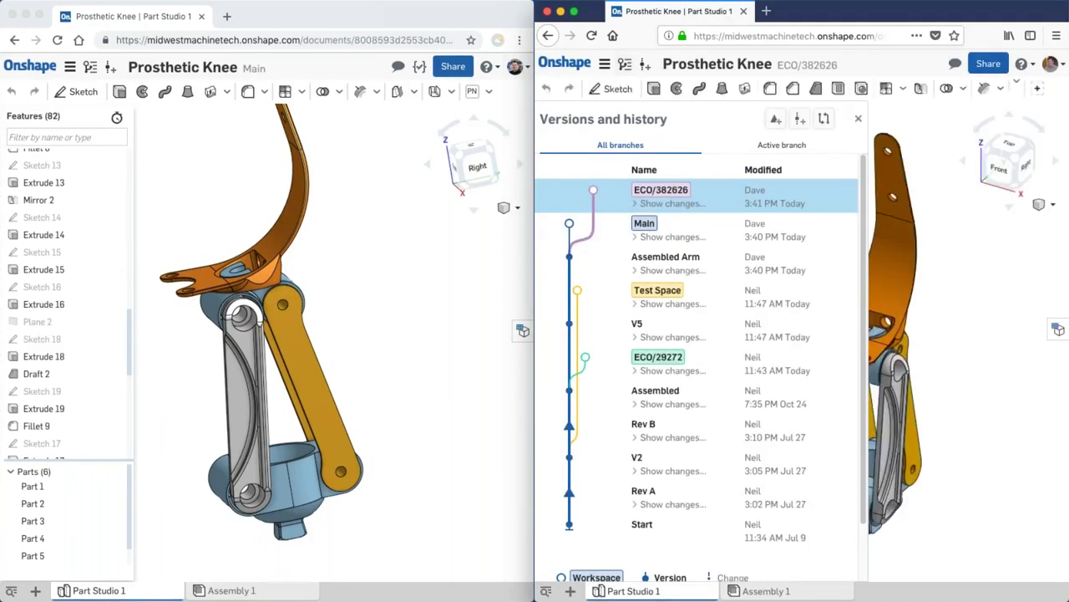
Close the history panel, switch to the Right view and edit the orange link's Sketch 13.
click(858, 118)
key(shift+4)
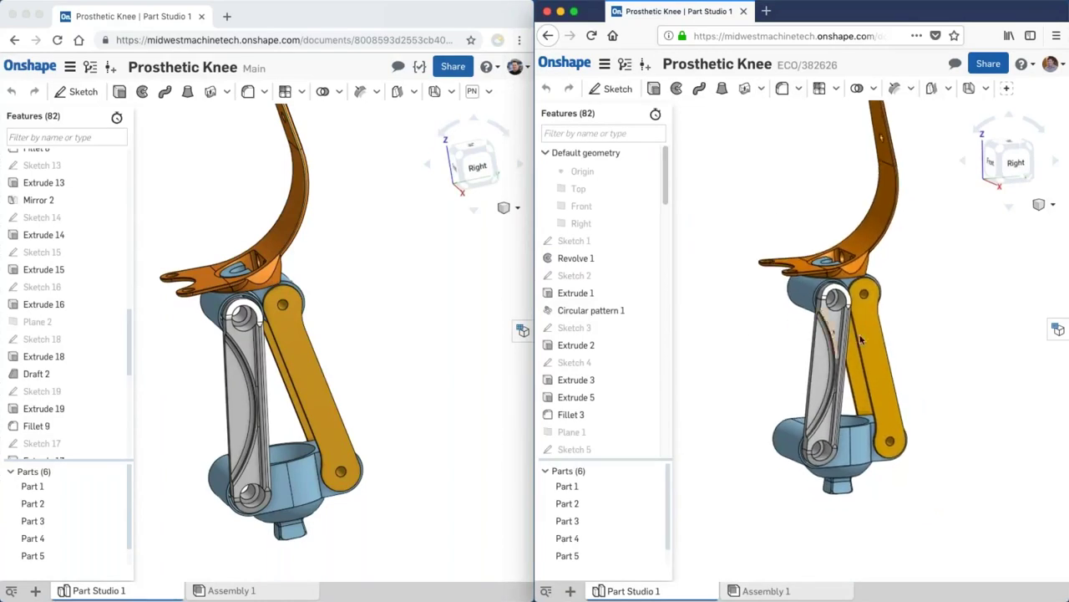
right_click(871, 328)
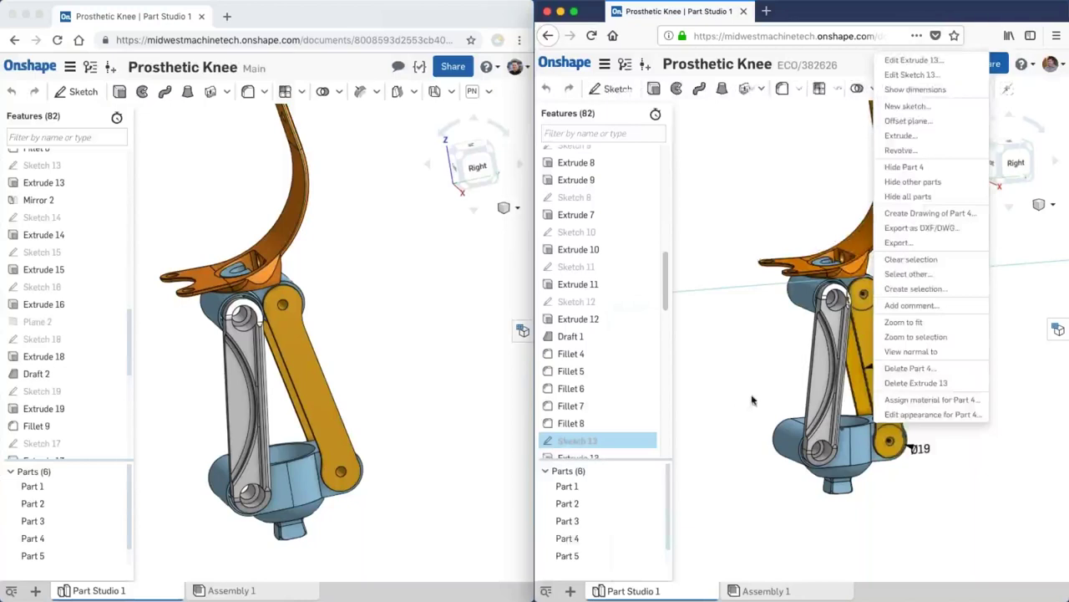
scroll(128, 334, up, 10)
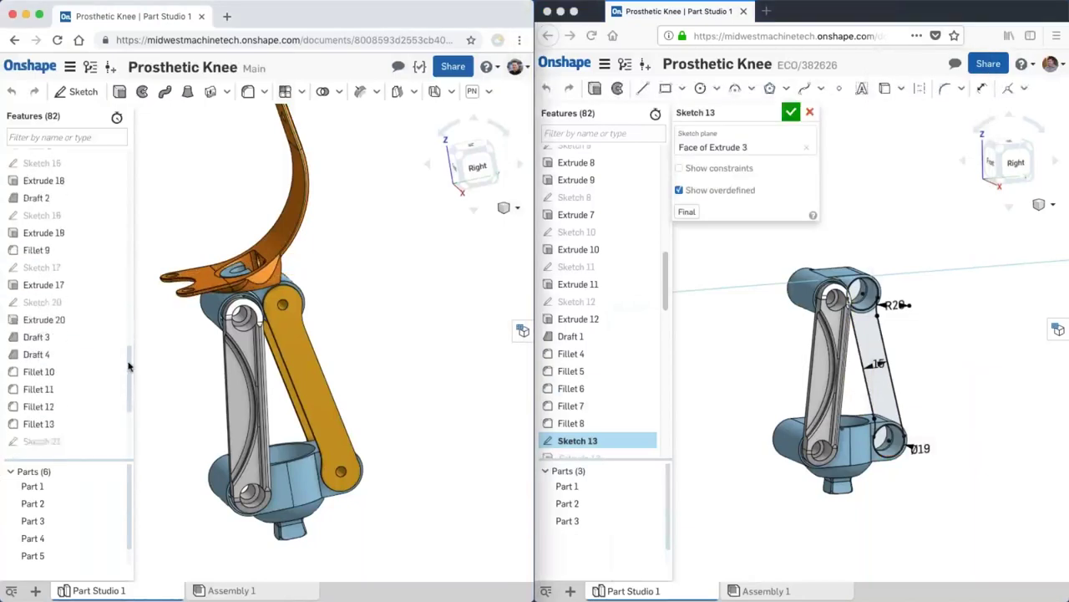
right_drag(718, 418, 798, 409)
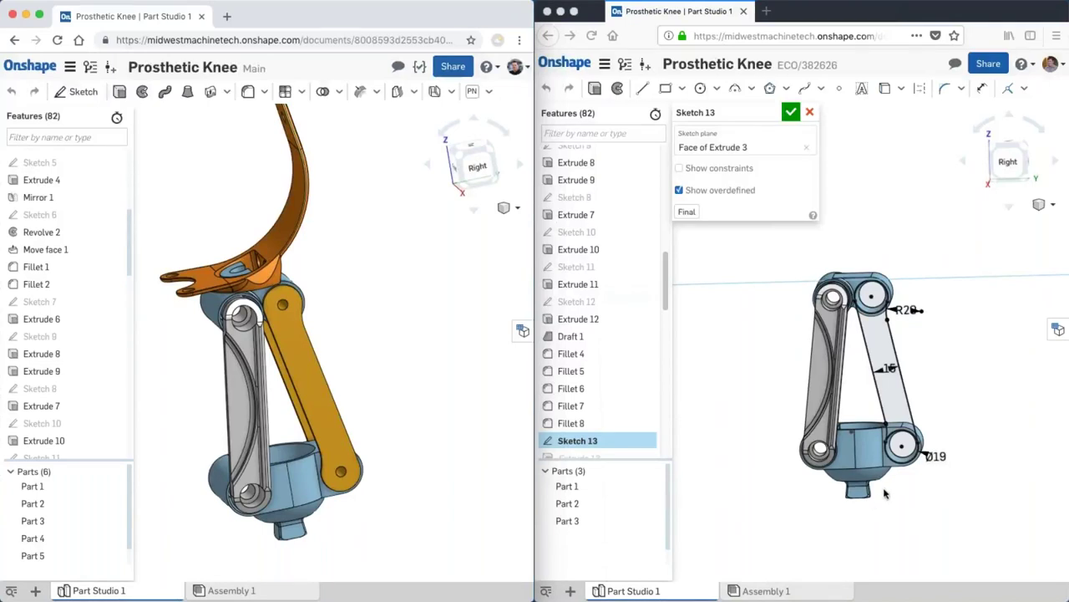
Look normal to Sketch 13 and zoom in on the link.
click(907, 515)
key(n)
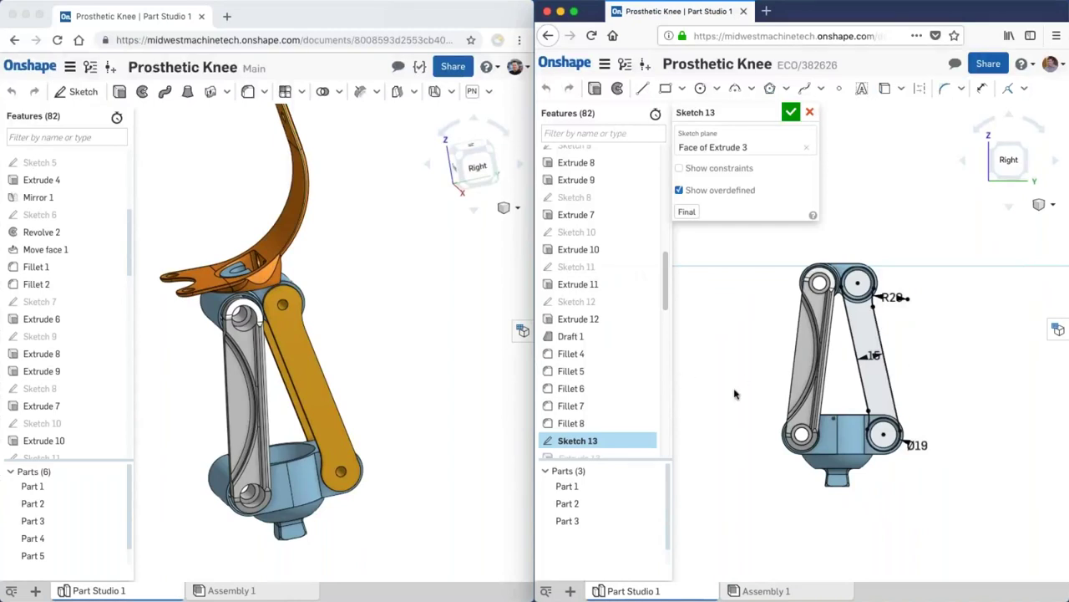
scroll(756, 400, up, 4)
middle_drag(743, 412, 733, 432)
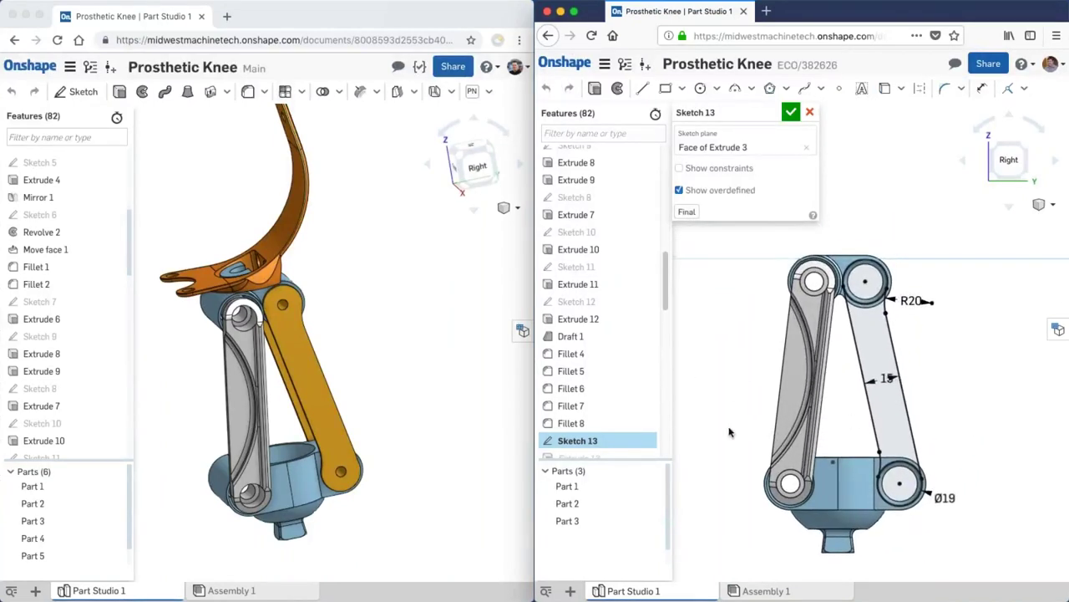
Change the link width dimension from 15 to 12 and delete the edge's tangent constraint.
double_click(887, 378)
text(12)
key(Return)
scroll(840, 451, up, 3)
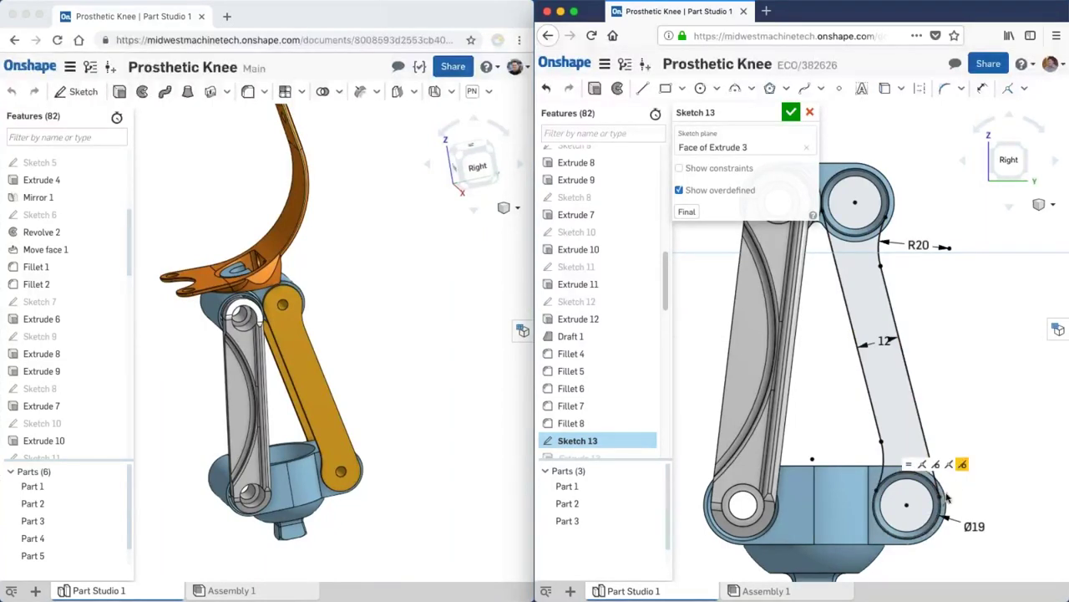
key(Delete)
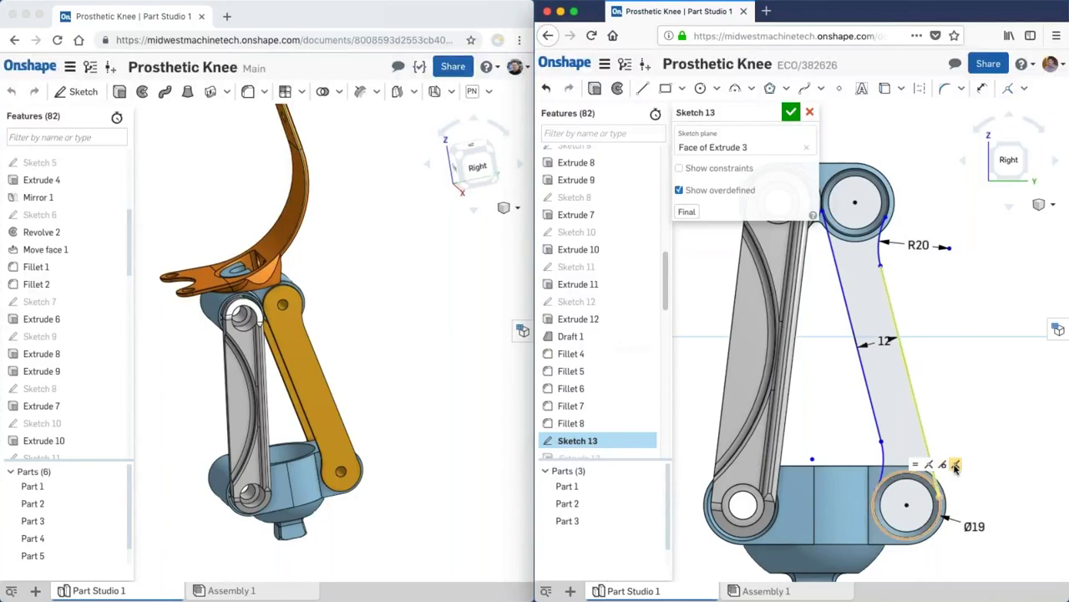
Redraw the right edge as a vertical line coincident and tangent to the Ø19 circle.
mouse_move(956, 468)
mouse_down()
mouse_move(943, 454)
mouse_move(934, 395)
mouse_move(933, 464)
mouse_up()
key(l)
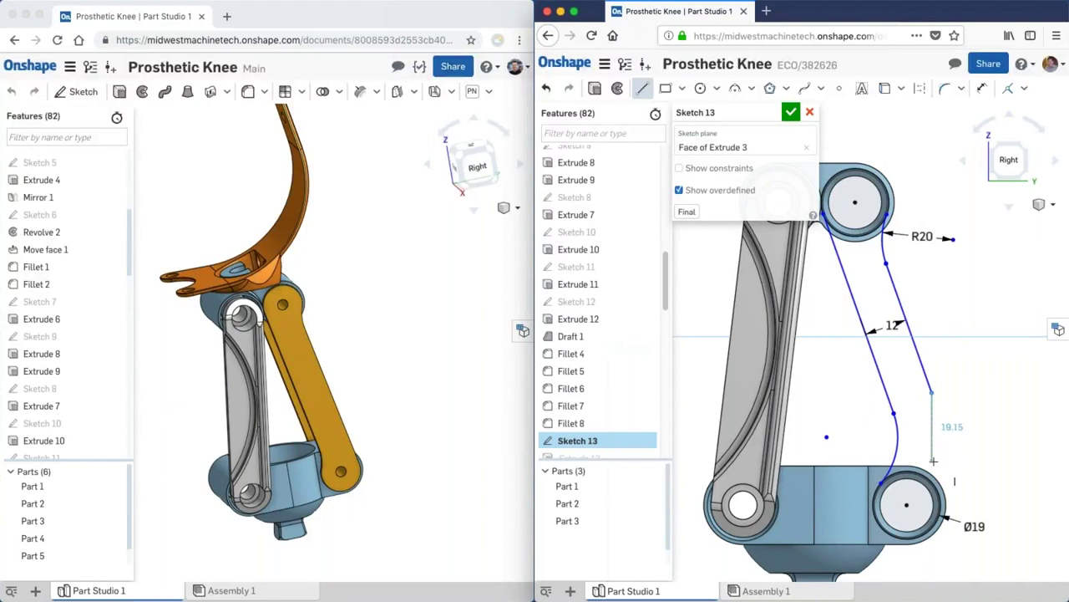
key(Escape)
click(933, 461)
click(947, 501)
key(i)
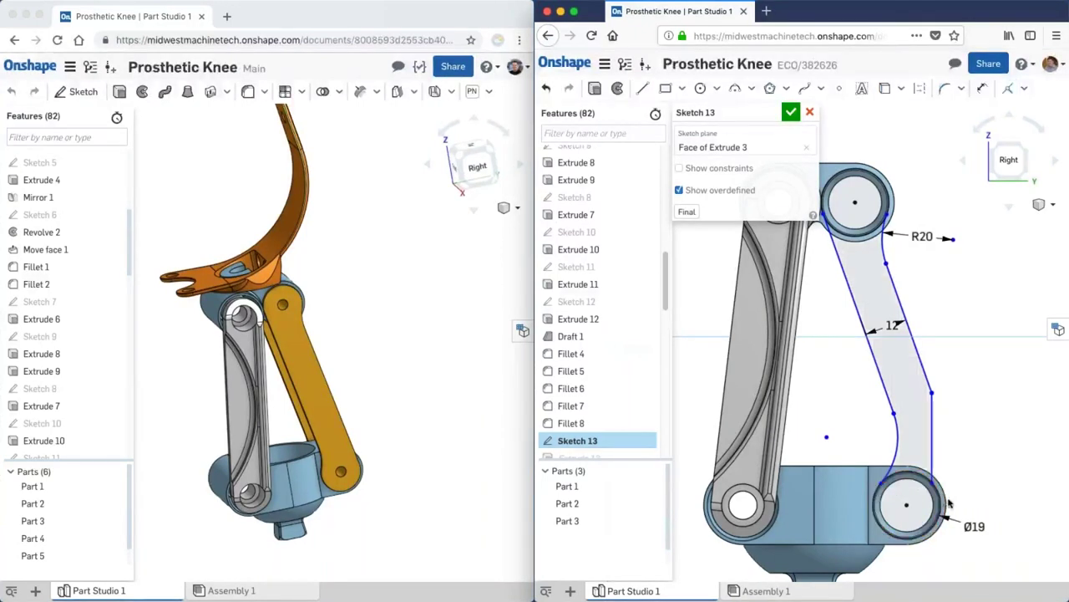
click(934, 456)
key(t)
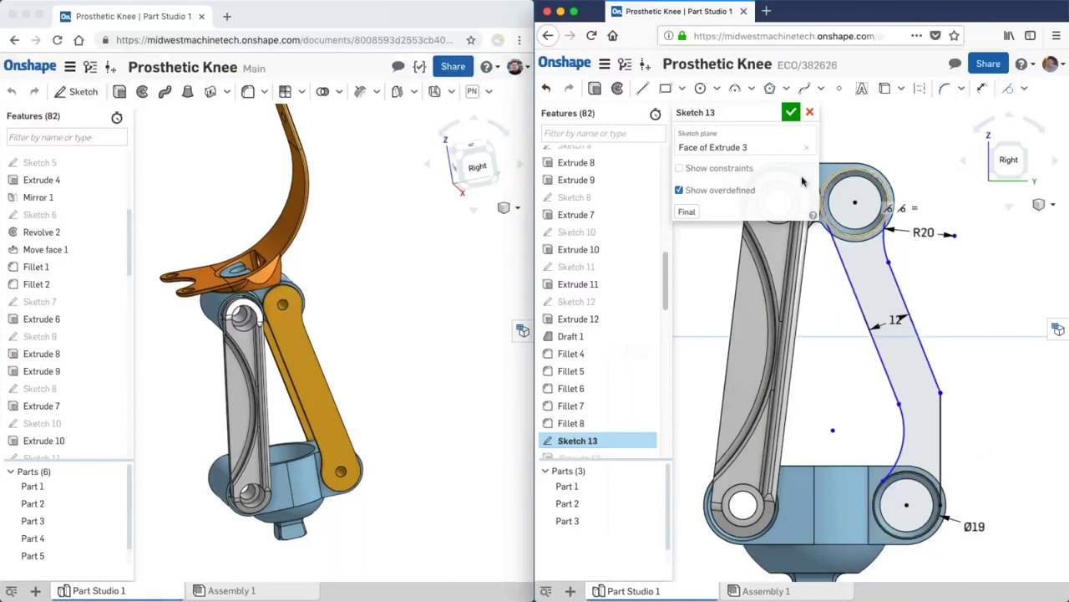
Add a tangent arc with a 68.92 mm radius and accept Sketch 13.
click(945, 87)
click(940, 392)
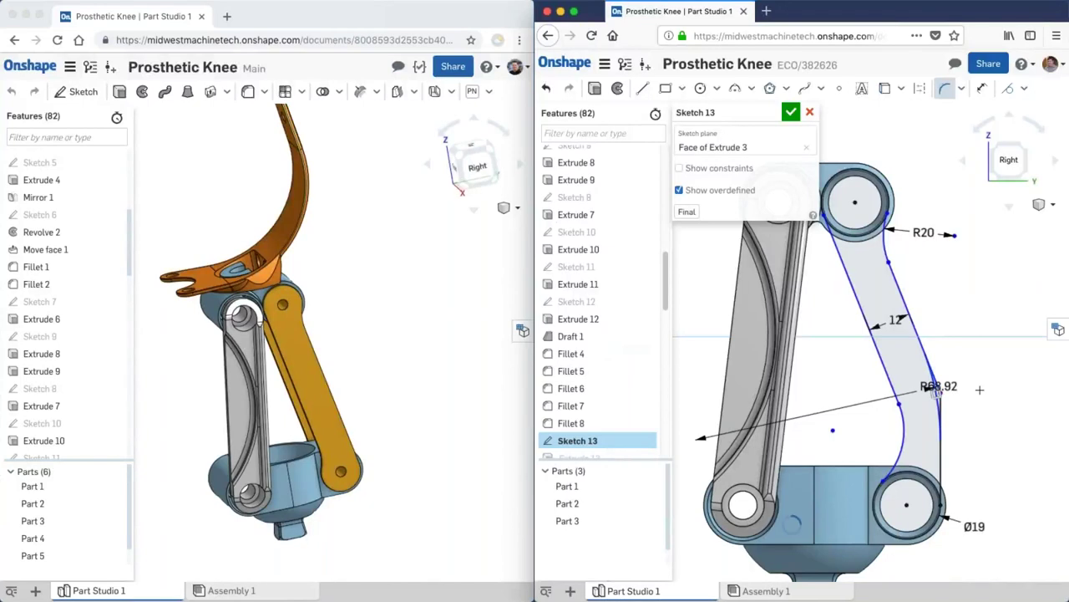
click(969, 391)
key(Return)
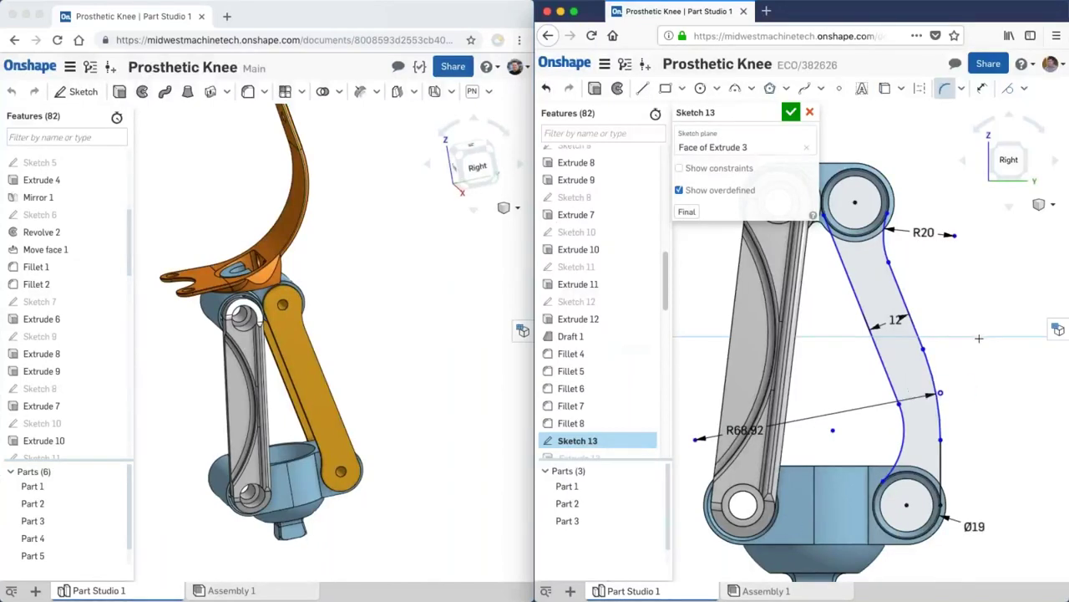
click(790, 111)
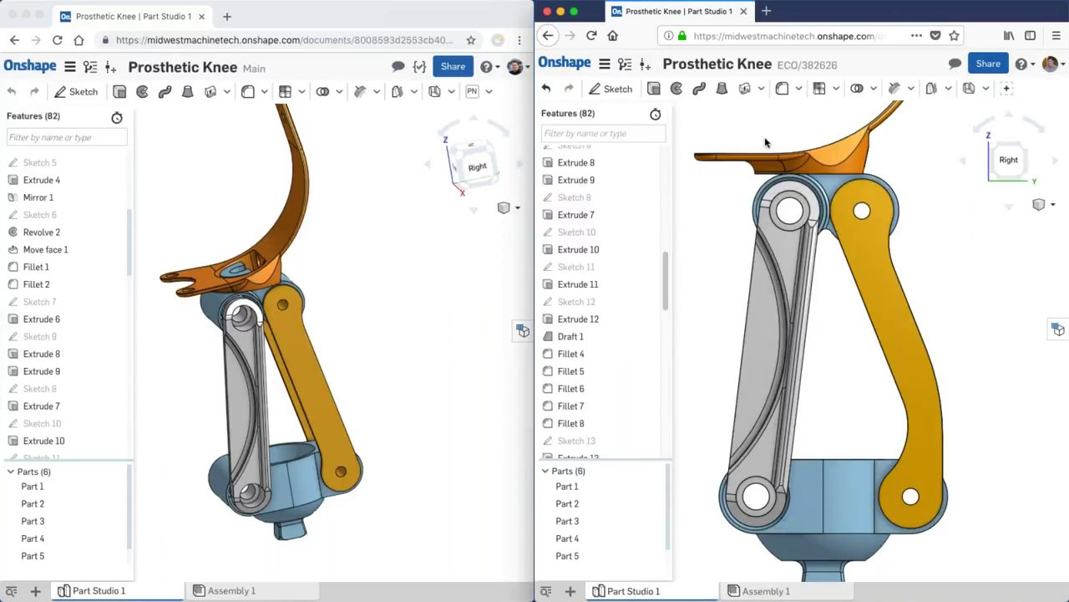
Set the Main window to the Right view and open Versions and history.
click(397, 345)
key(shift+4)
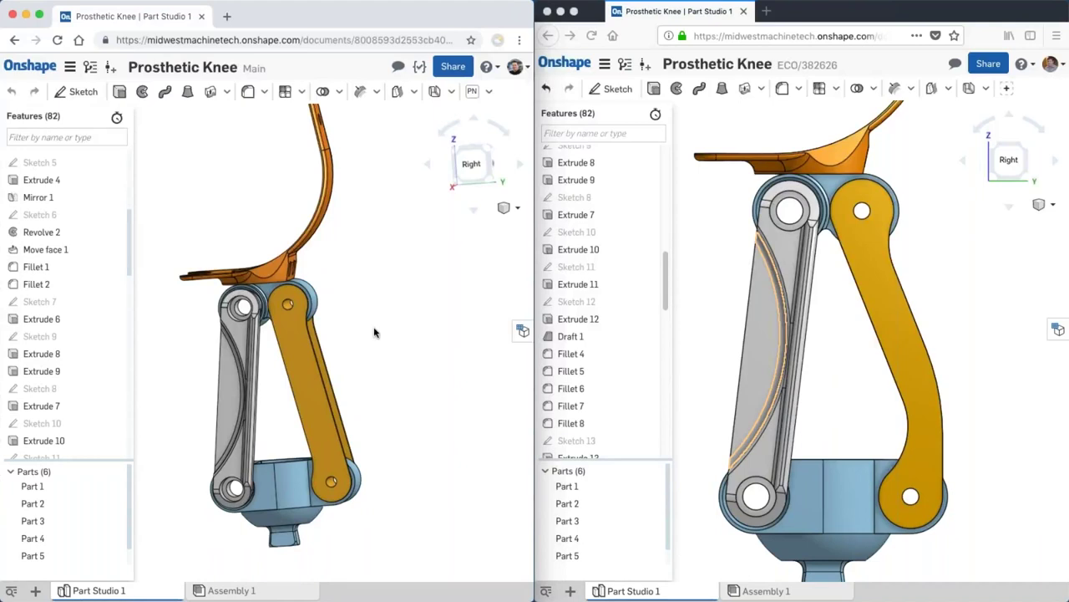
right_drag(372, 347, 378, 349)
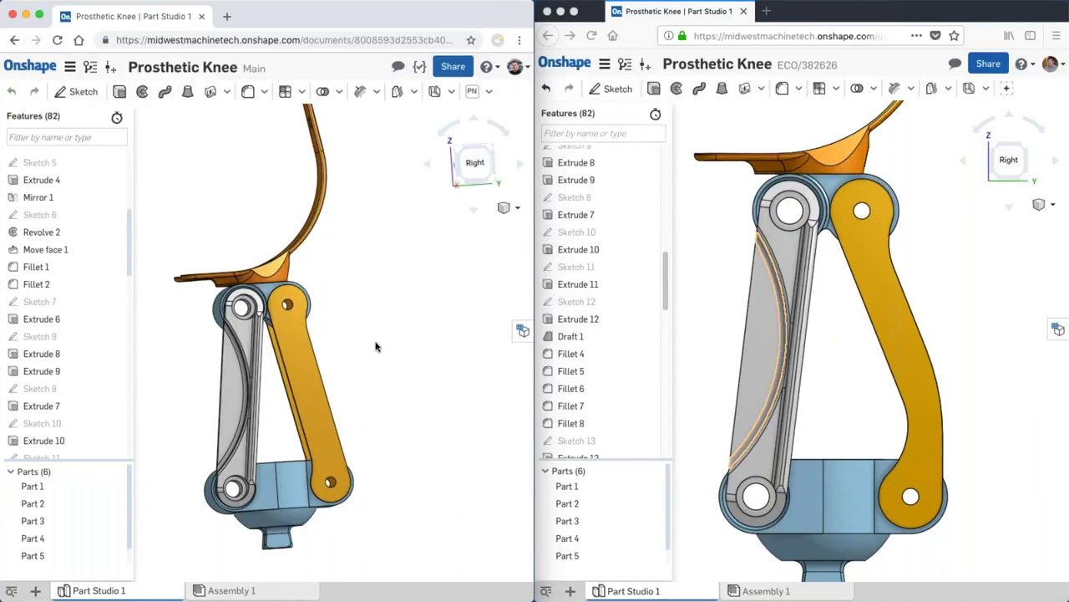
click(91, 67)
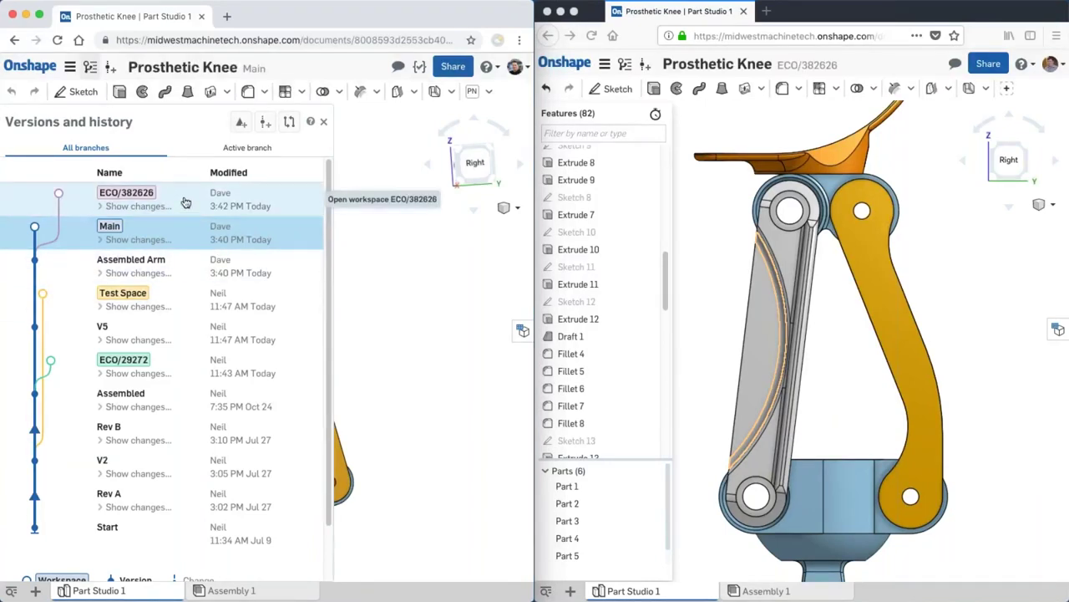
Merge the ECO/382626 branch into the Main workspace and close Versions and history.
right_click(305, 206)
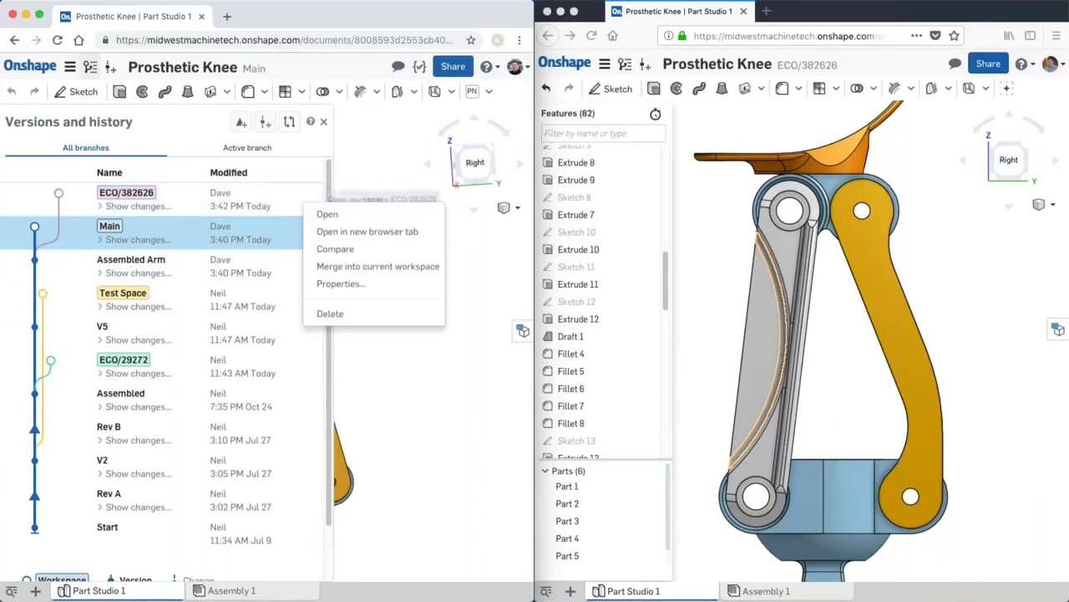
click(318, 269)
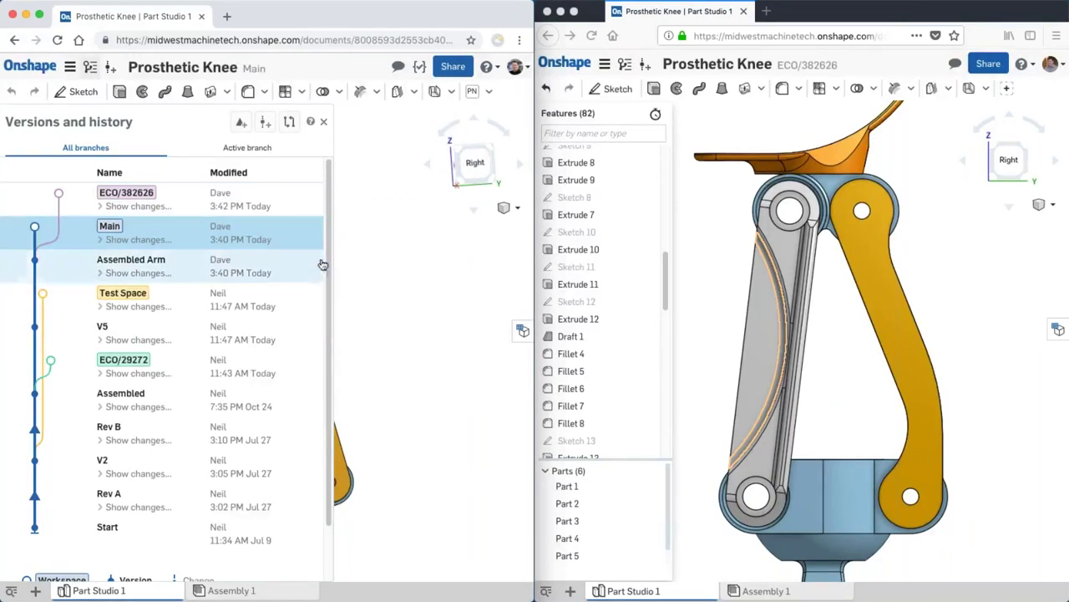
click(323, 122)
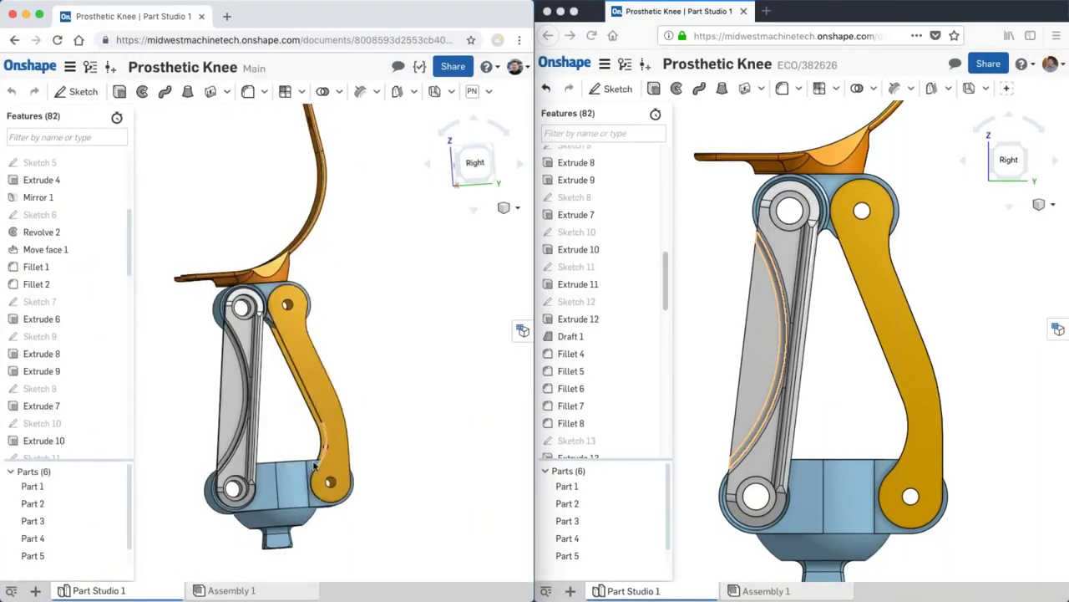
Orbit the merged knee, close the ECO/382626 window and widen Main to full screen.
right_drag(360, 354, 347, 365)
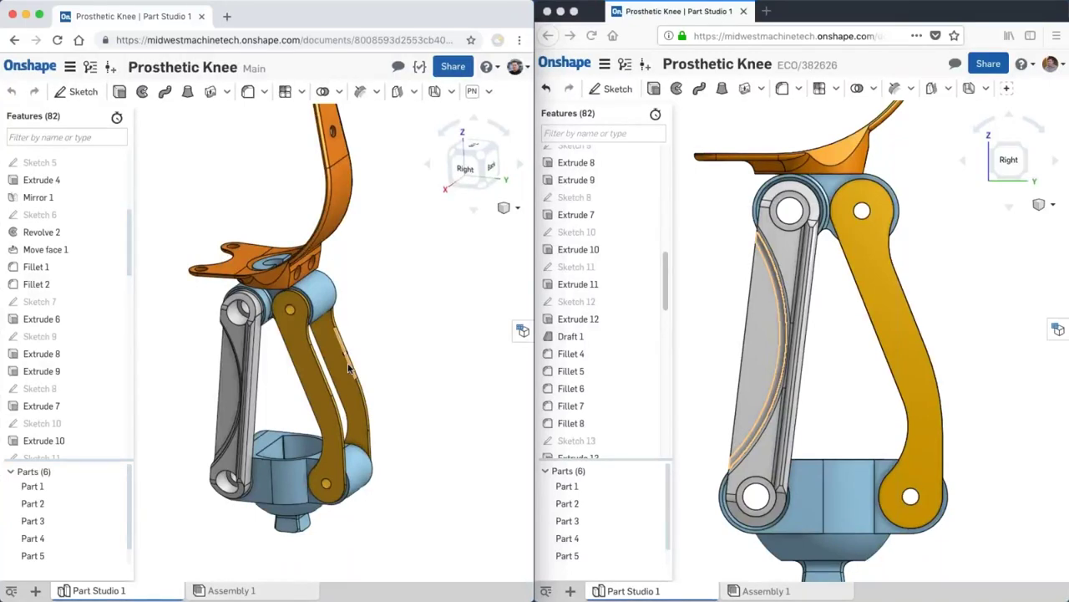
click(743, 12)
drag(536, 169, 1066, 166)
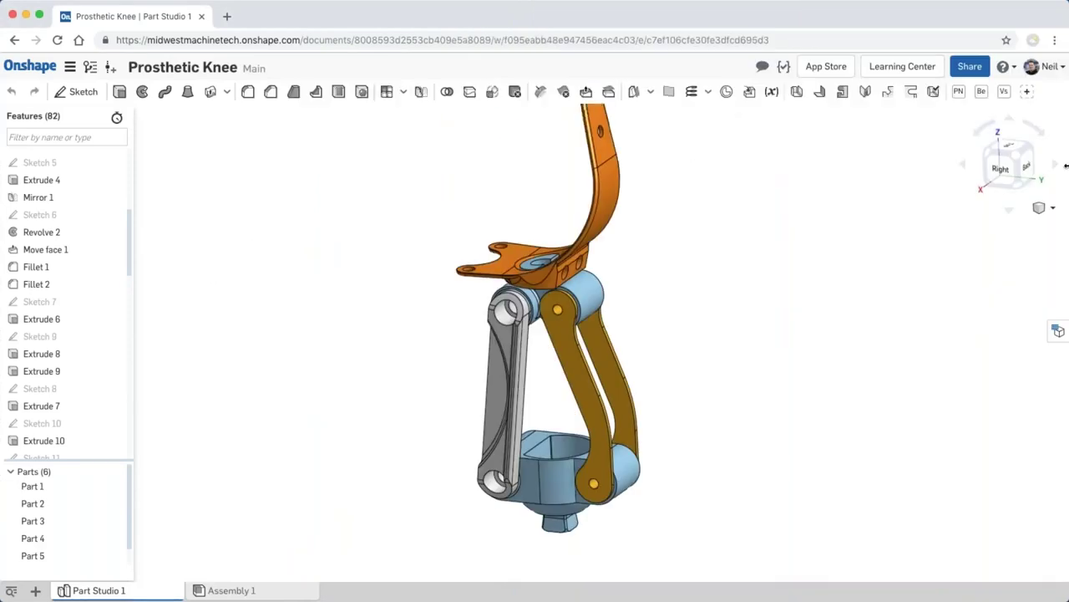
Go to Documents, then open Company settings from the account menu to see the Users list.
click(30, 66)
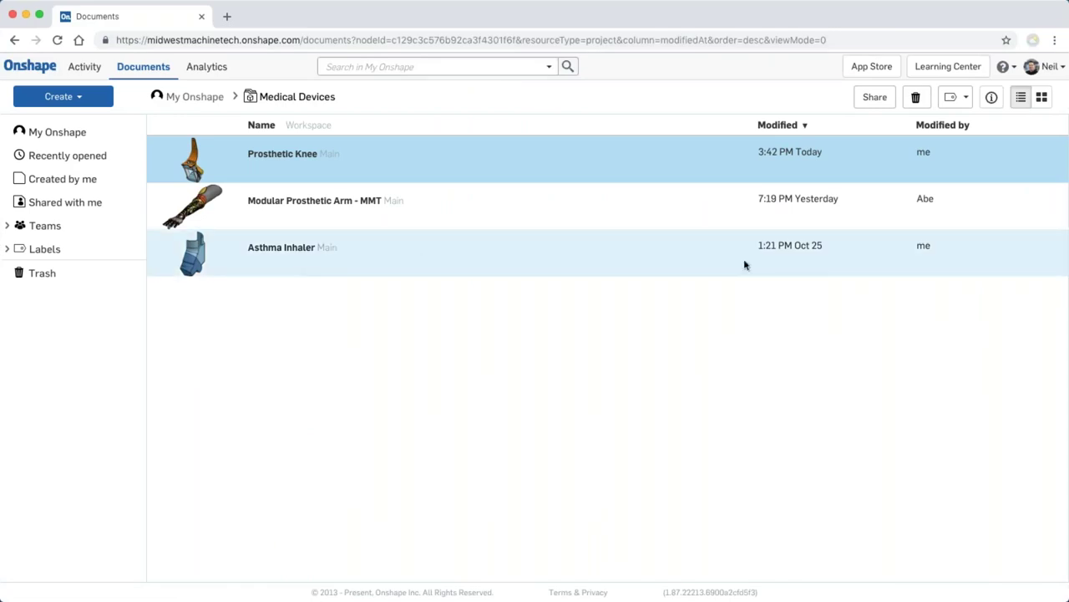
click(1060, 73)
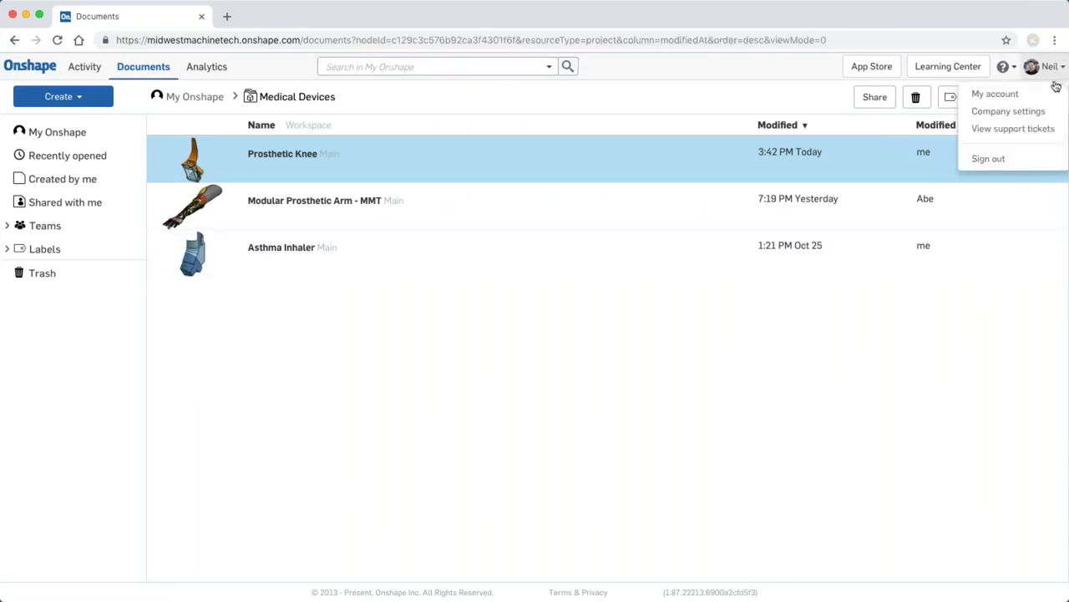
click(1048, 114)
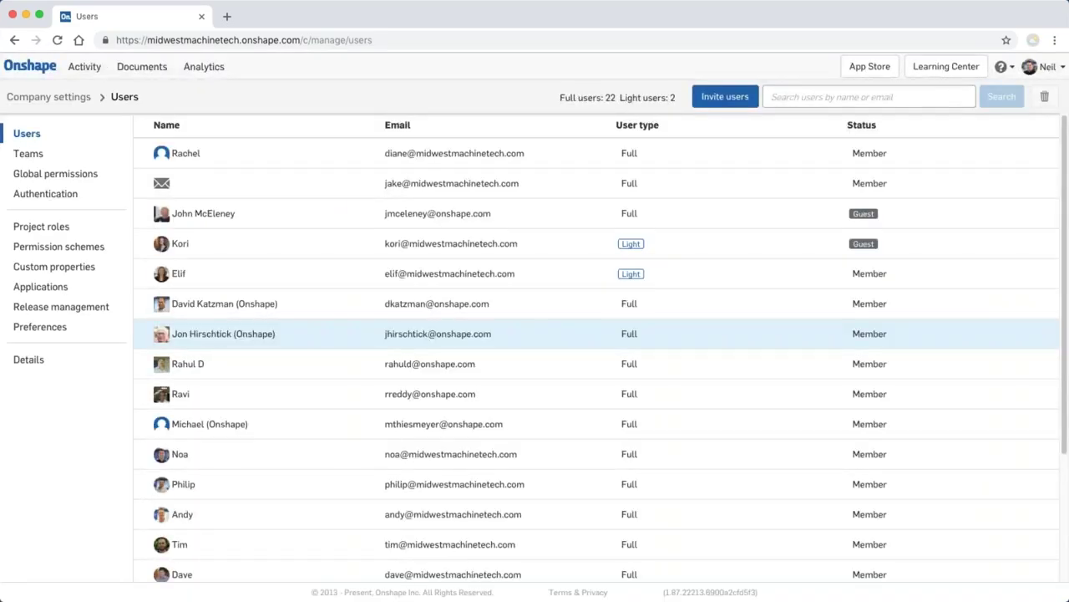
Remove the user listed only by e-mail address, leaving 21 full users.
scroll(649, 363, down, 5)
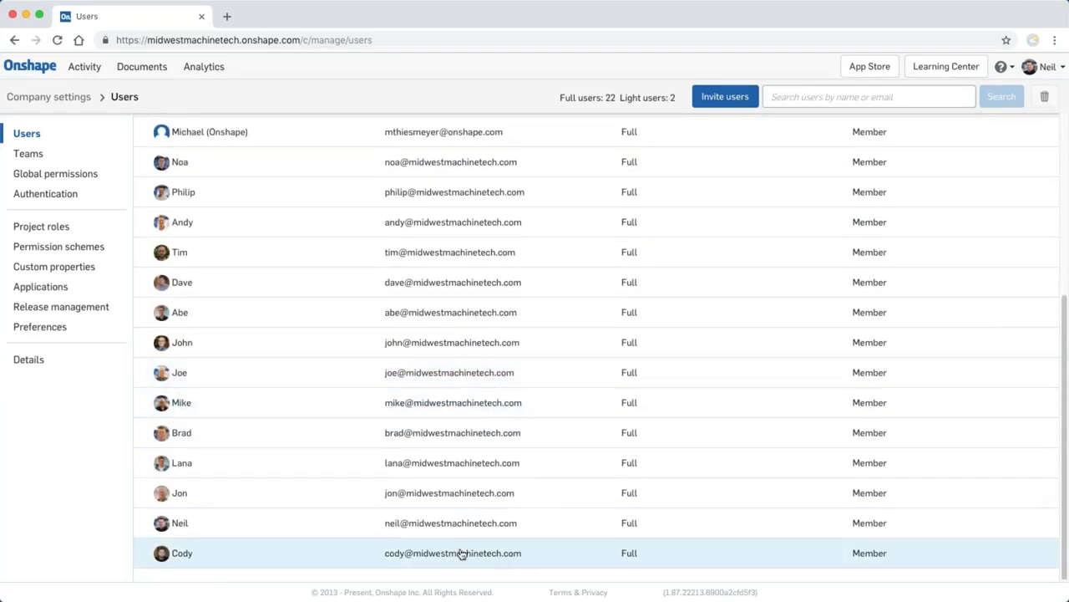
scroll(462, 555, up, 3)
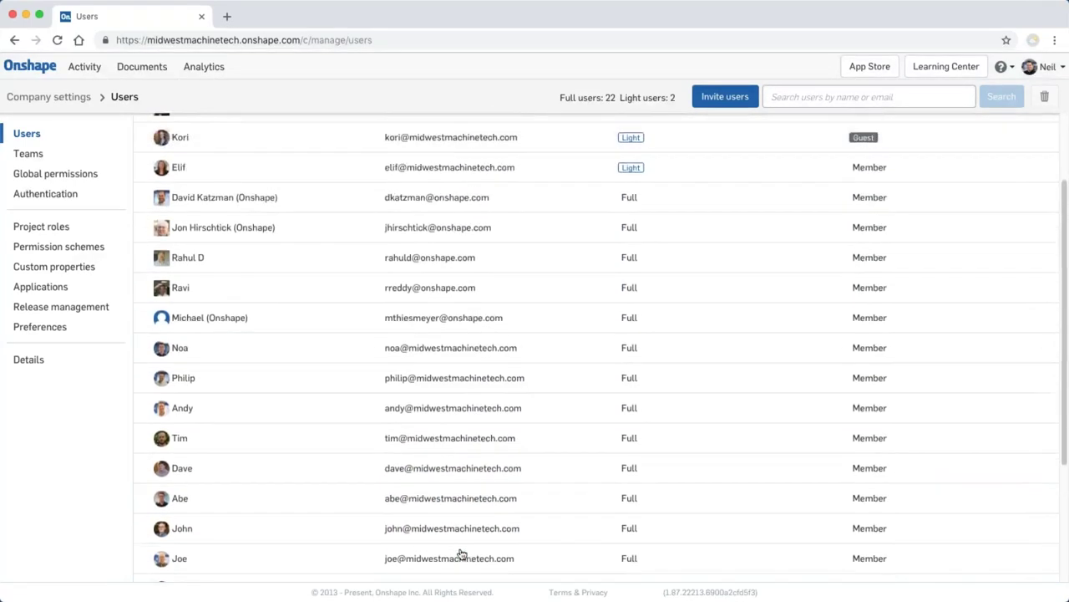
scroll(462, 554, up, 3)
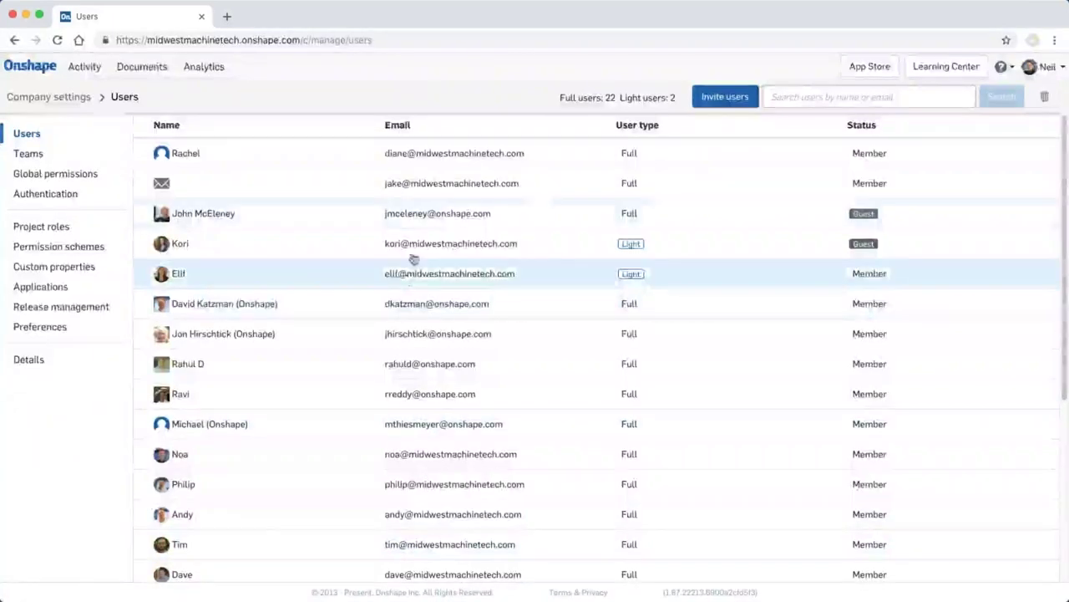
right_click(455, 198)
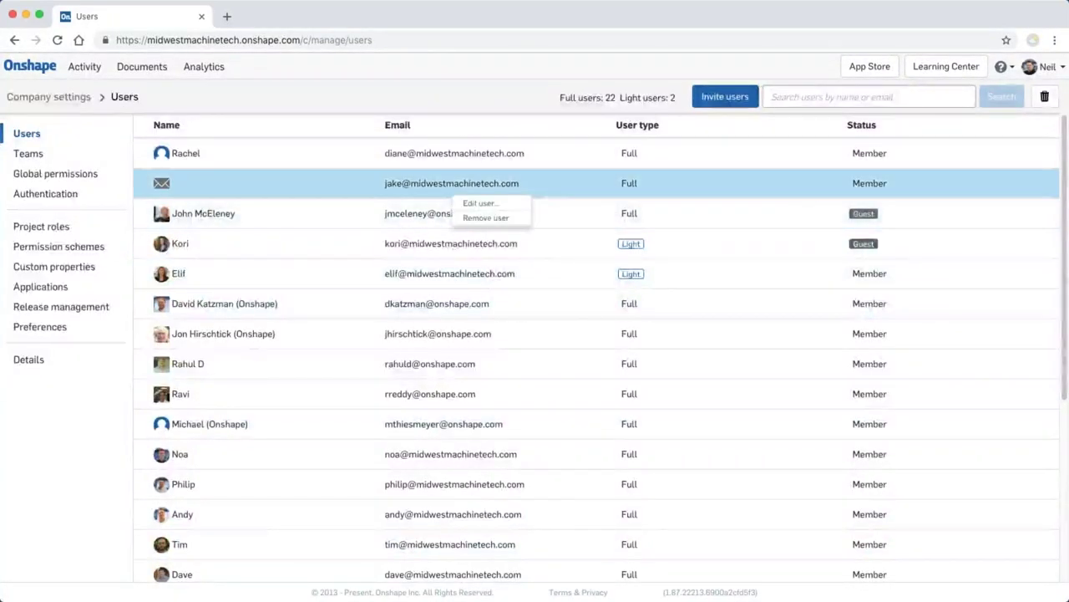
click(475, 218)
click(648, 166)
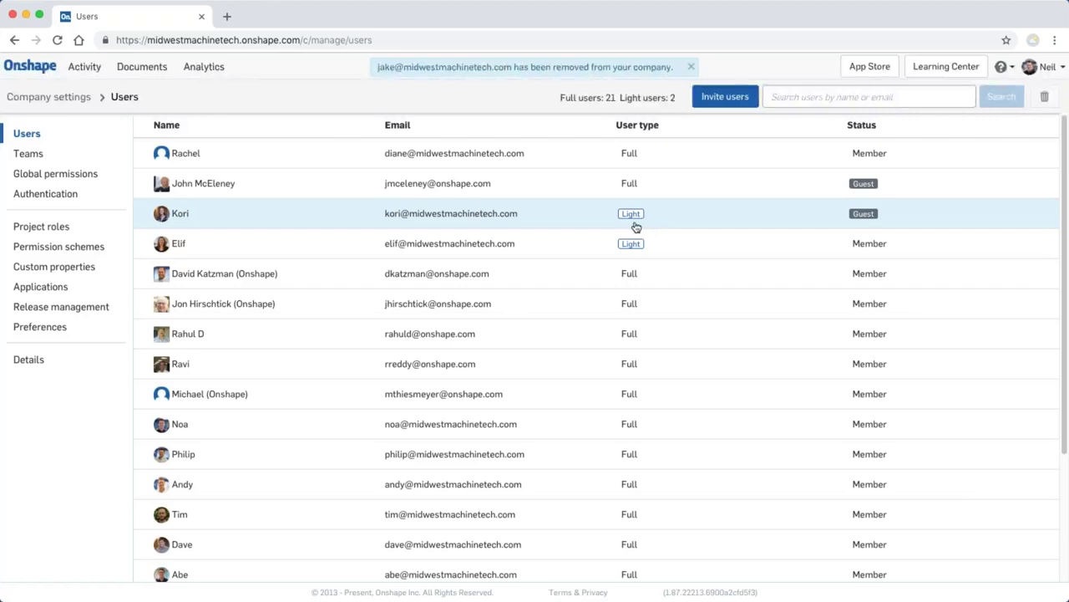
Scroll through the Global permissions table, then move on to Project roles.
click(49, 174)
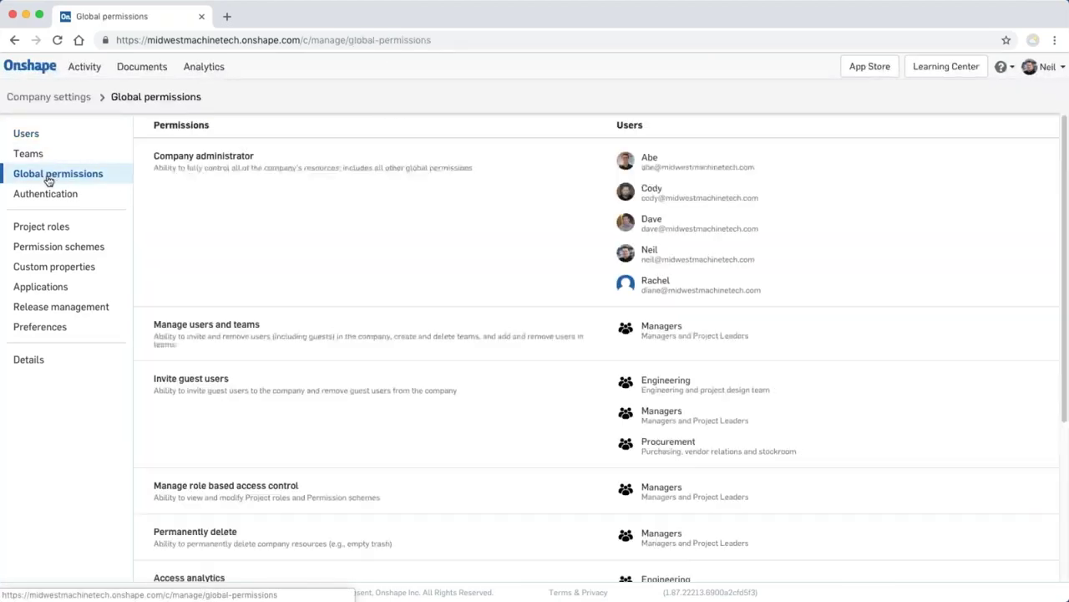
scroll(374, 267, down, 1)
scroll(368, 291, down, 2)
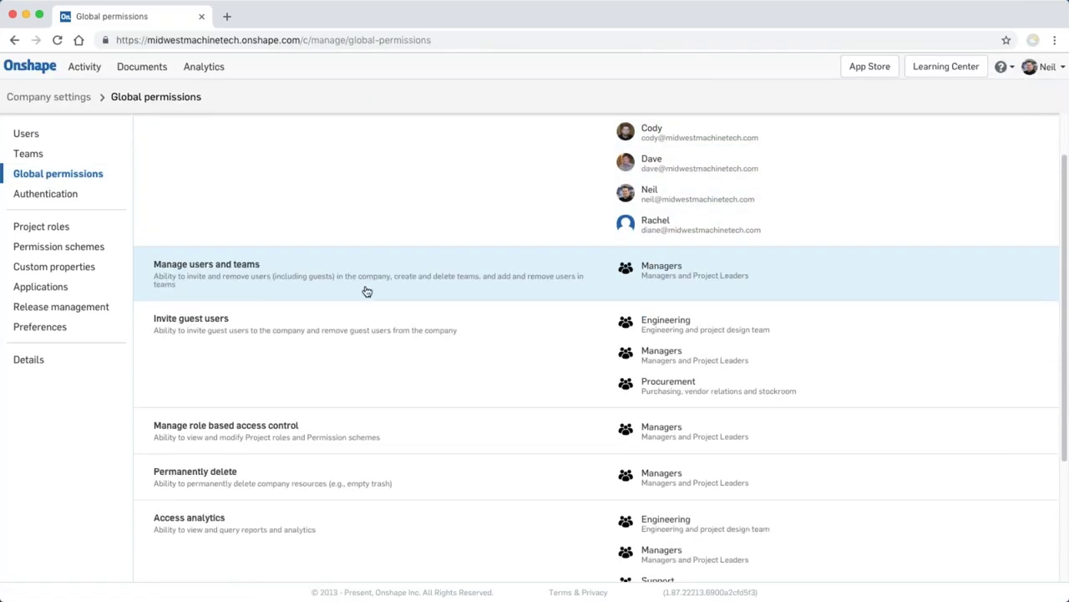
scroll(366, 292, down, 1)
scroll(276, 294, down, 1)
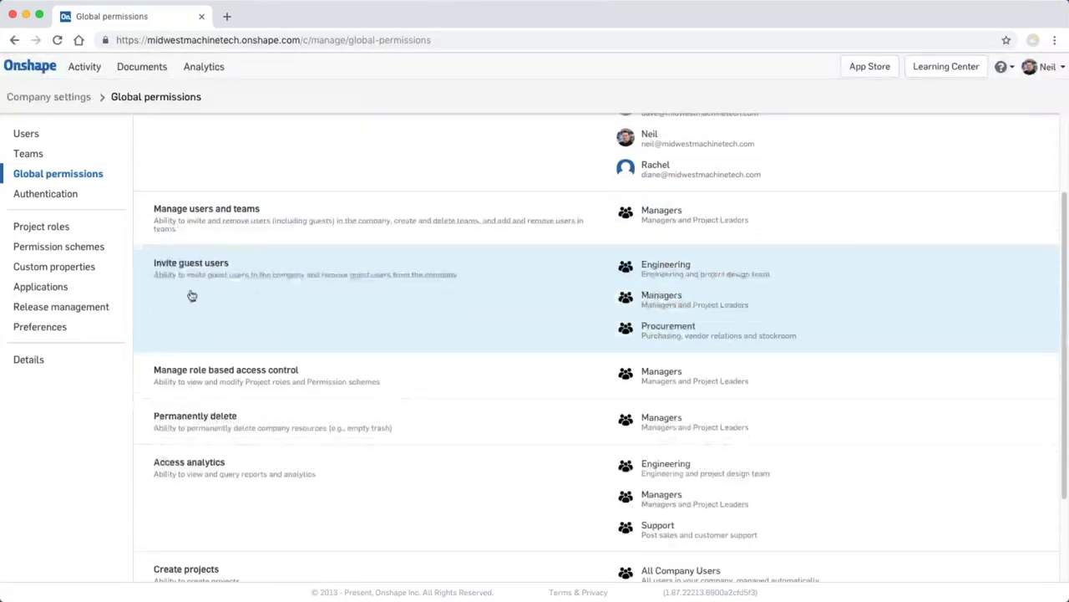
scroll(318, 423, down, 2)
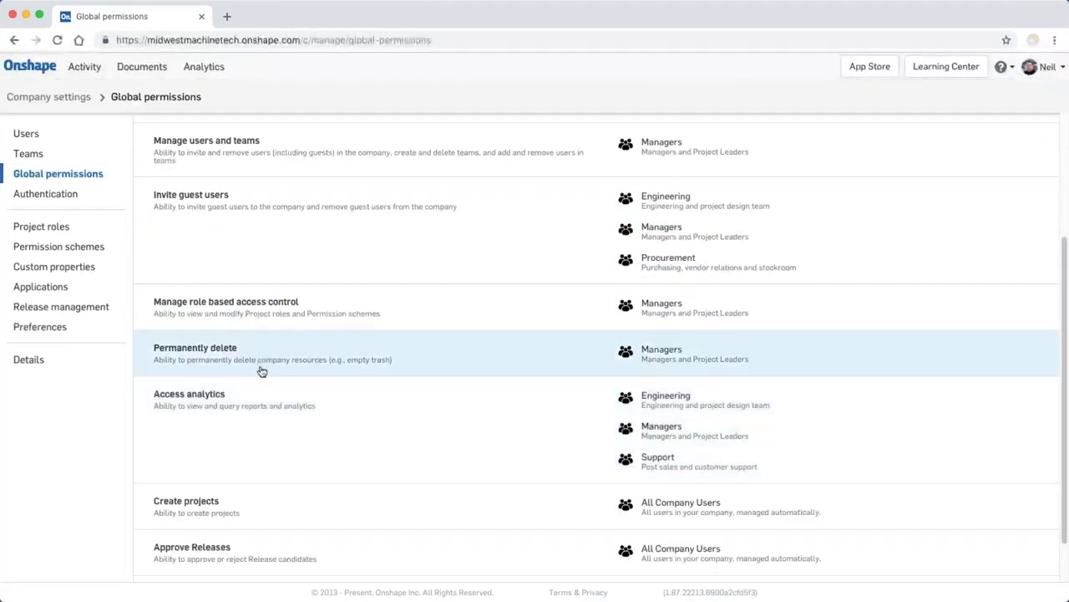
scroll(261, 364, down, 3)
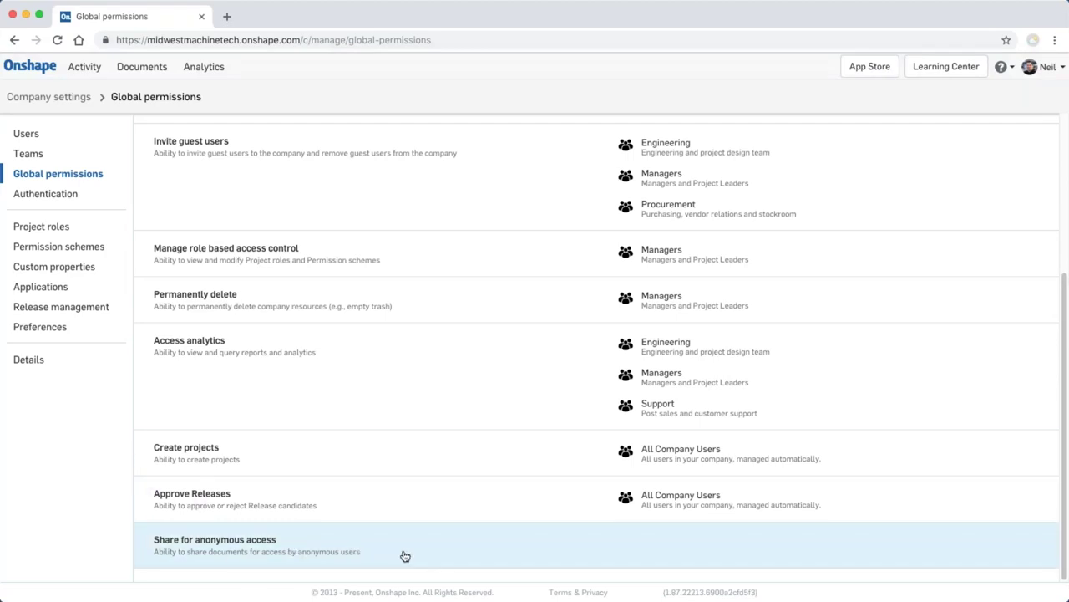
click(61, 232)
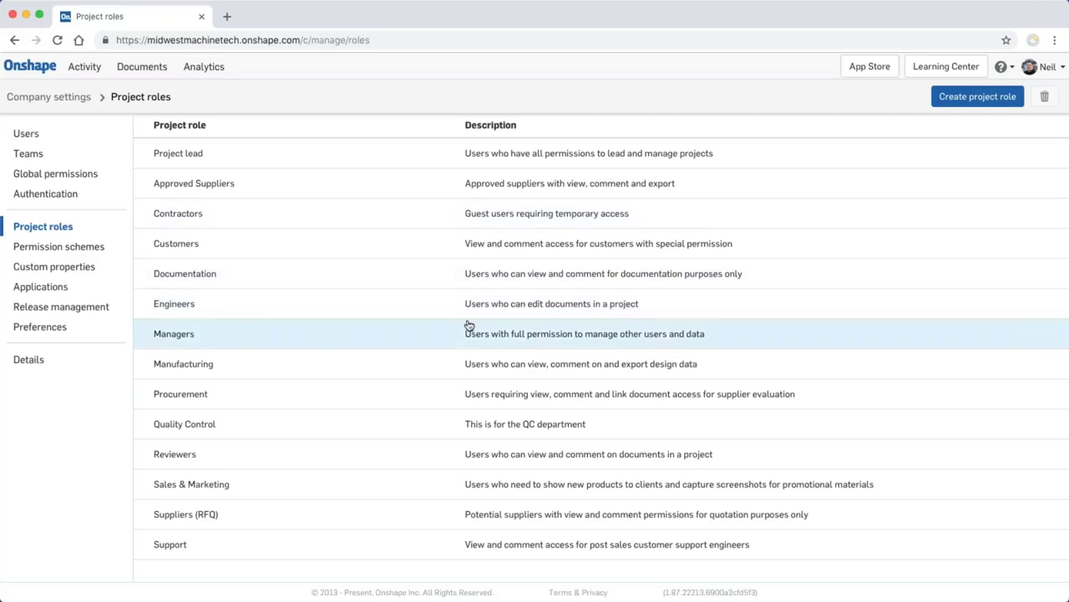
Scroll through the Permission schemes, then go to the Analytics dashboards list.
click(87, 247)
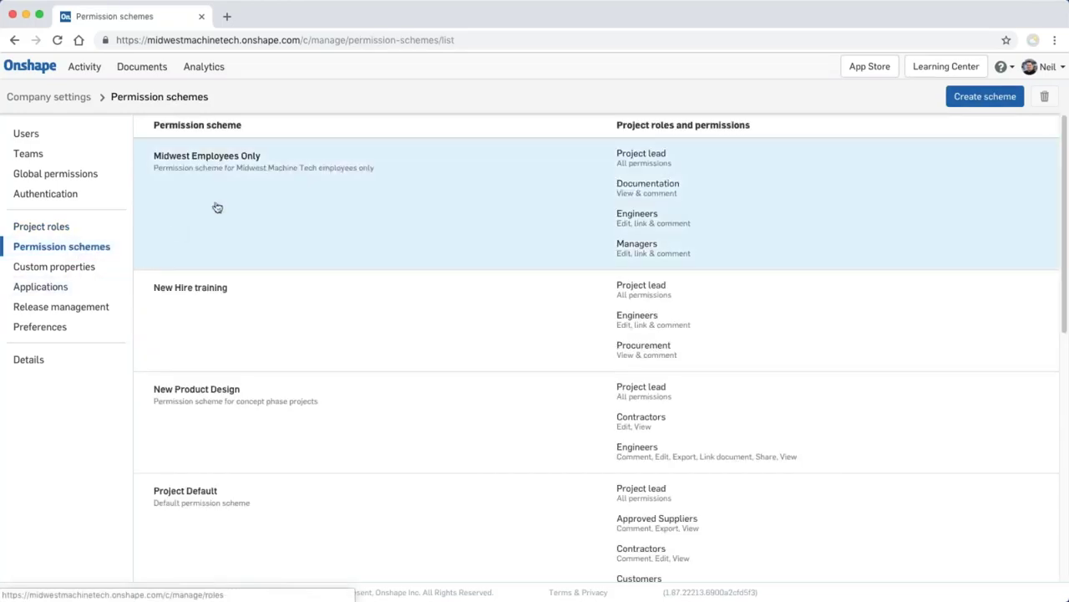
scroll(248, 301, down, 3)
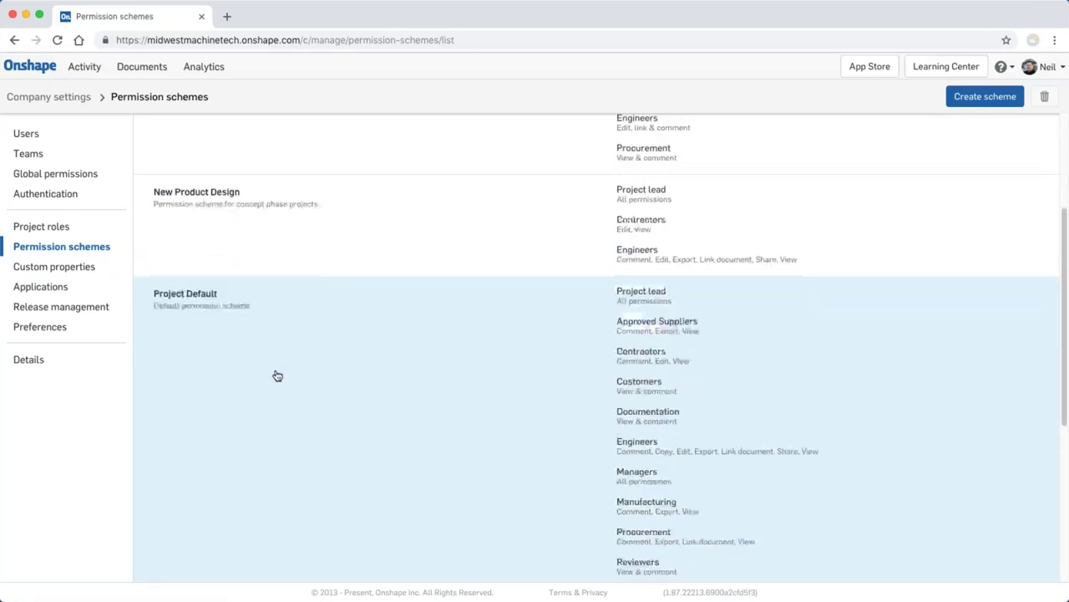
scroll(277, 376, down, 5)
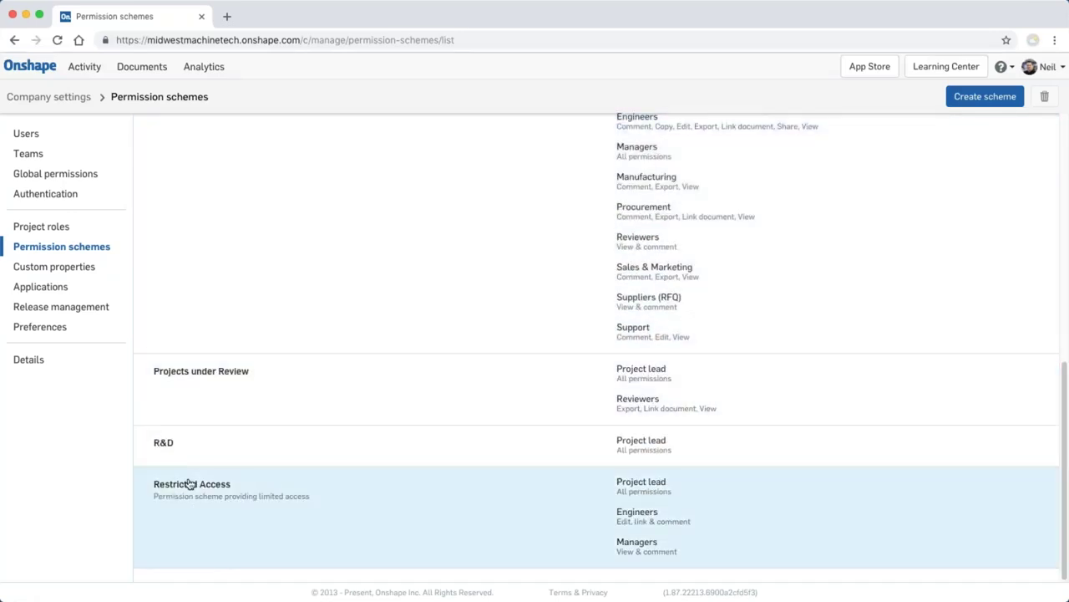
scroll(232, 387, up, 8)
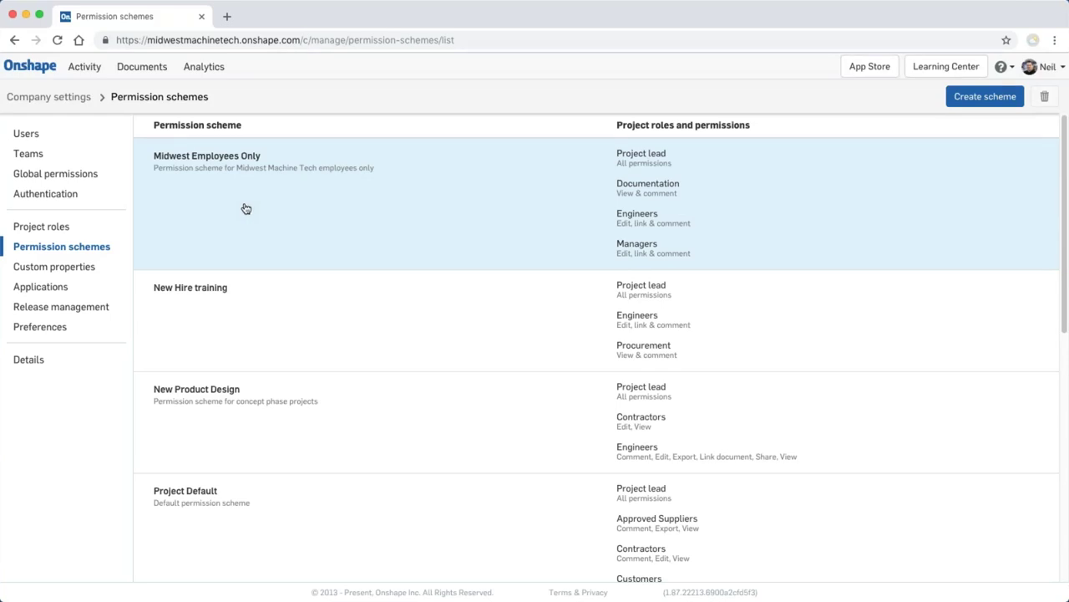
click(207, 67)
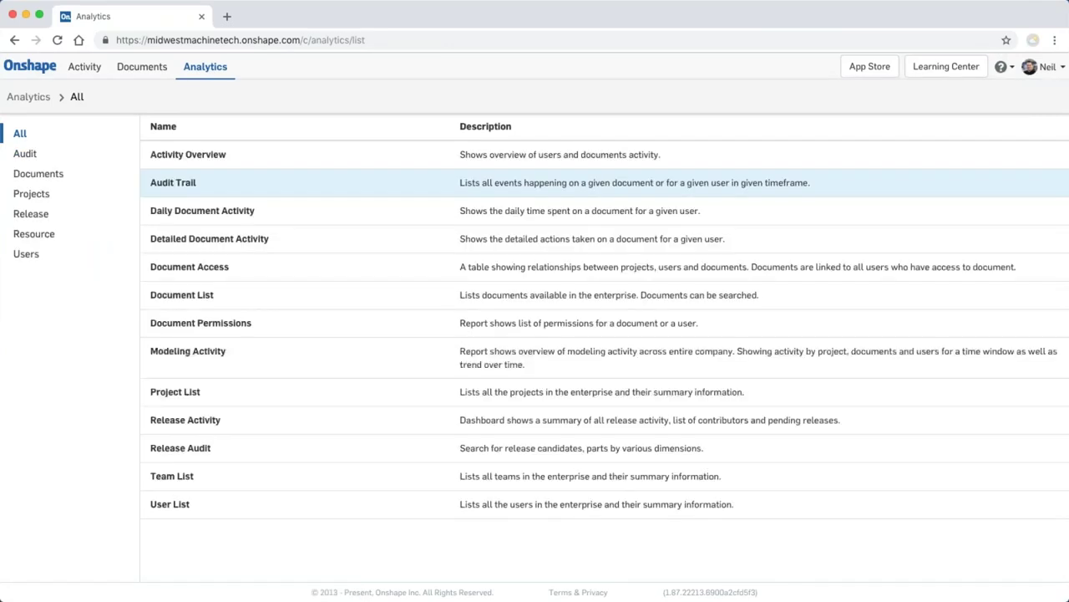
click(213, 161)
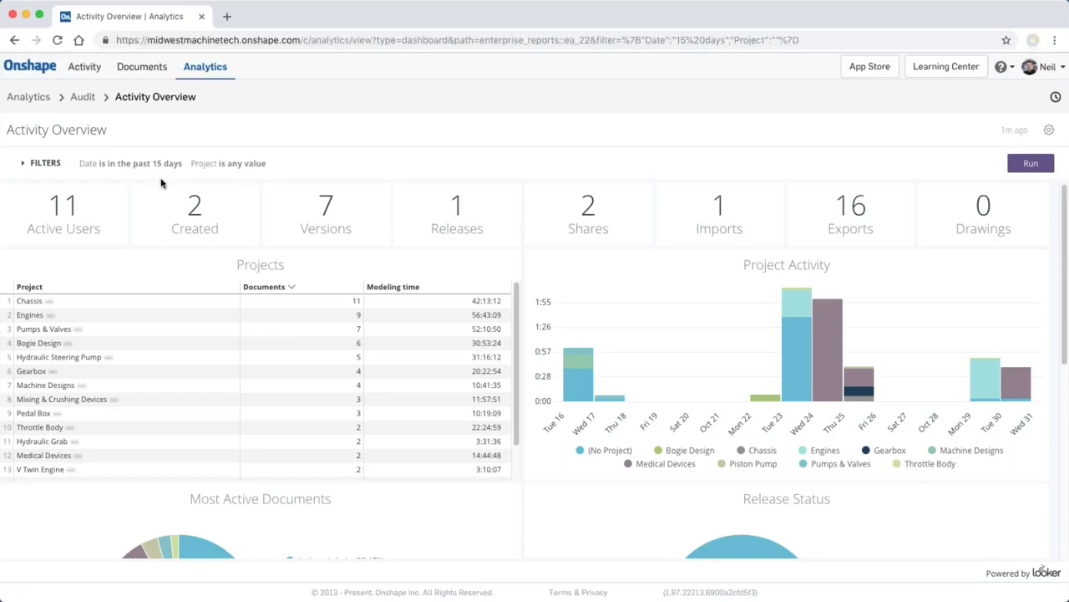
Drill into the Exports '16' tile and open its Audit Trail dashboard.
scroll(130, 279, down, 1)
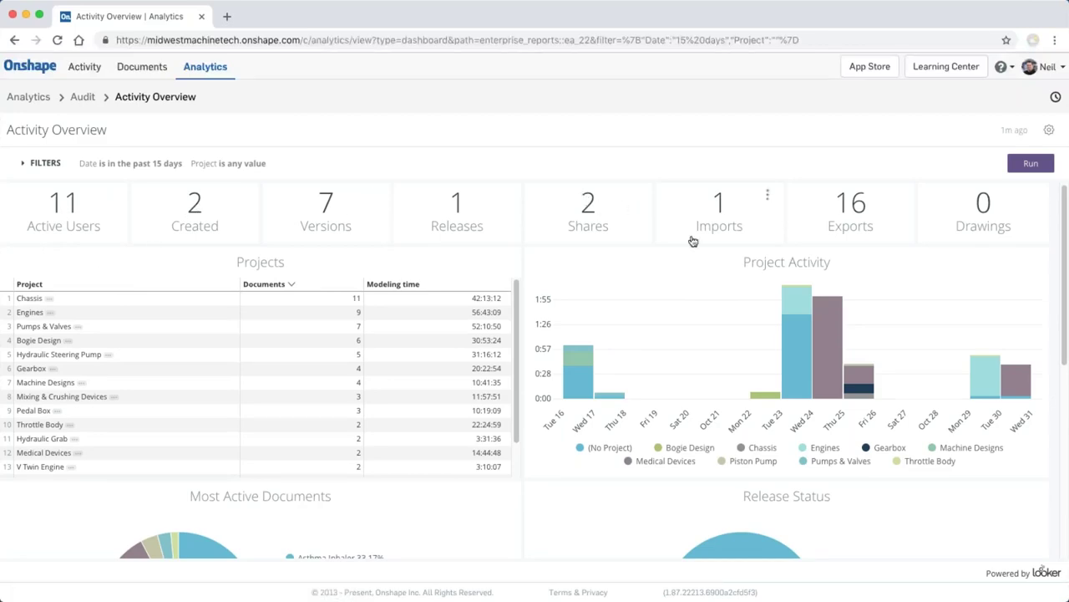
click(861, 214)
click(878, 244)
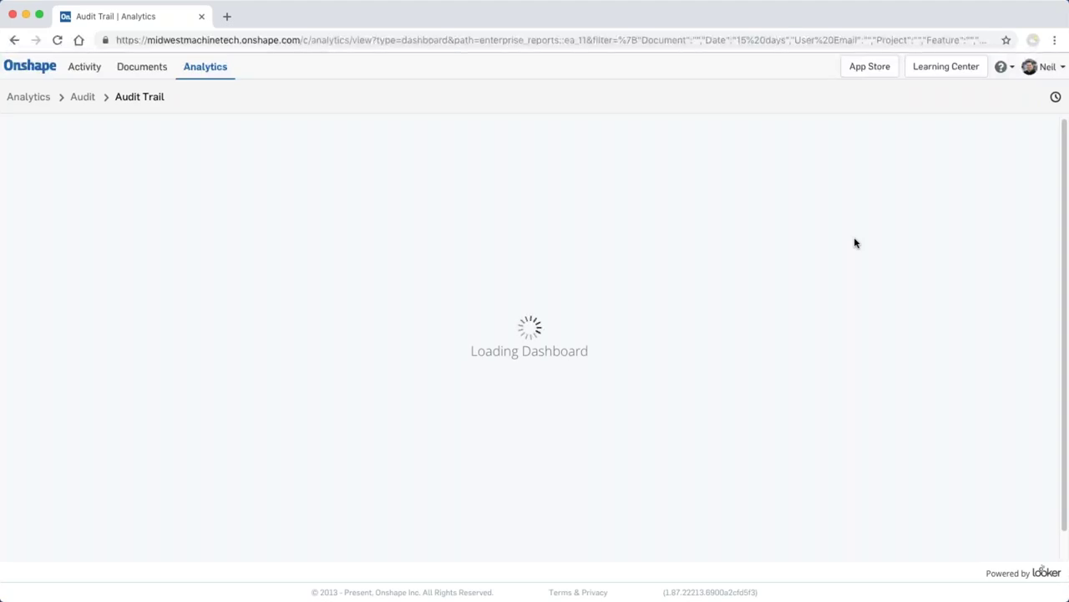
Go back to the Audit dashboards list through the 'Audit' breadcrumb.
click(83, 102)
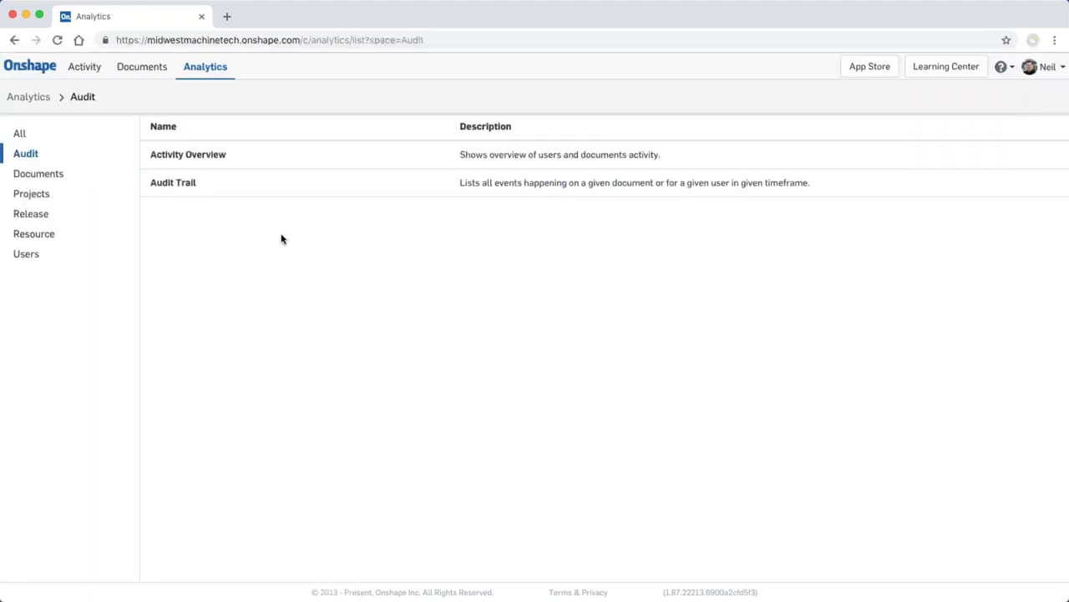
Reopen Activity Overview and read the Project Activity tooltips for daily modeling time per project.
click(204, 155)
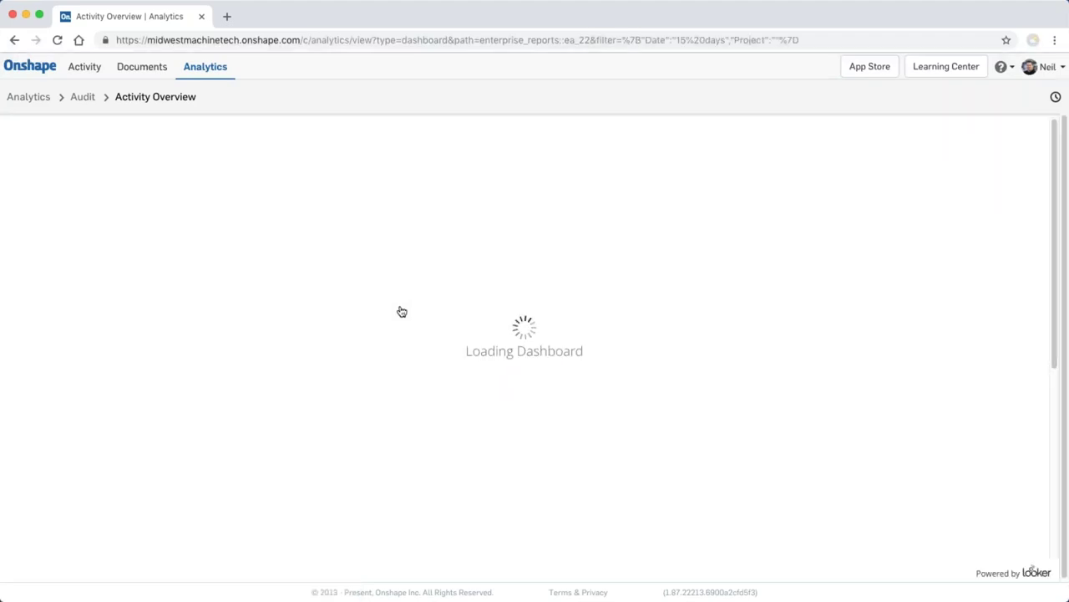
scroll(460, 383, down, 2)
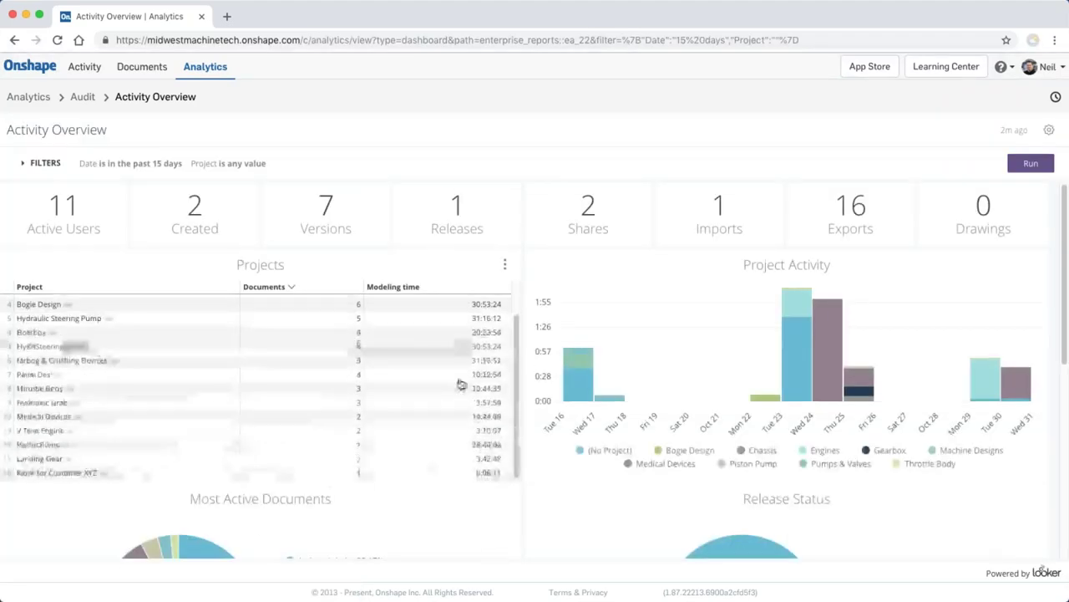
scroll(273, 387, up, 2)
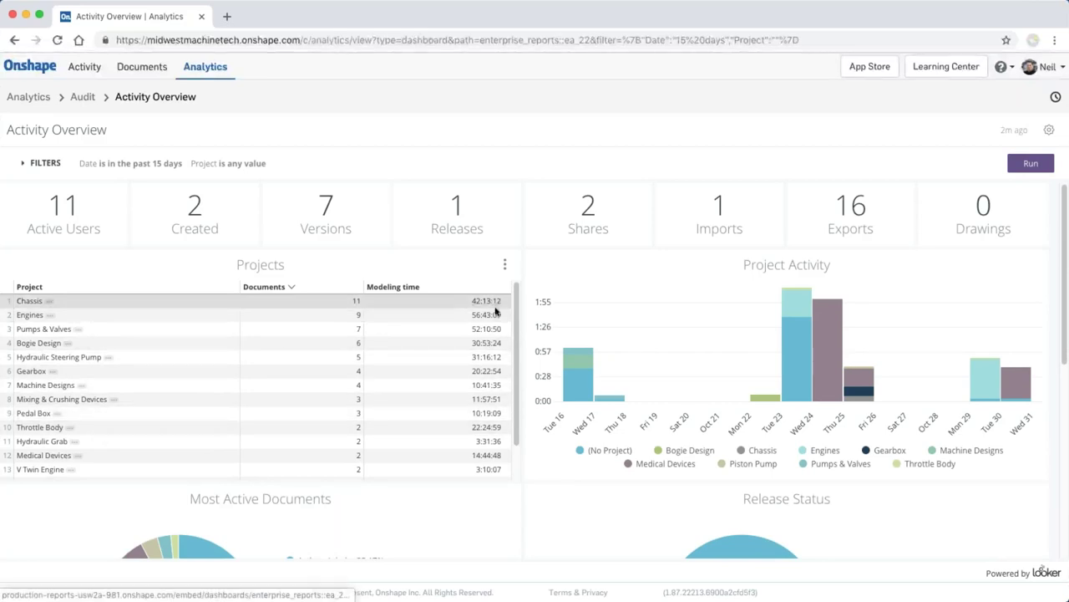
mouse_move(802, 350)
mouse_move(824, 363)
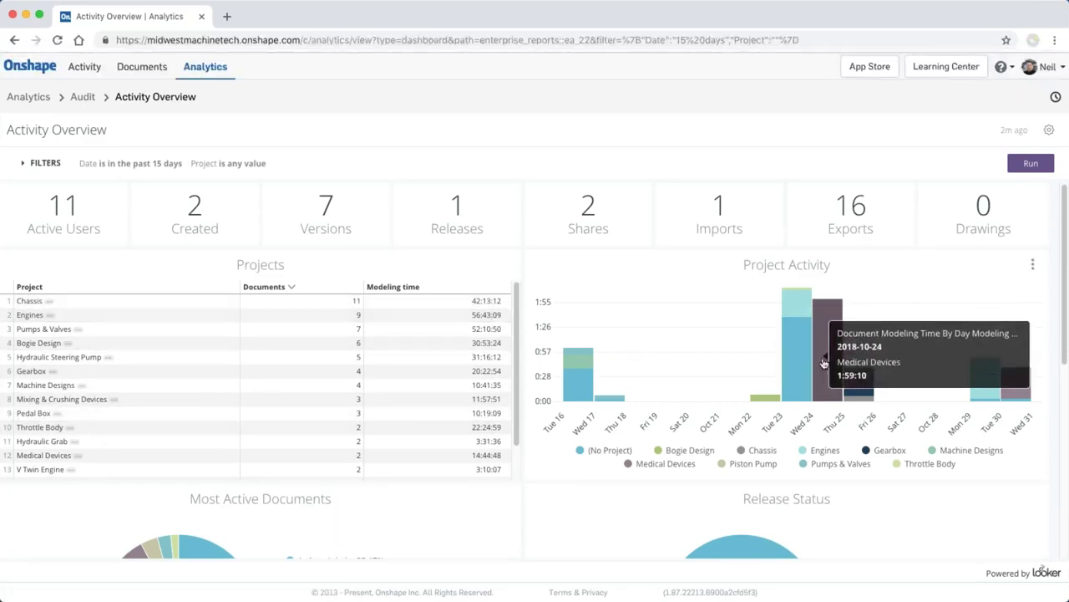
mouse_move(1019, 383)
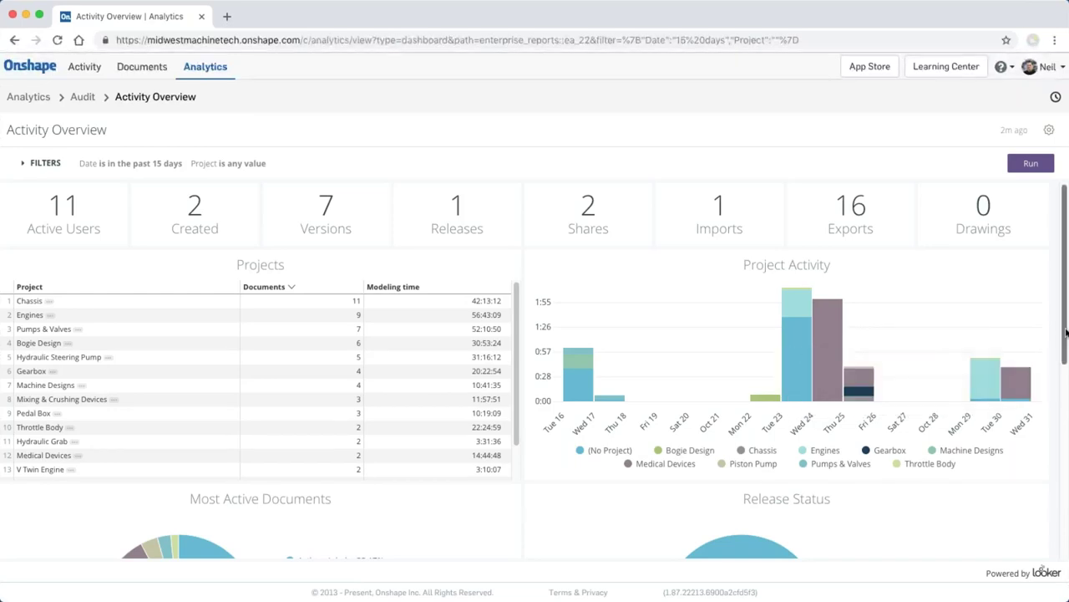
drag(1063, 337, 1045, 453)
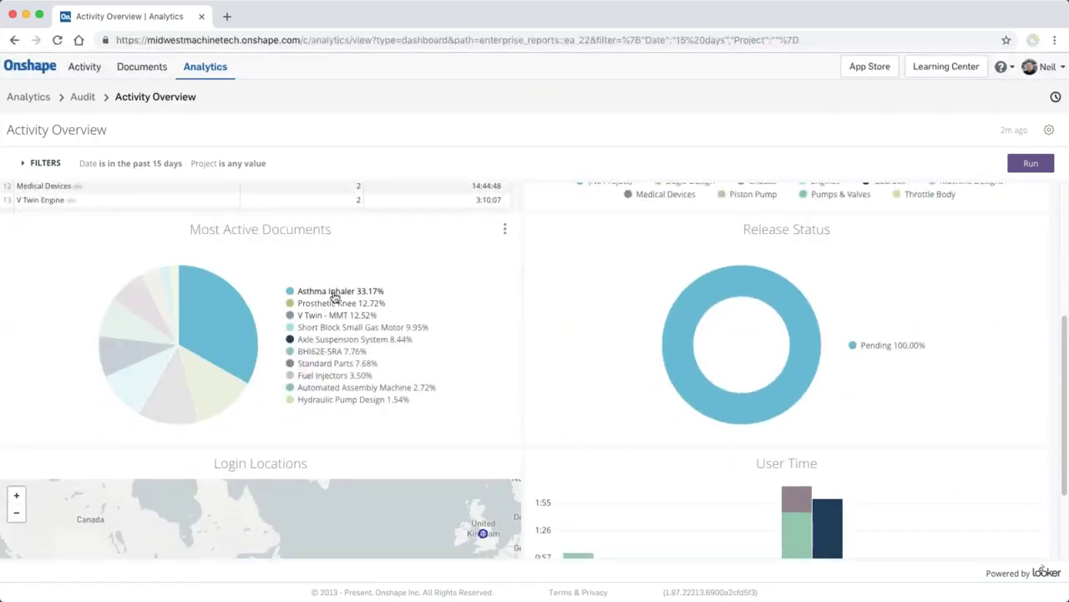
Scroll the Activity Overview down to the Login Locations and User Time charts.
mouse_move(725, 288)
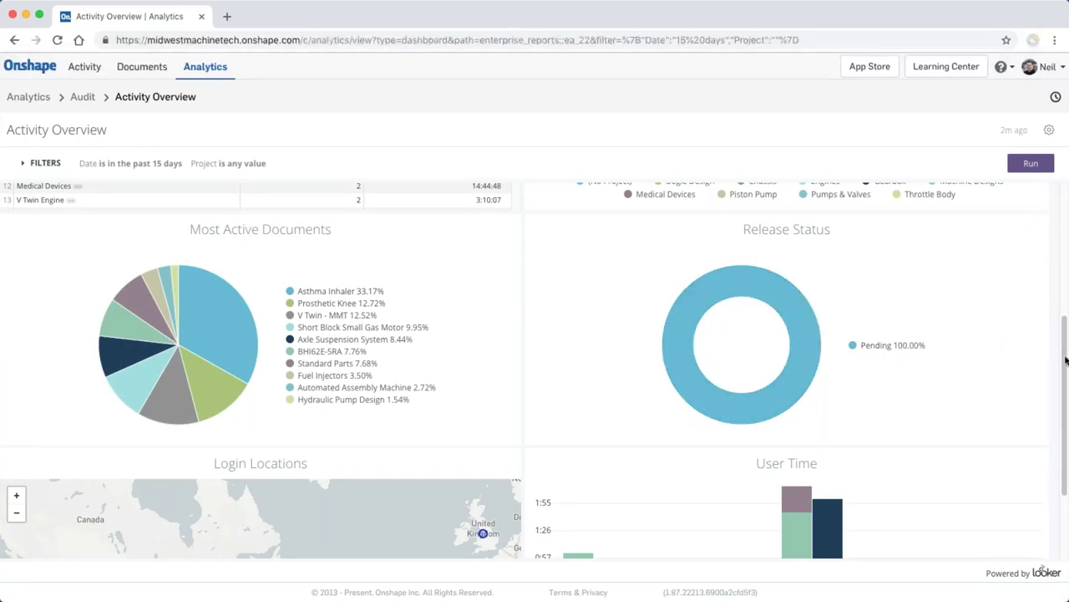
drag(1065, 354, 1063, 410)
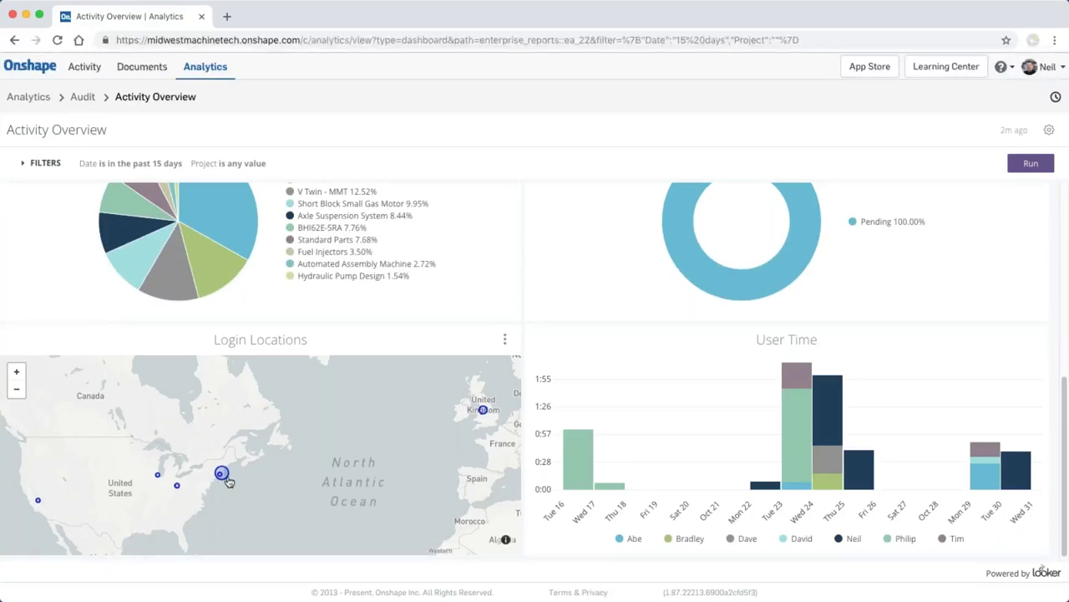
Check login counts for Manchester, Watertown, Columbus and Clovis on the Login Locations map.
click(484, 412)
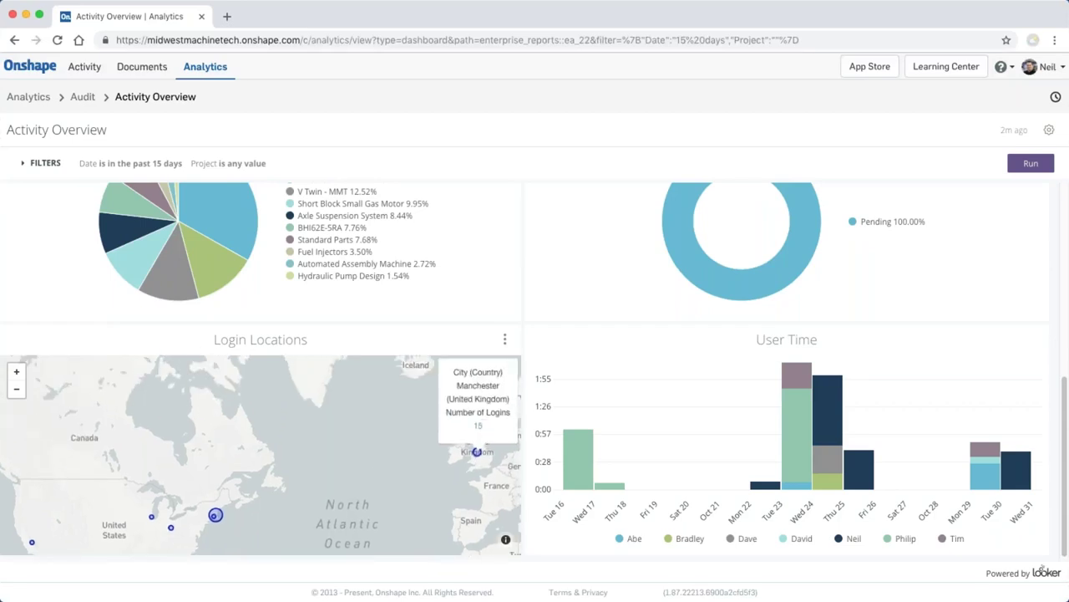
click(216, 516)
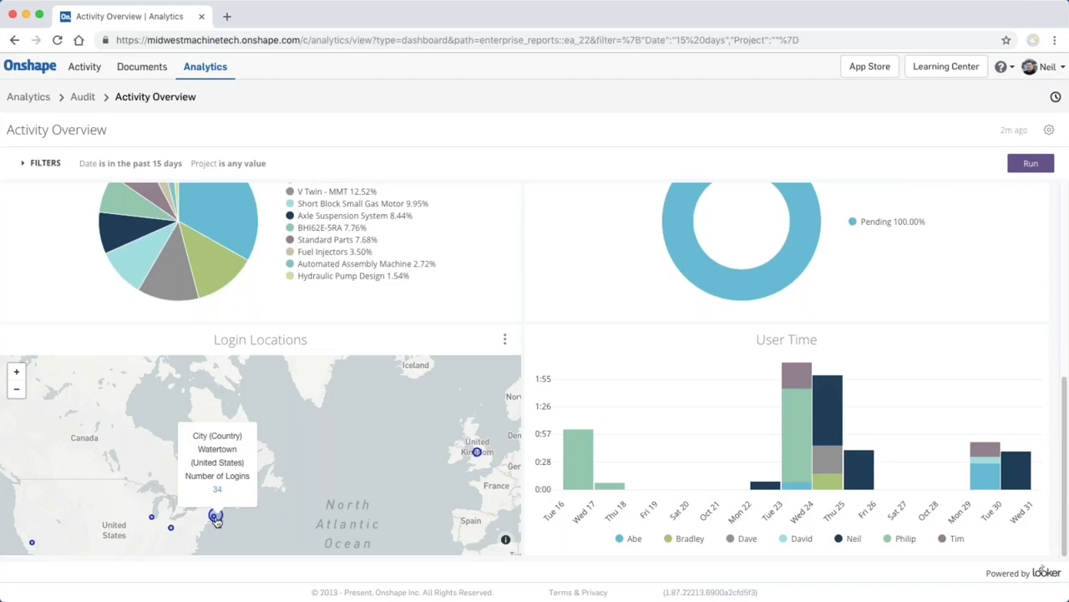
click(301, 509)
drag(307, 503, 414, 399)
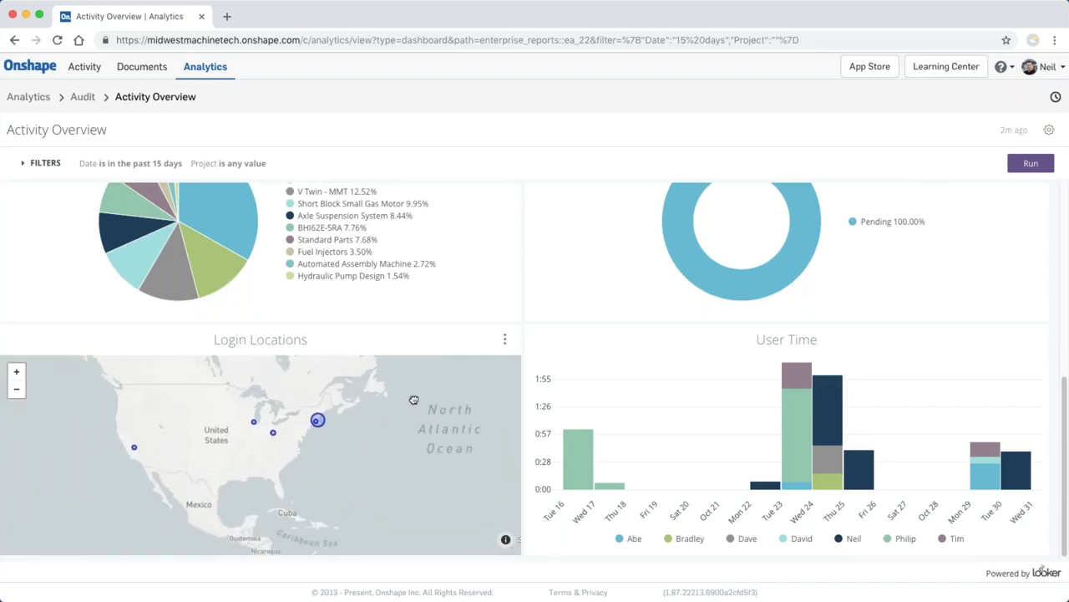
click(273, 433)
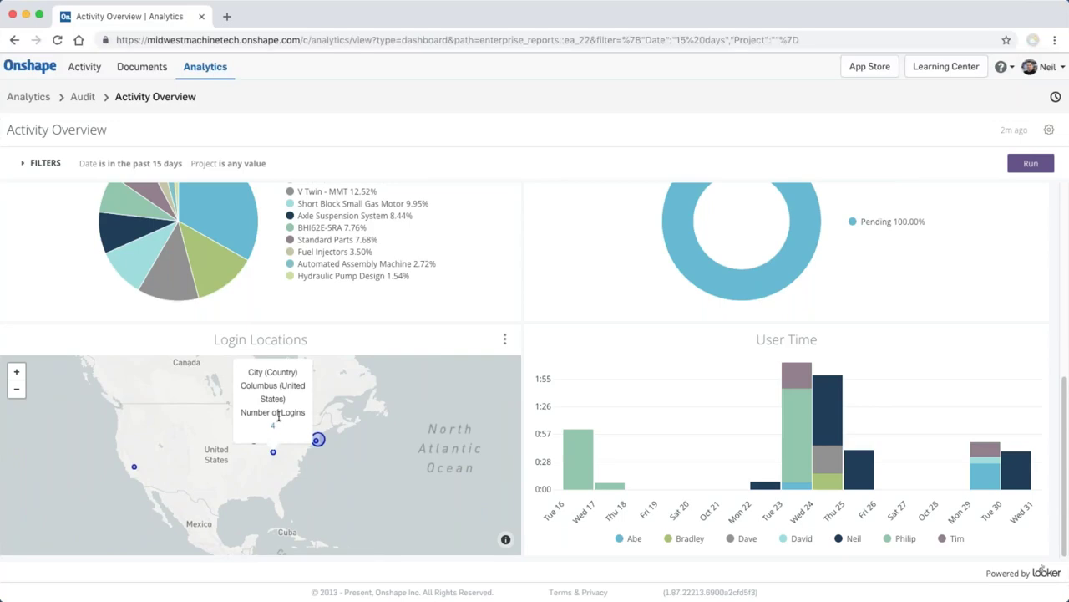
click(134, 467)
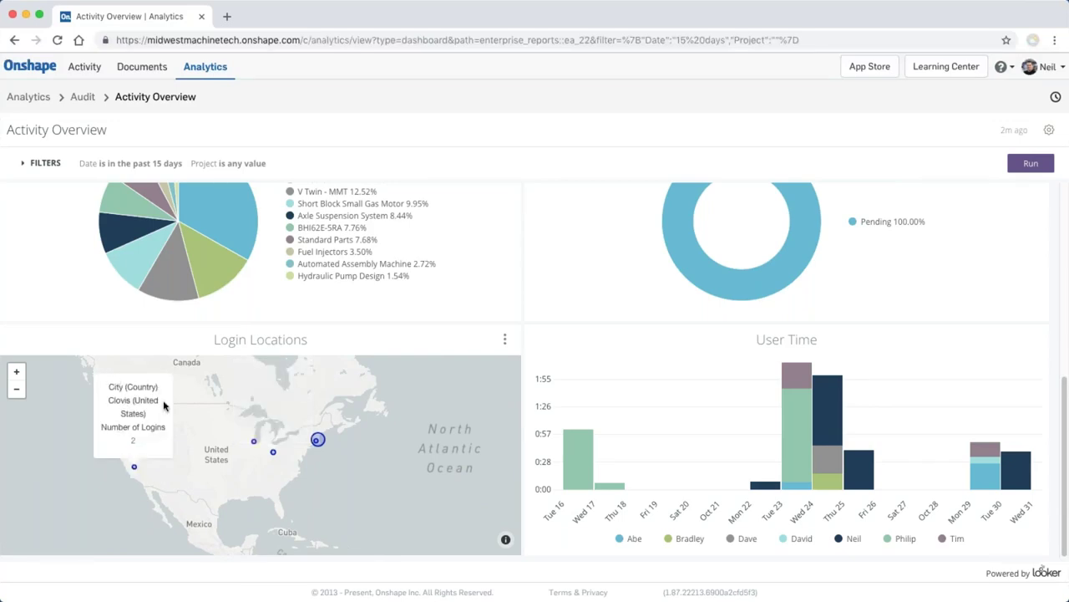
mouse_move(390, 461)
mouse_down()
mouse_move(319, 472)
mouse_move(418, 468)
mouse_move(372, 476)
mouse_move(192, 466)
mouse_move(195, 491)
mouse_move(209, 492)
mouse_up()
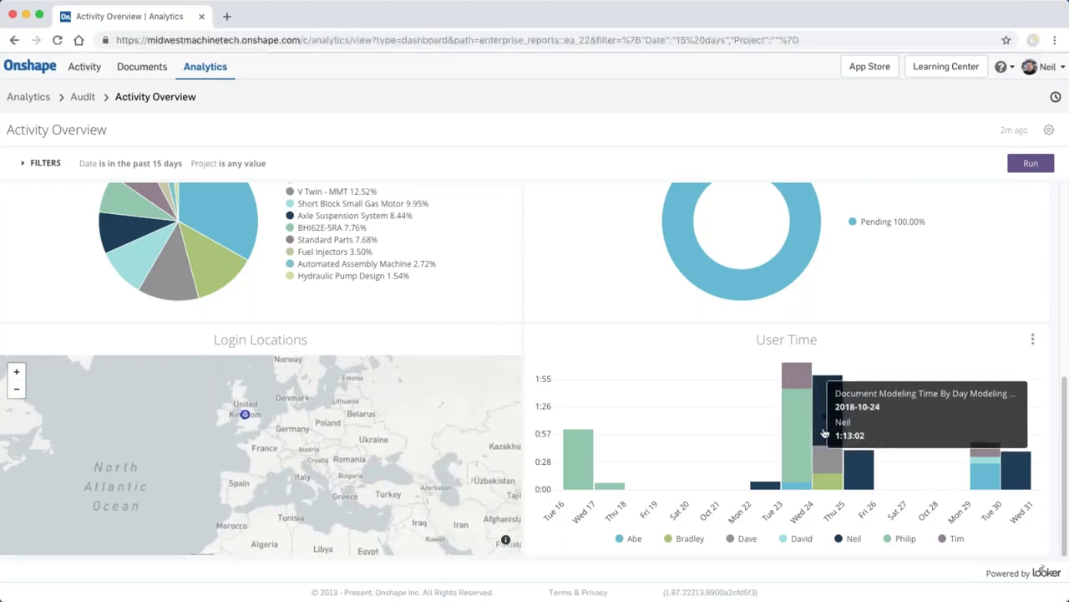
Check the User Time bars, then open the drill options for Prosthetic Knee in Most Active Documents.
mouse_move(825, 467)
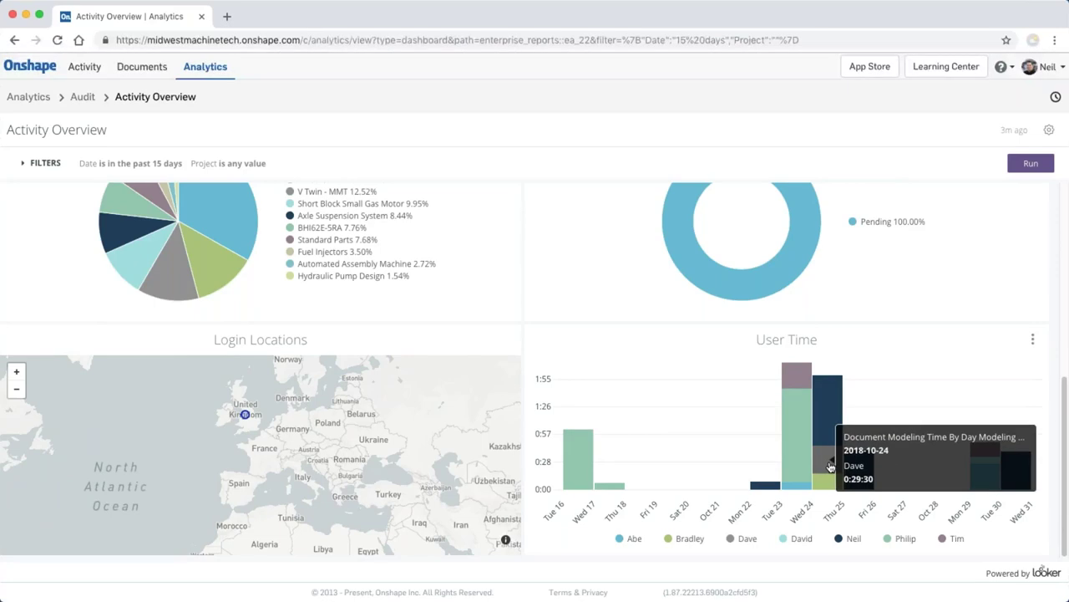
scroll(695, 459, up, 3)
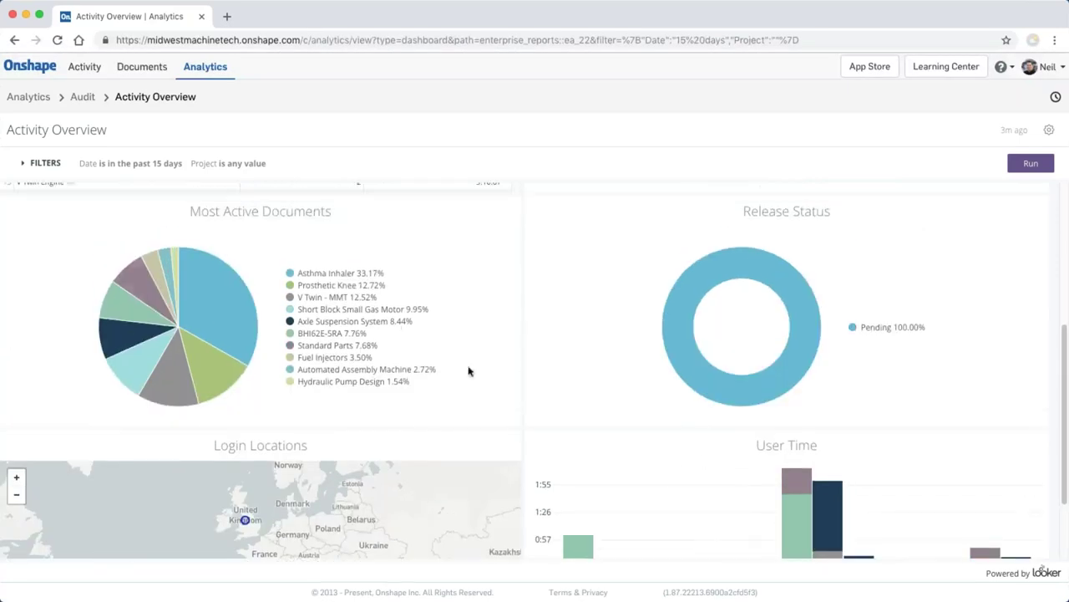
click(310, 288)
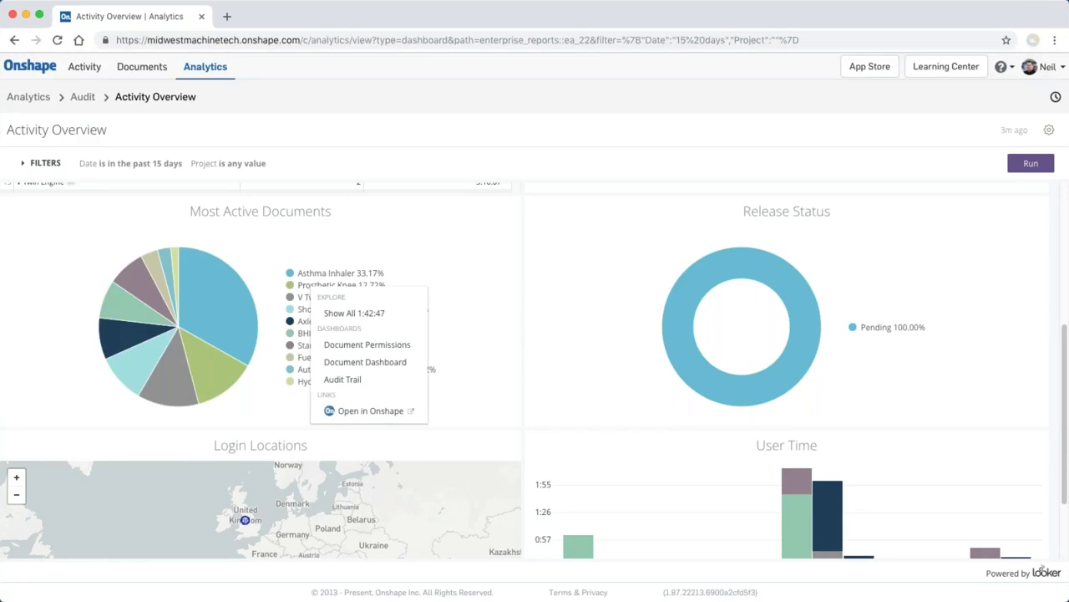
Choose Document Dashboard in the drill menu to open the Prosthetic Knee document's dashboard.
click(414, 364)
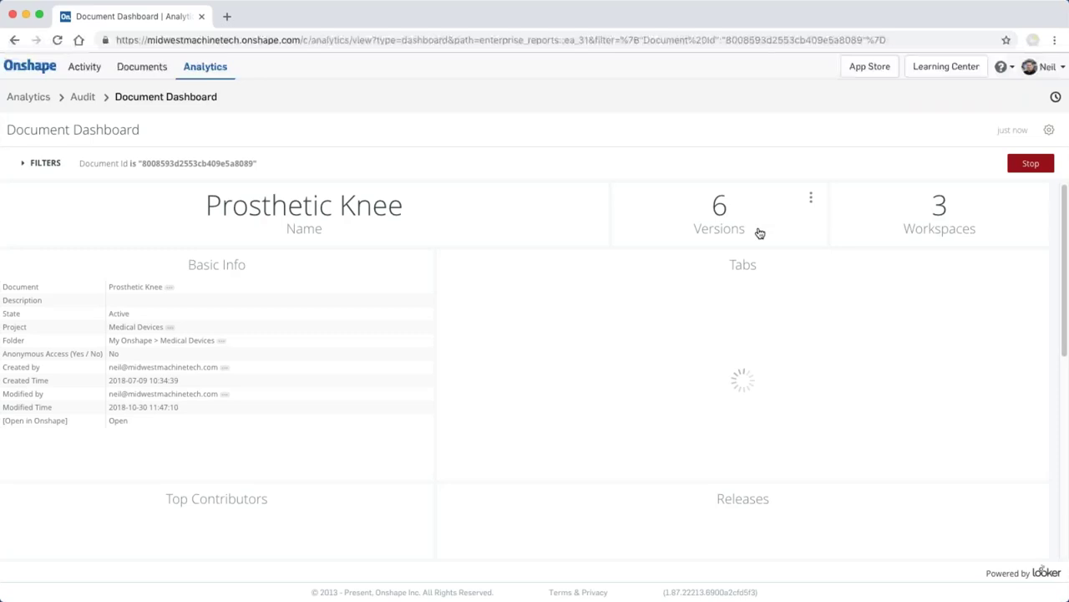
scroll(275, 362, down, 4)
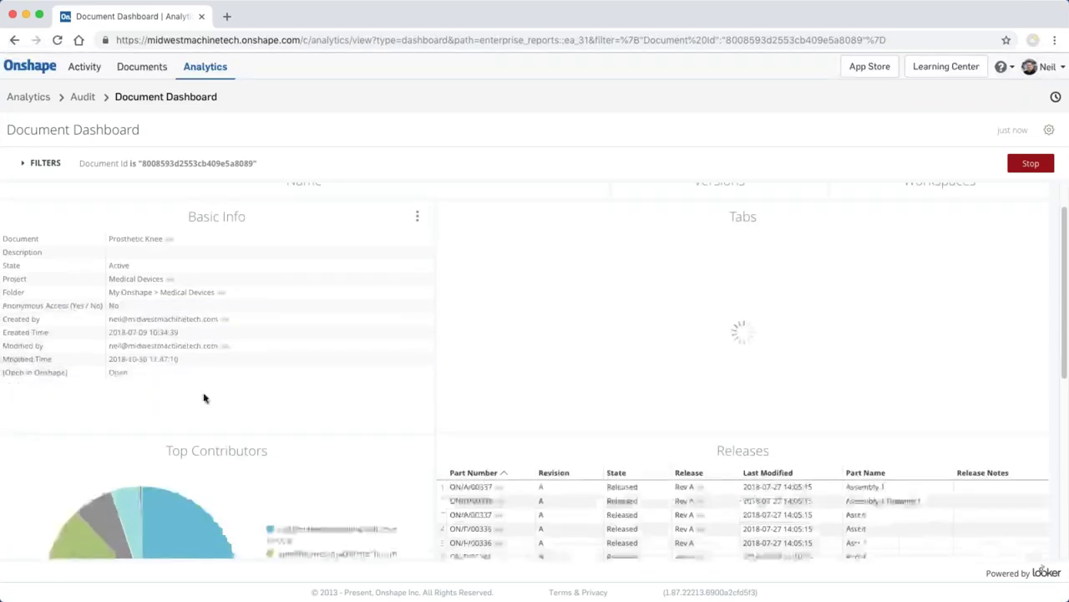
scroll(299, 390, down, 2)
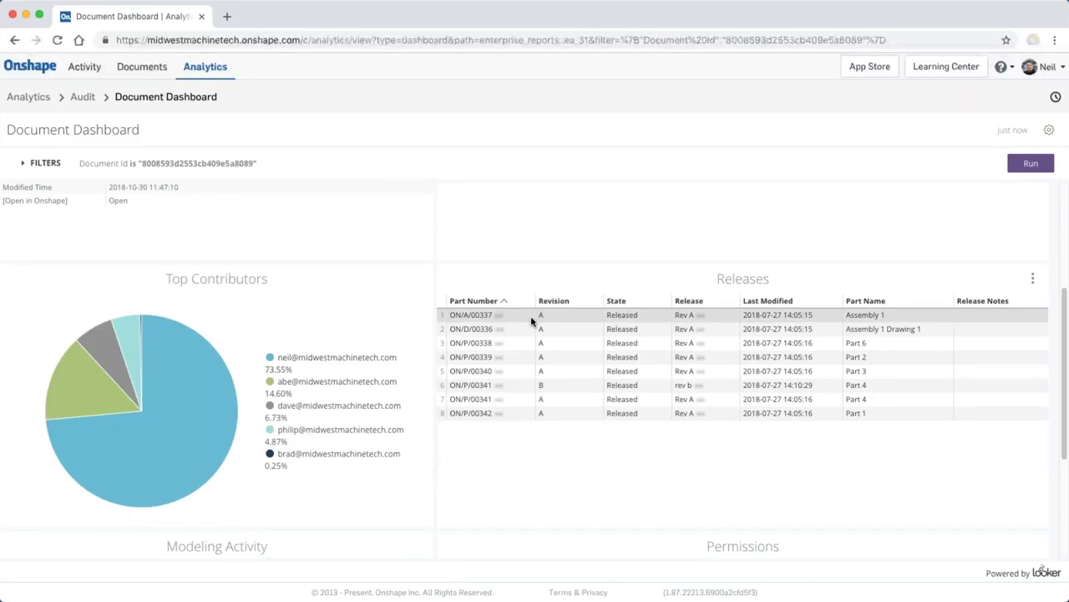
scroll(547, 432, down, 5)
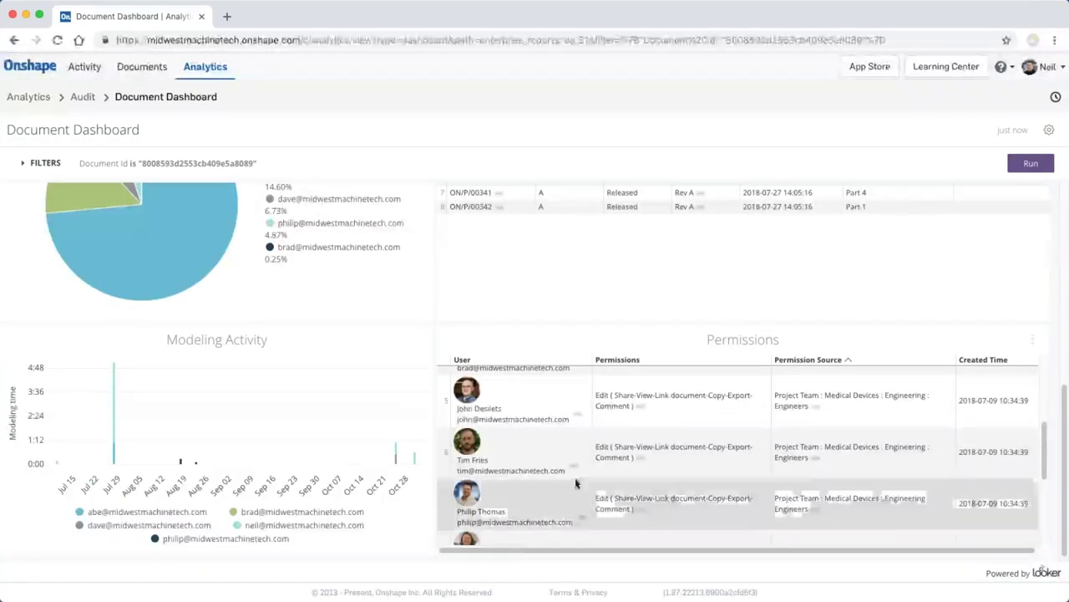
drag(1042, 432, 1044, 354)
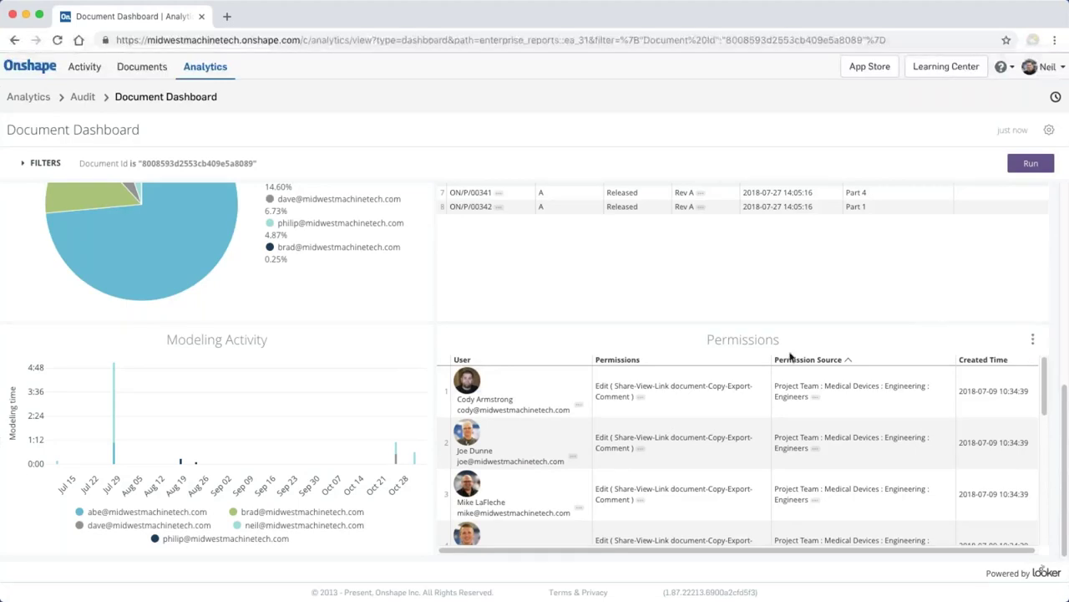
scroll(338, 276, up, 2)
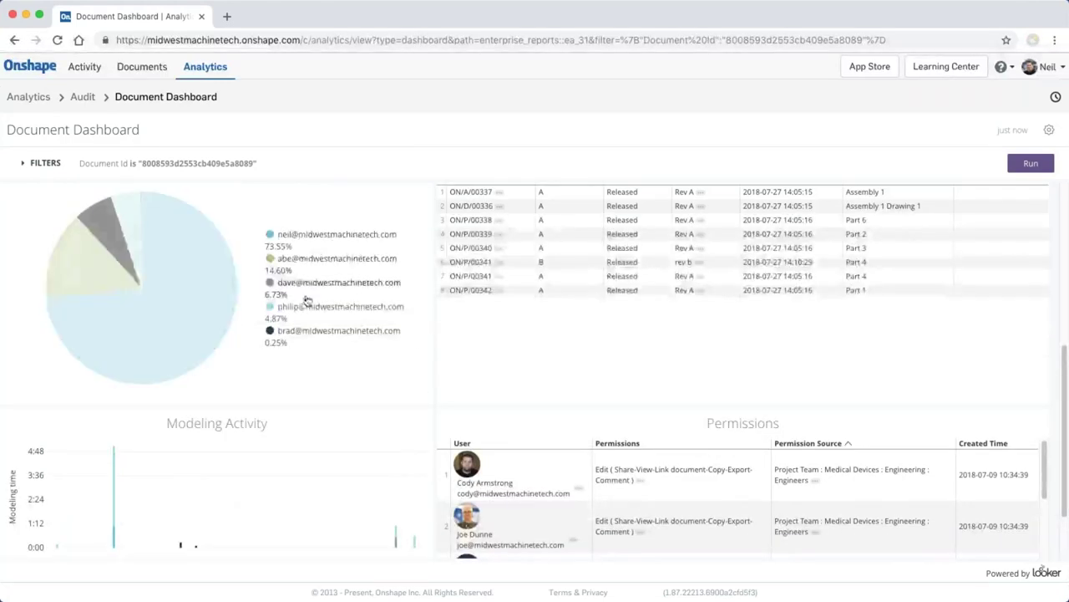
key(ctrl+alt+Right)
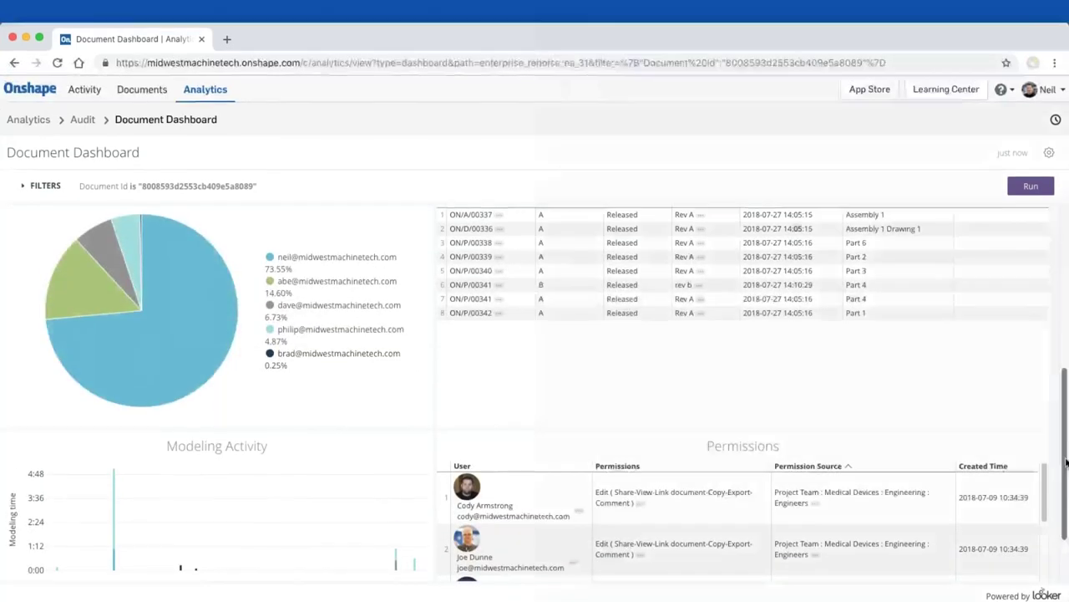
double_click(809, 23)
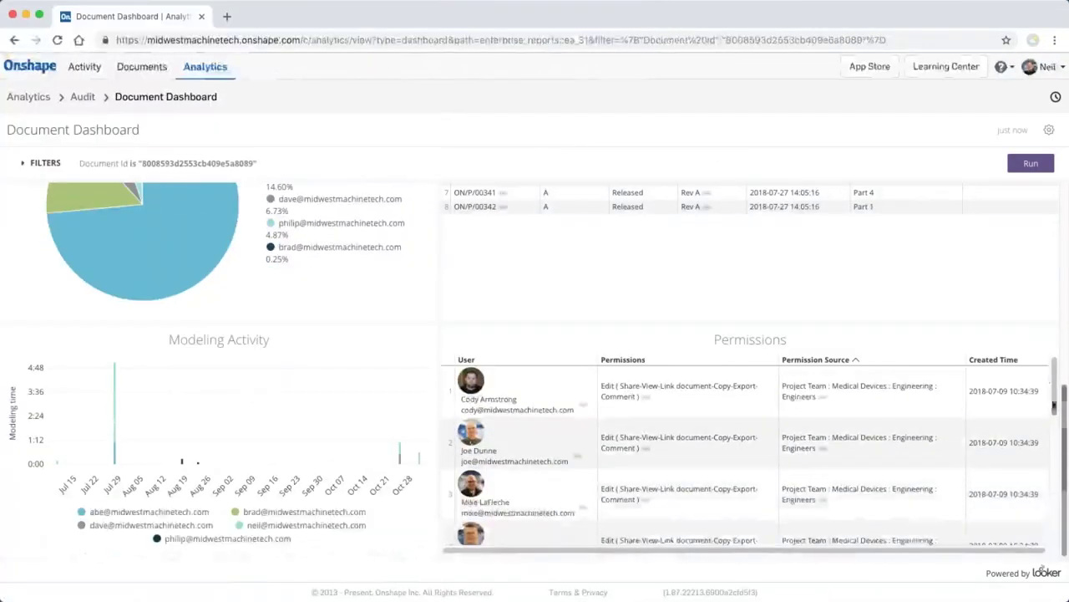
scroll(1054, 397, down, 2)
drag(1056, 401, 1061, 445)
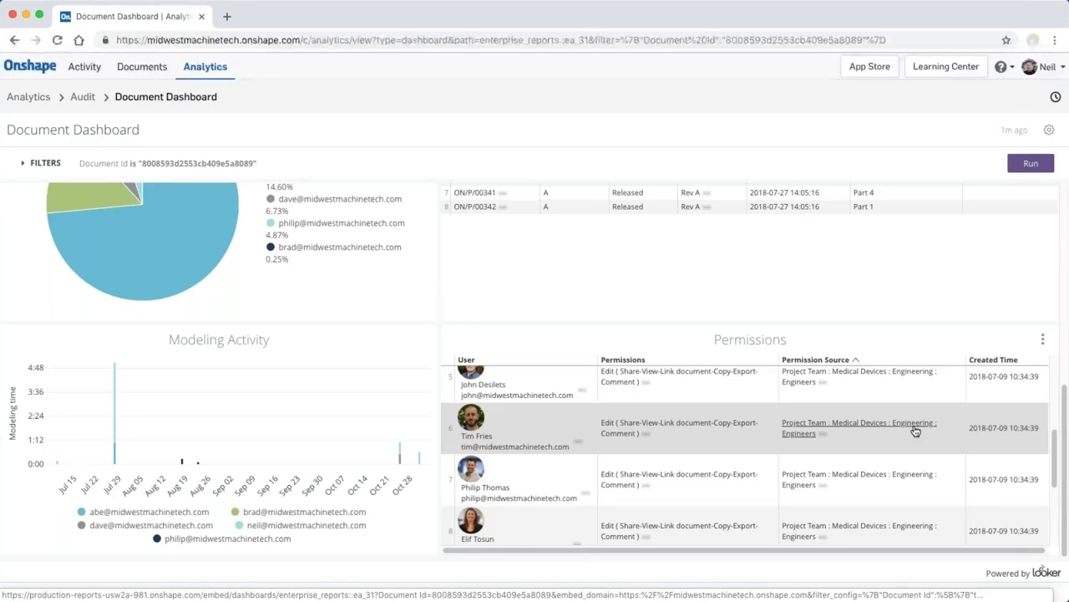
drag(1044, 437, 1054, 497)
scroll(574, 433, up, 4)
scroll(574, 433, down, 3)
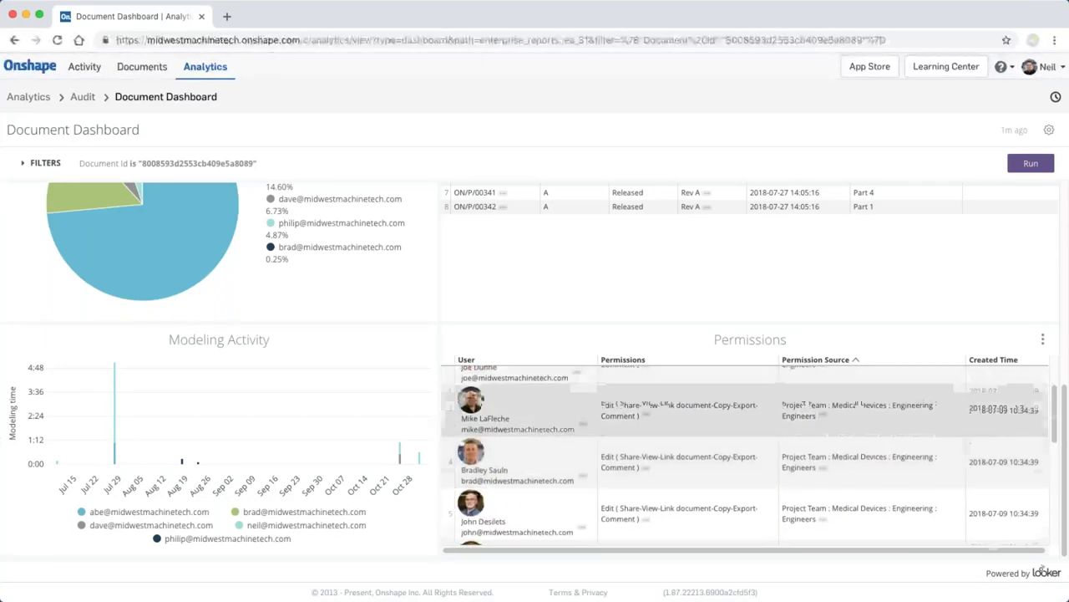
scroll(597, 430, down, 3)
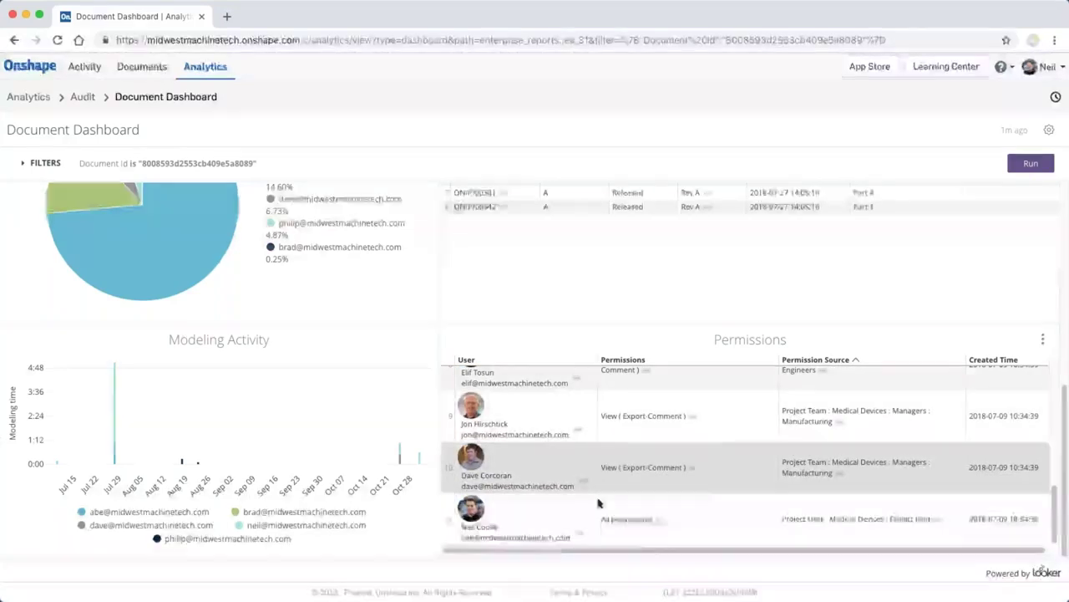
Open the User Dashboard for the project lead listed in the Permissions table.
click(576, 527)
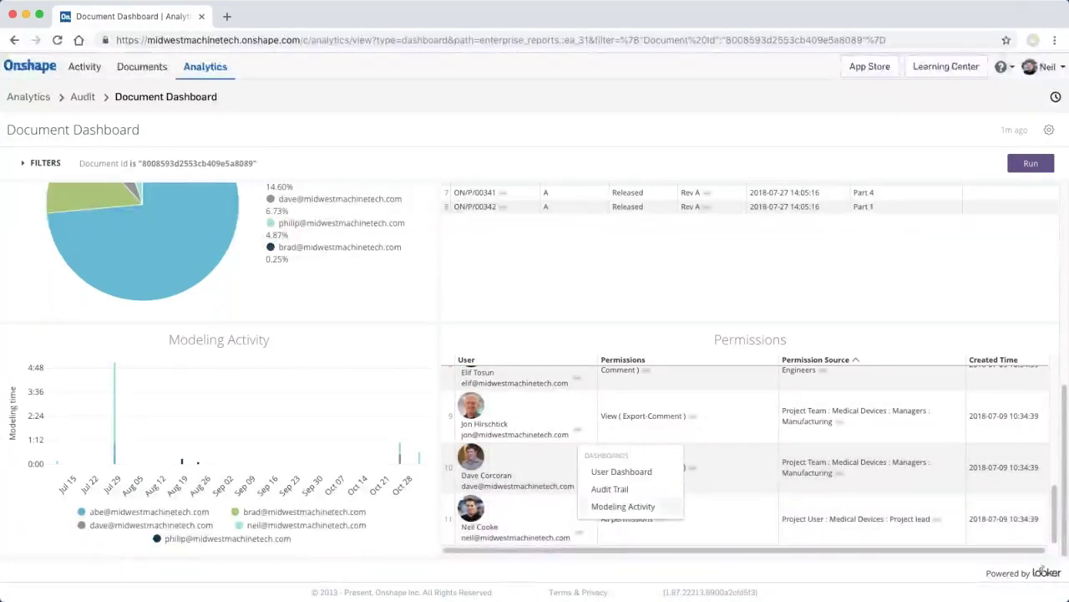
click(650, 473)
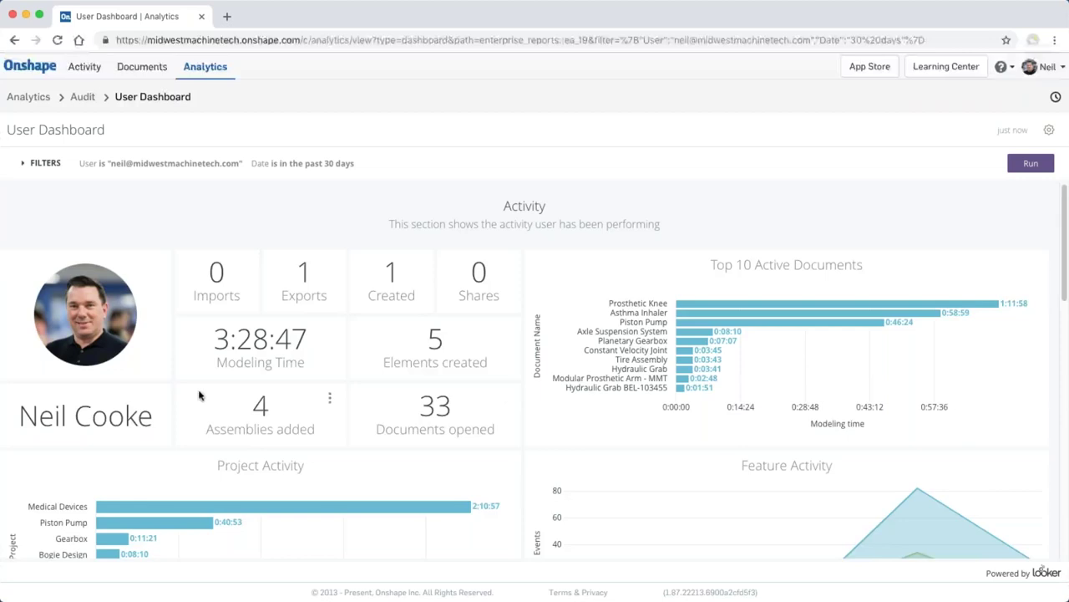
scroll(576, 369, down, 1)
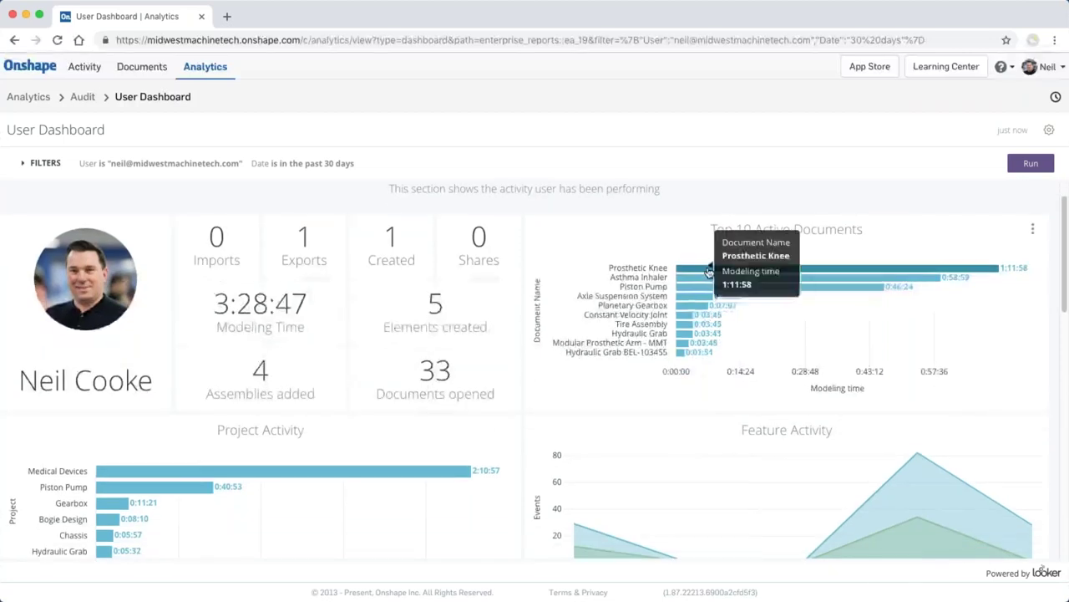
mouse_move(825, 272)
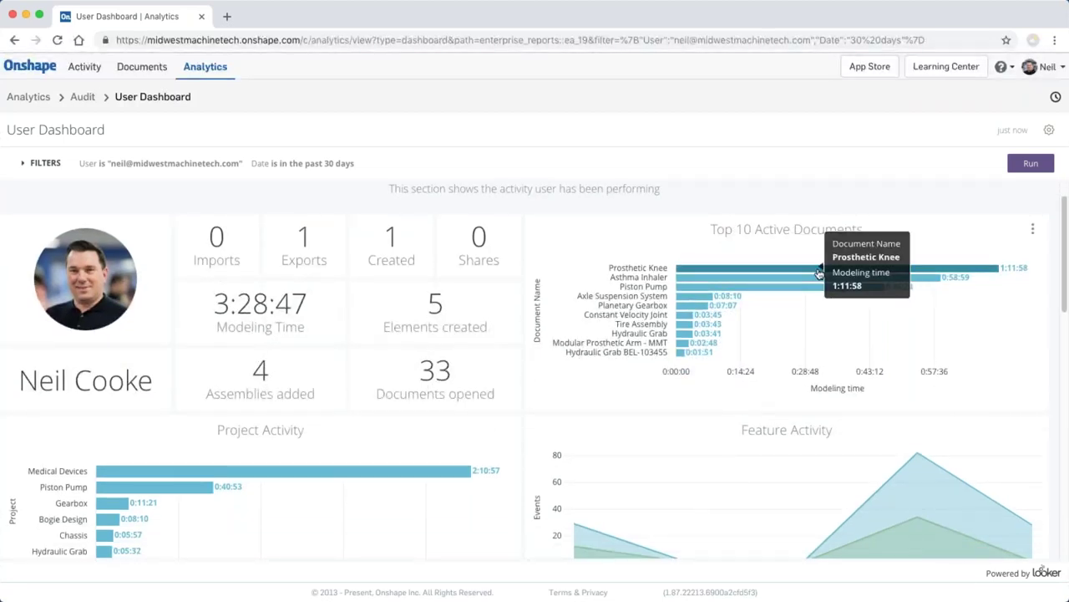
scroll(716, 382, down, 4)
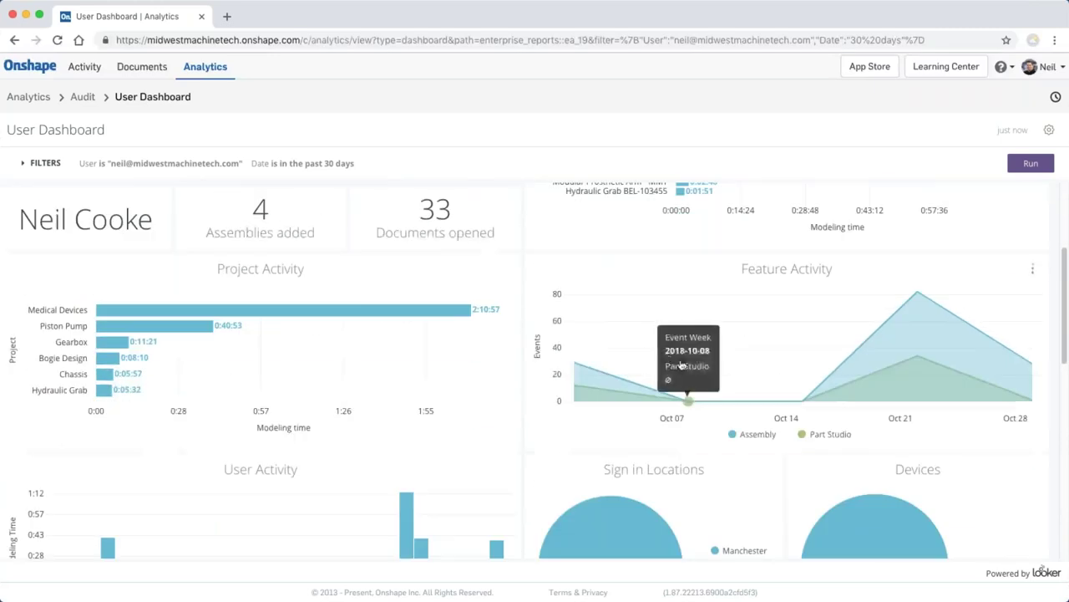
mouse_move(363, 311)
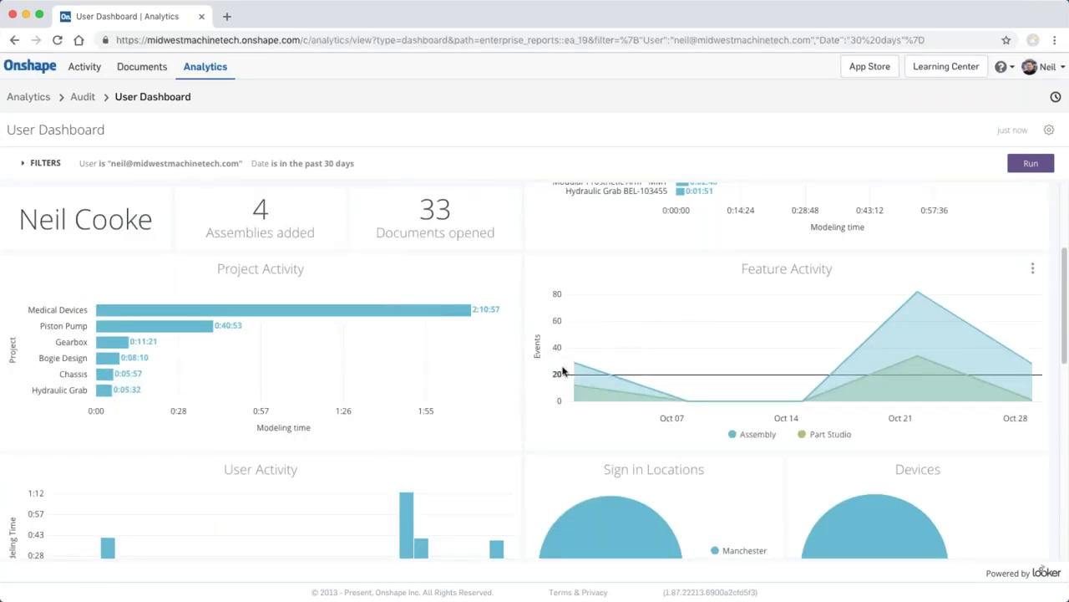
mouse_move(903, 297)
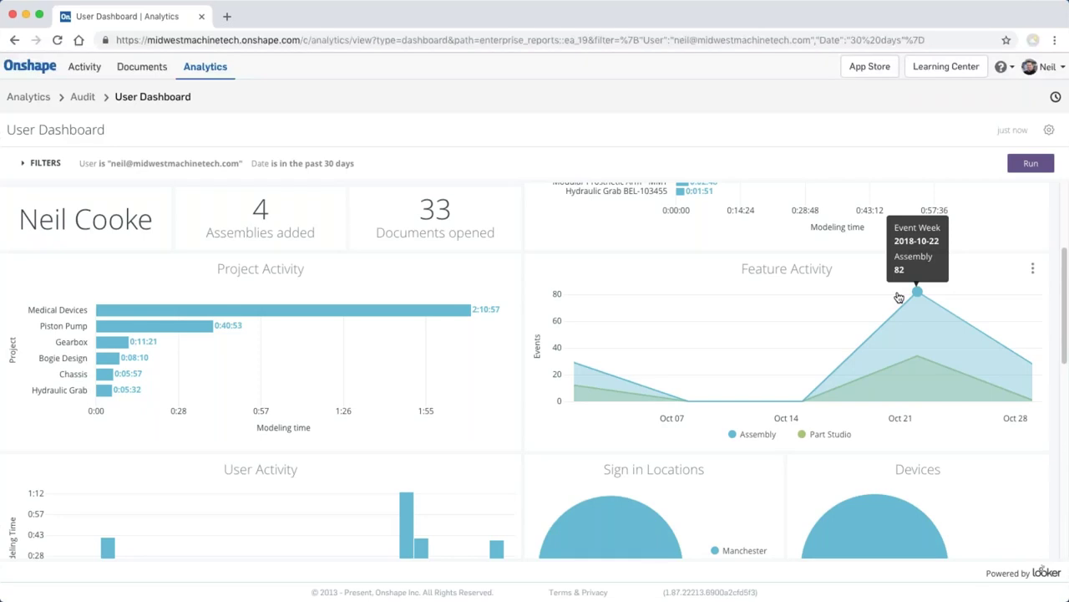
scroll(814, 324, down, 1)
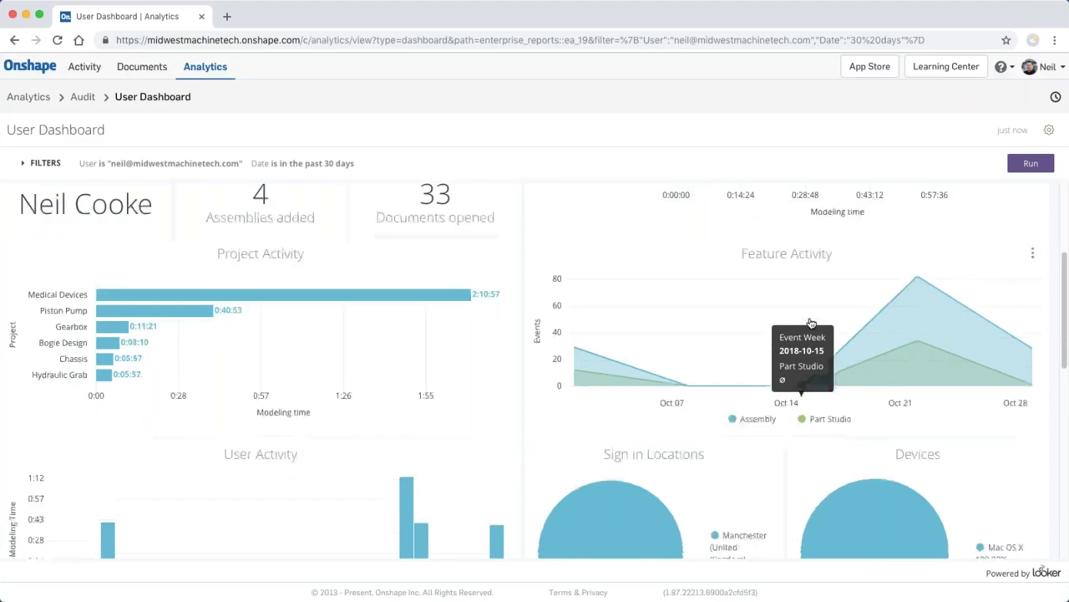
scroll(1063, 329, down, 5)
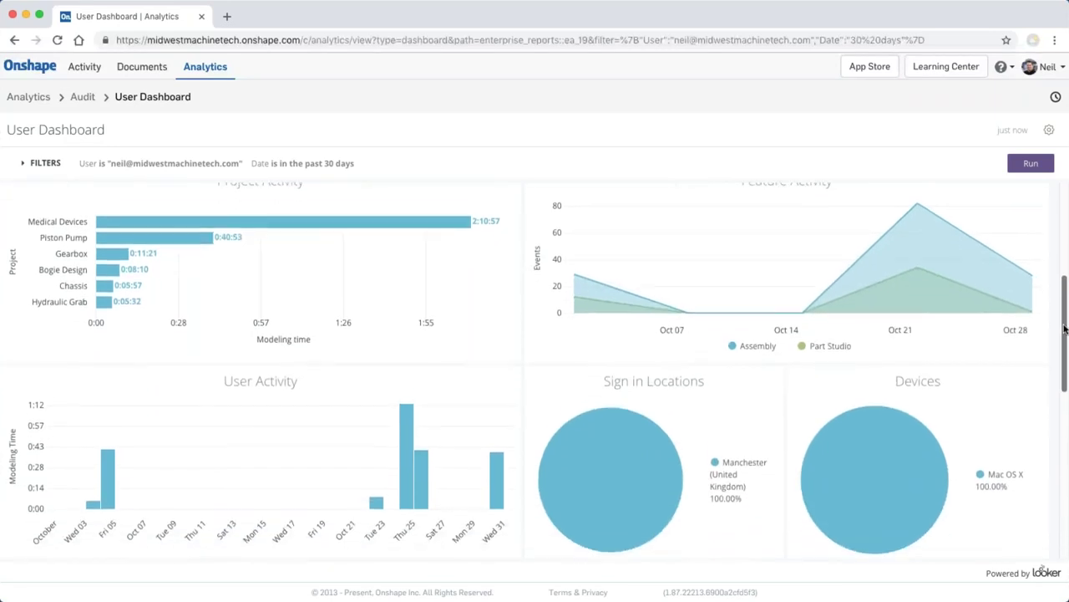
scroll(1063, 330, down, 4)
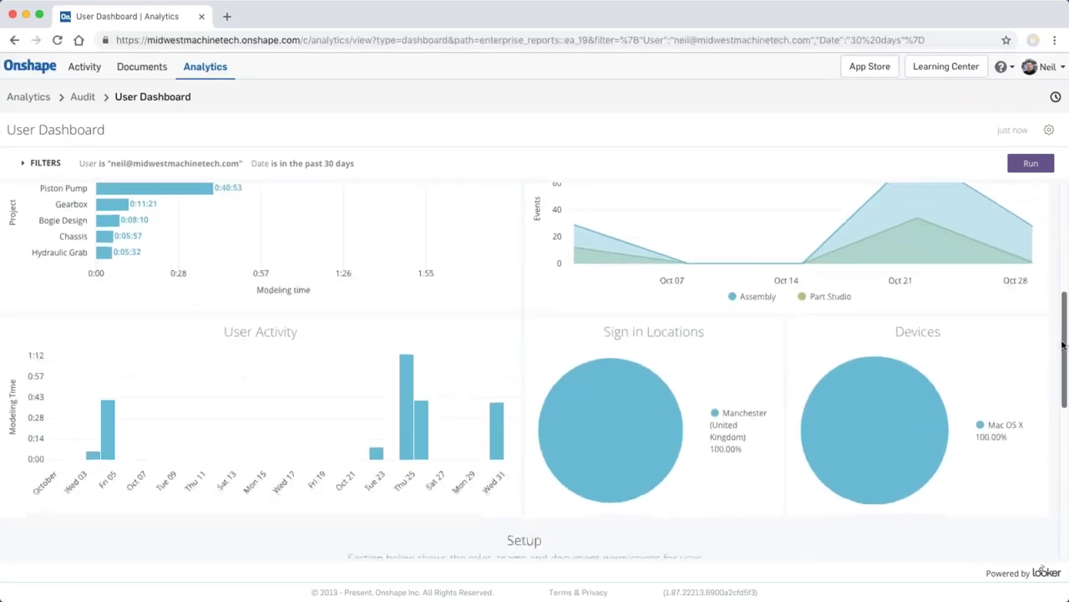
drag(1063, 351, 1058, 373)
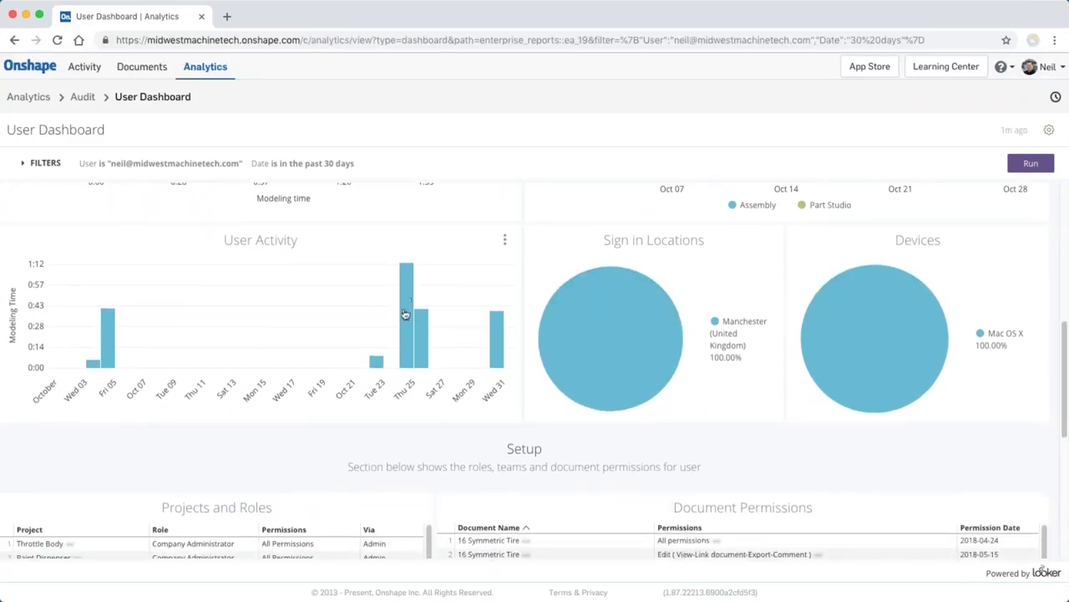
Open the Medical Devices Project Dashboard from the Setup section's Projects and Roles table.
mouse_move(432, 335)
scroll(523, 363, down, 5)
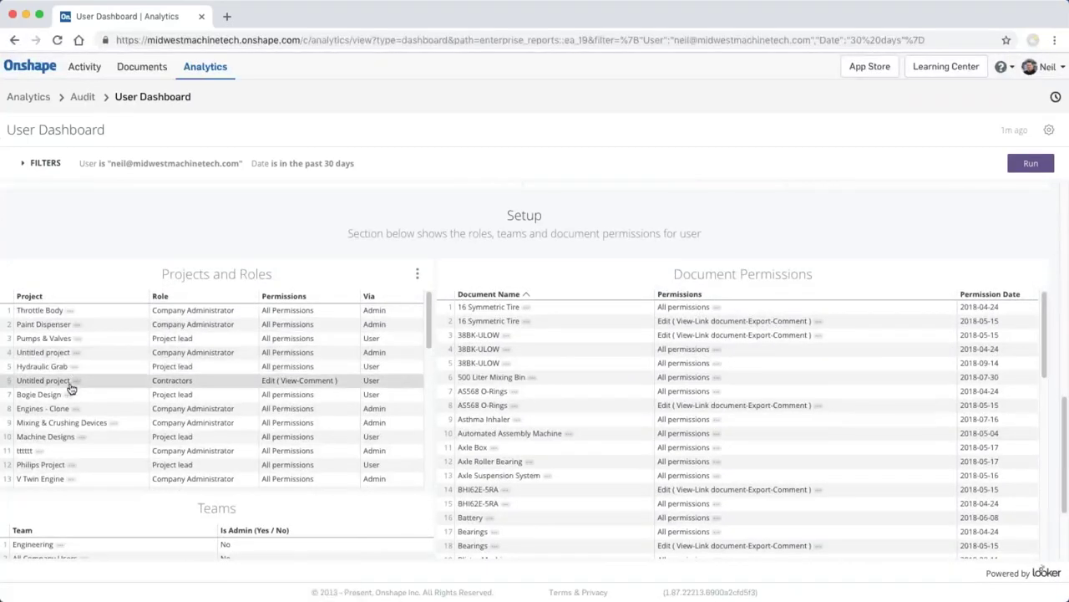
scroll(84, 429, down, 2)
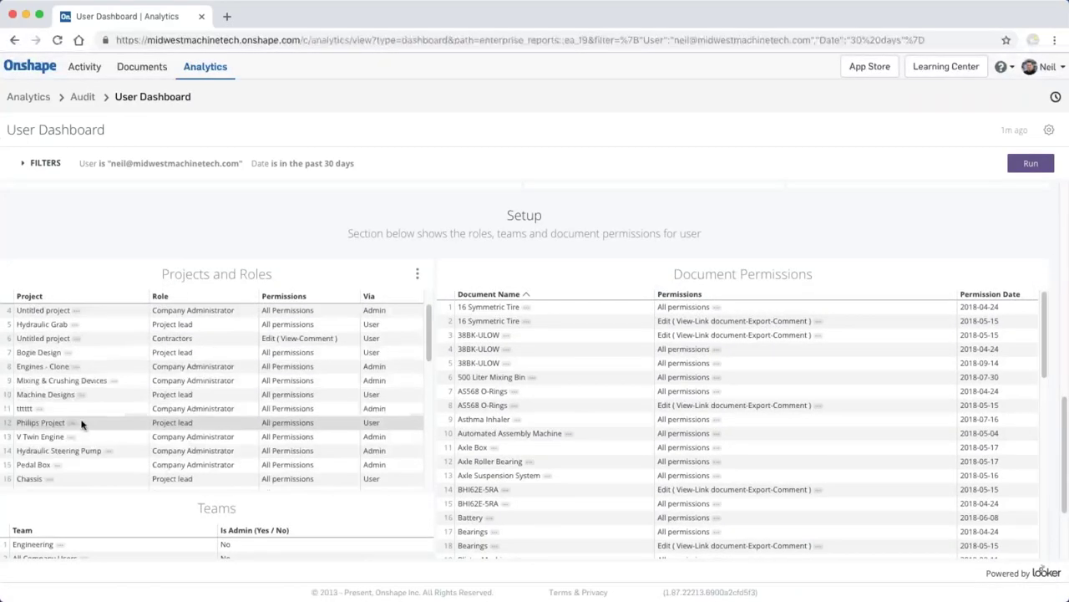
scroll(84, 417, down, 2)
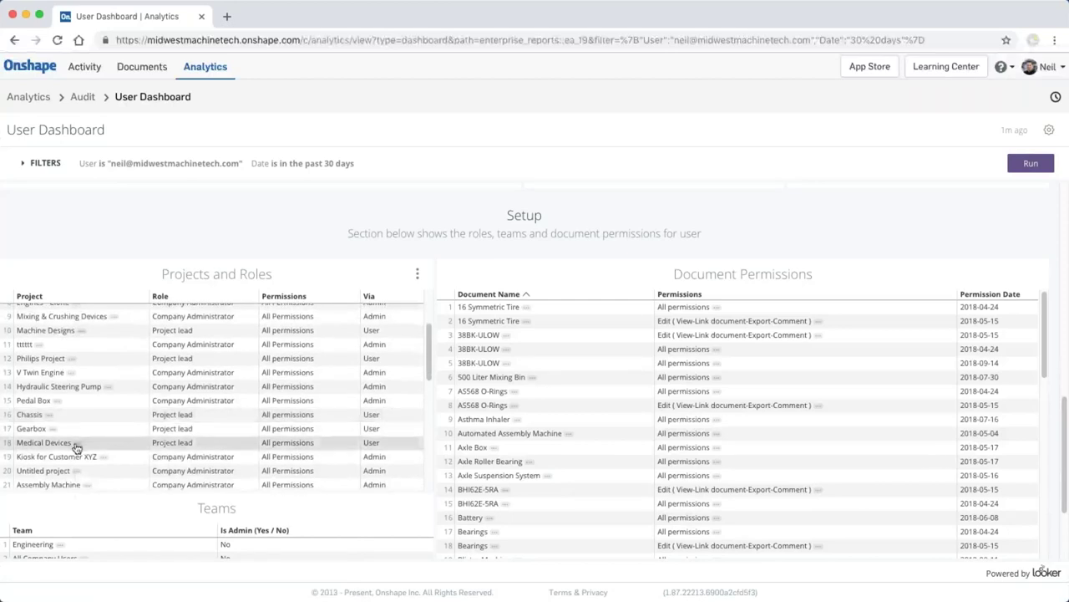
click(76, 444)
click(150, 473)
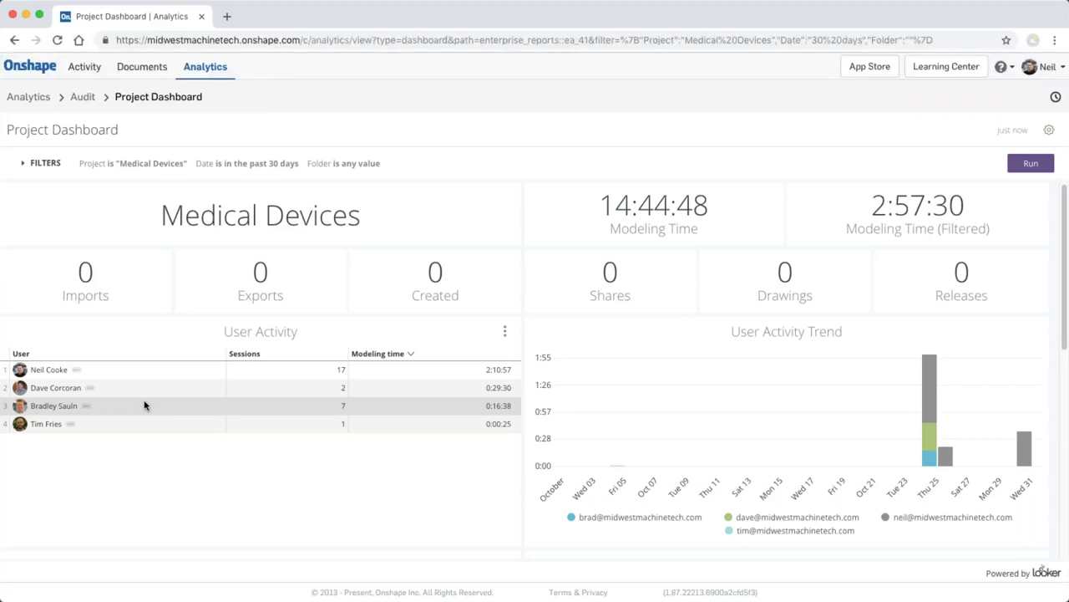
Review the Medical Devices Project Dashboard, then advance the presentation to slide 18.
scroll(147, 484, down, 3)
scroll(142, 476, down, 2)
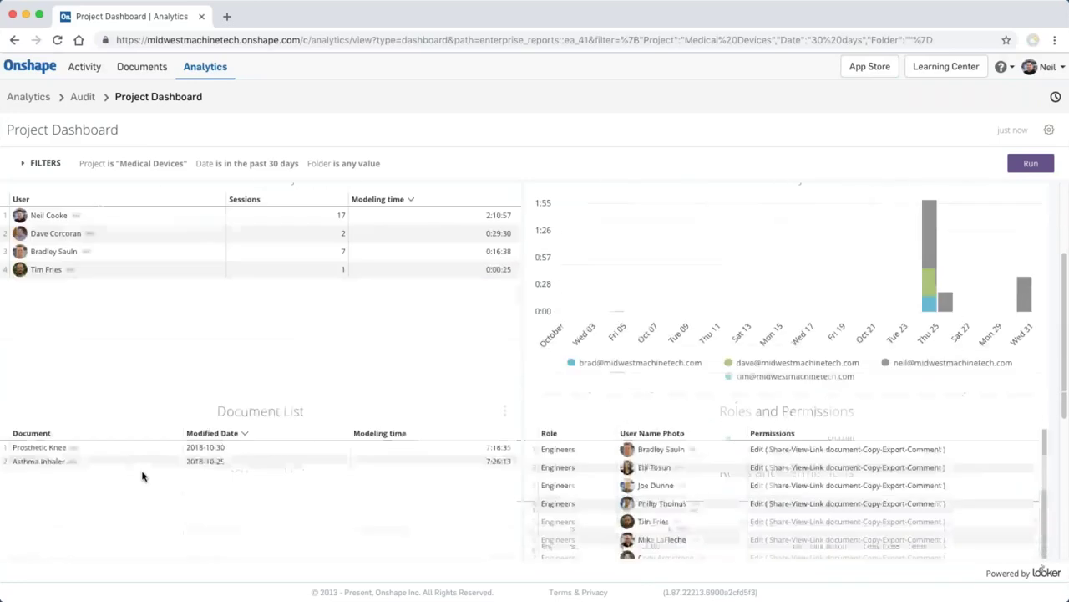
scroll(158, 527, down, 2)
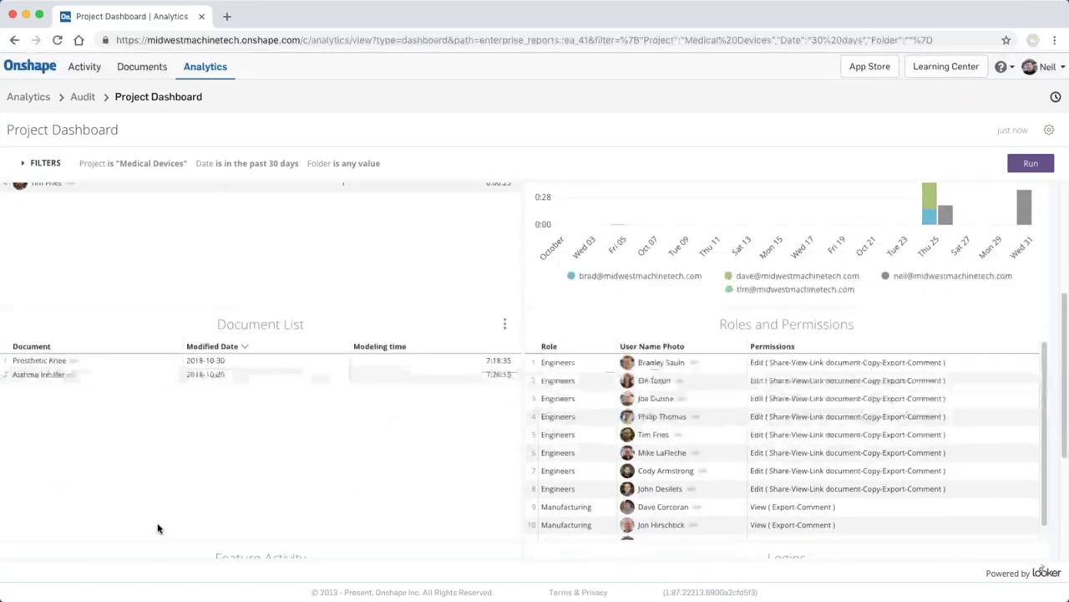
scroll(157, 527, up, 5)
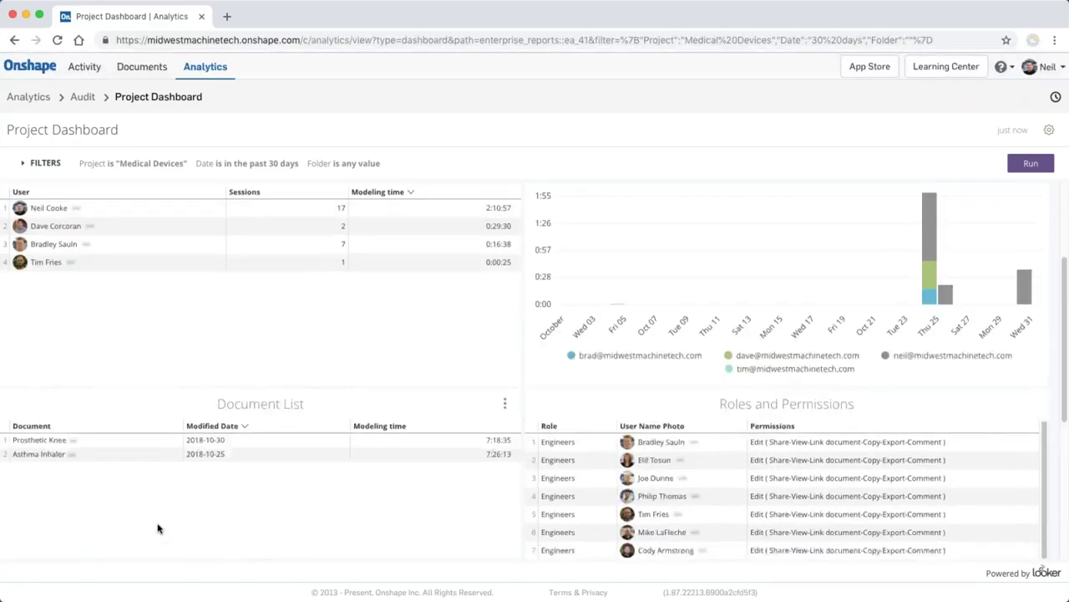
scroll(162, 421, up, 3)
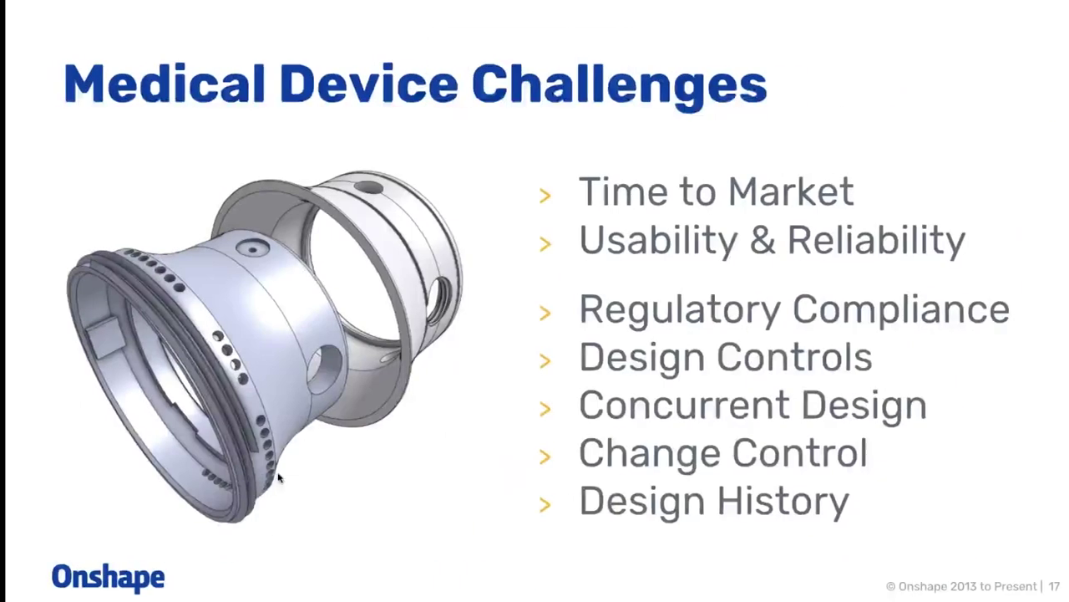
click(280, 478)
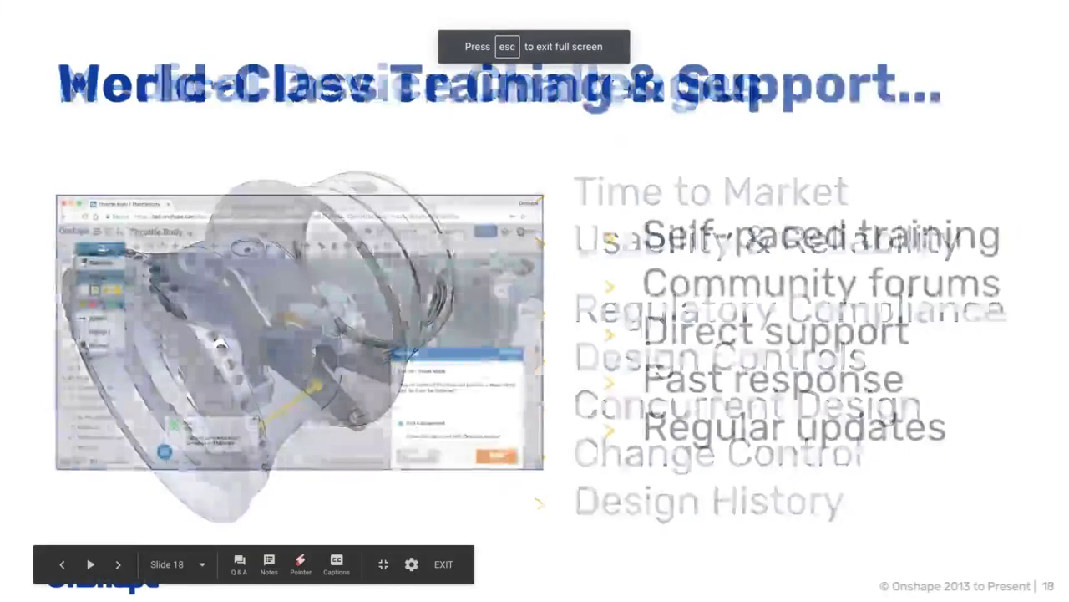